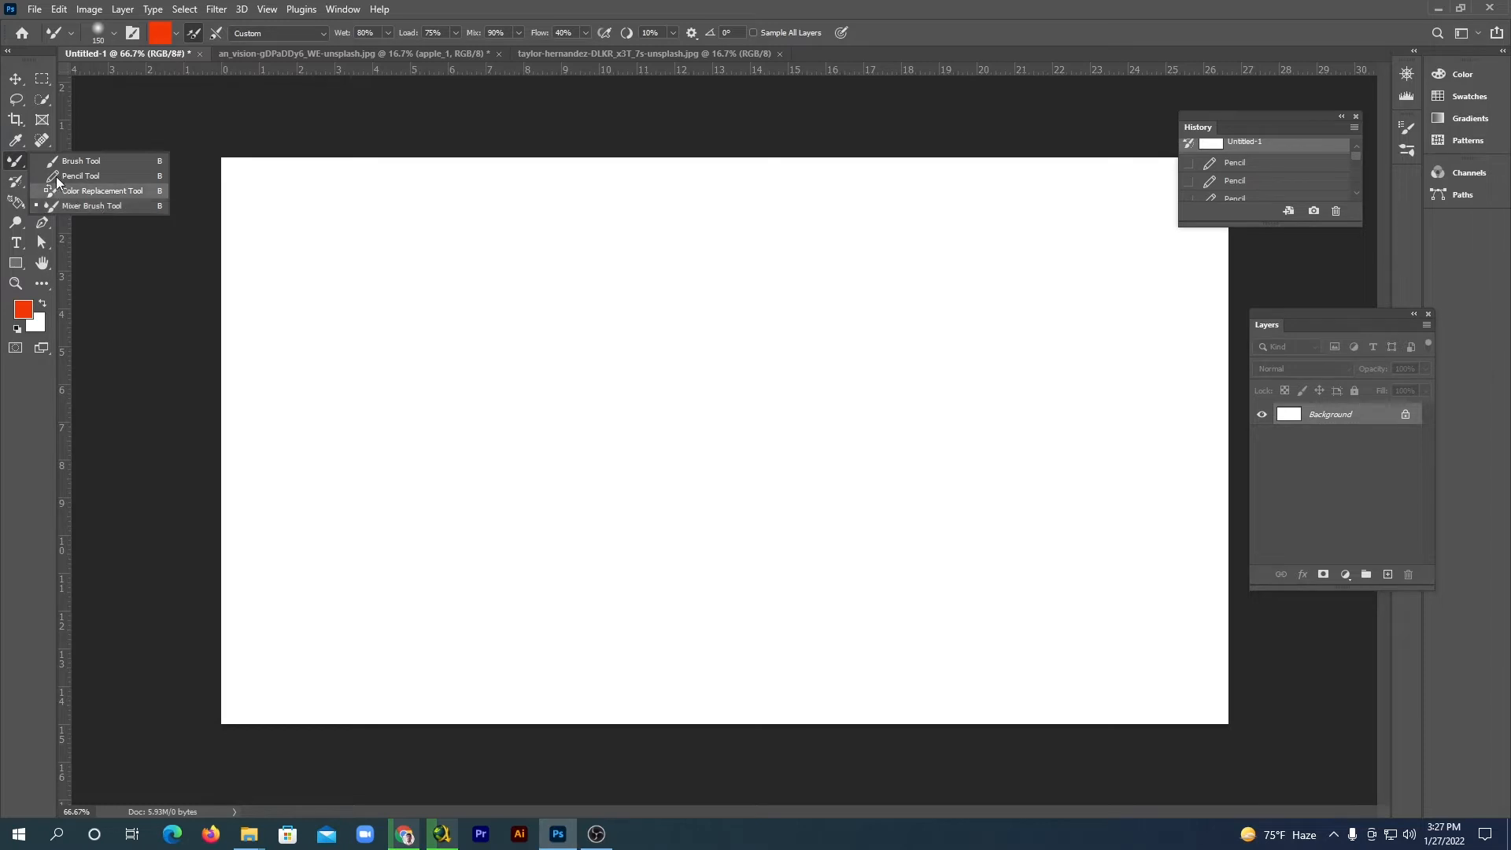
Activate the Pencil tool, keep its blending mode at Normal and set its opacity to 100%.
{"action": "left_click", "coordinate": [97, 175]}
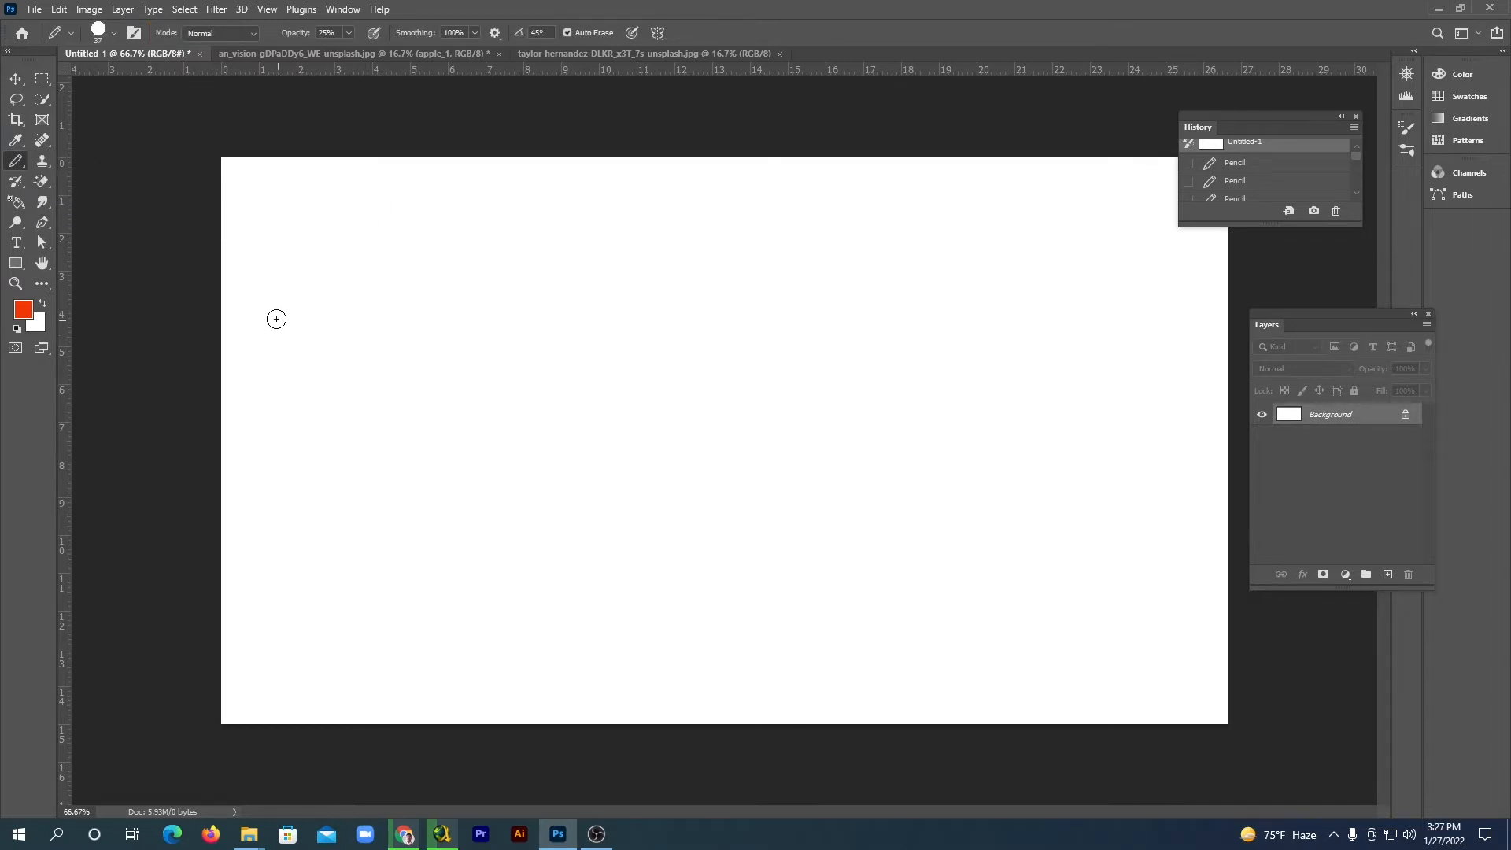
{"action": "left_click", "coordinate": [114, 36]}
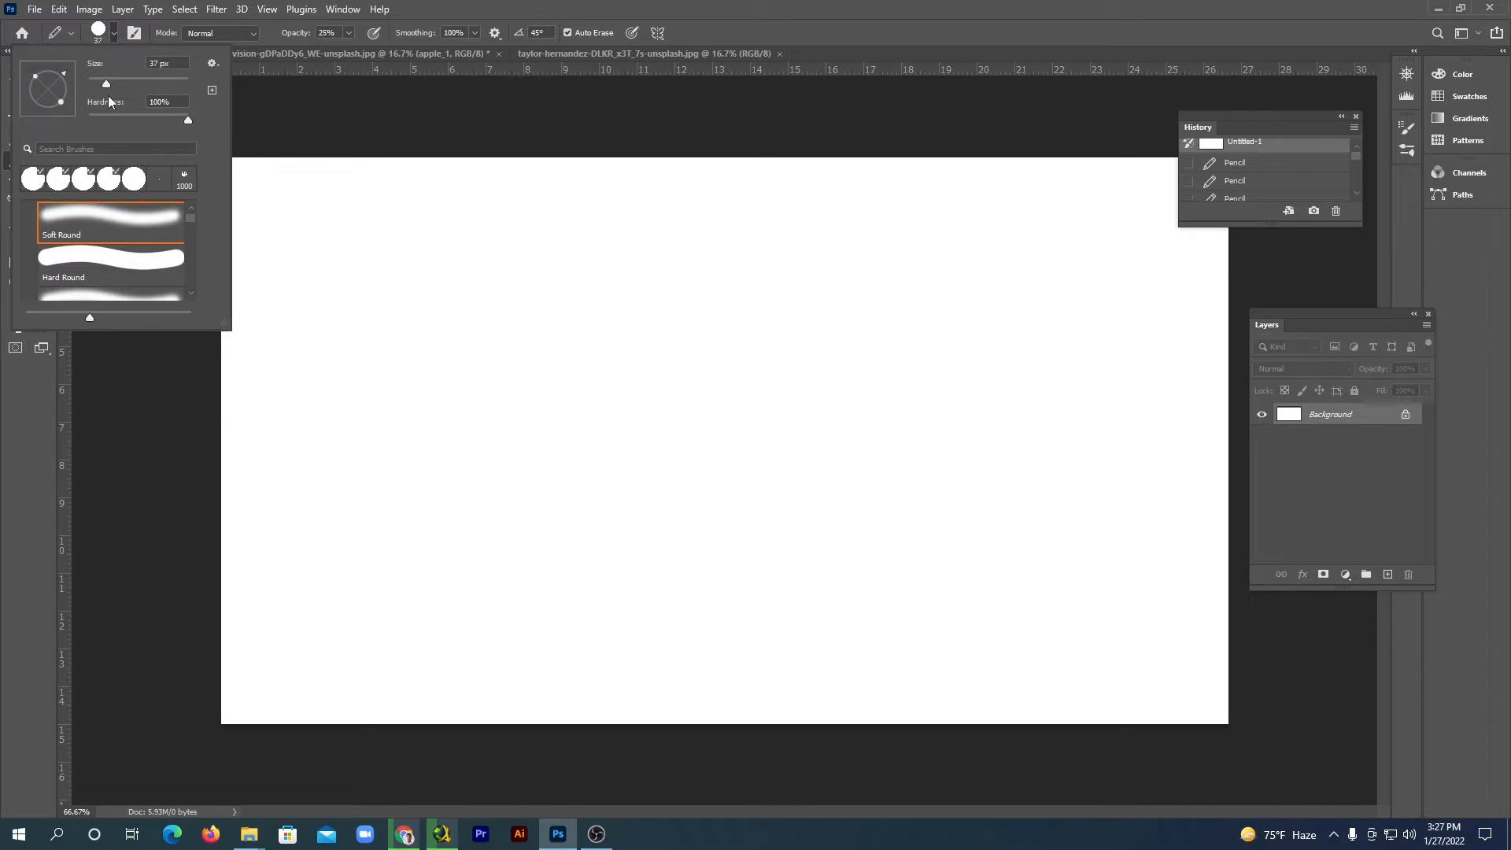
{"action": "left_click", "coordinate": [114, 36]}
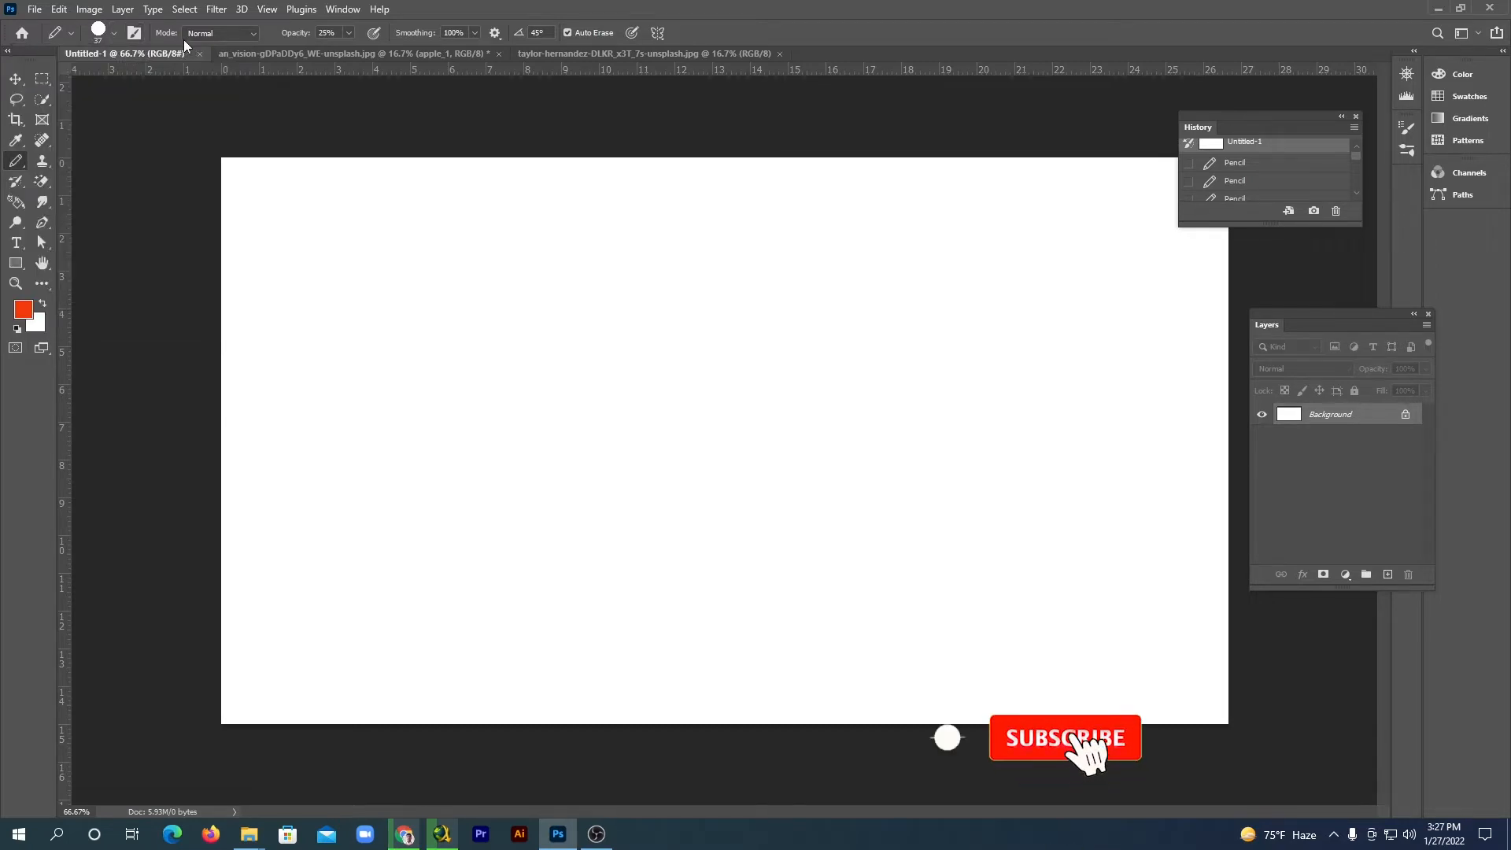
{"action": "left_click", "coordinate": [244, 36]}
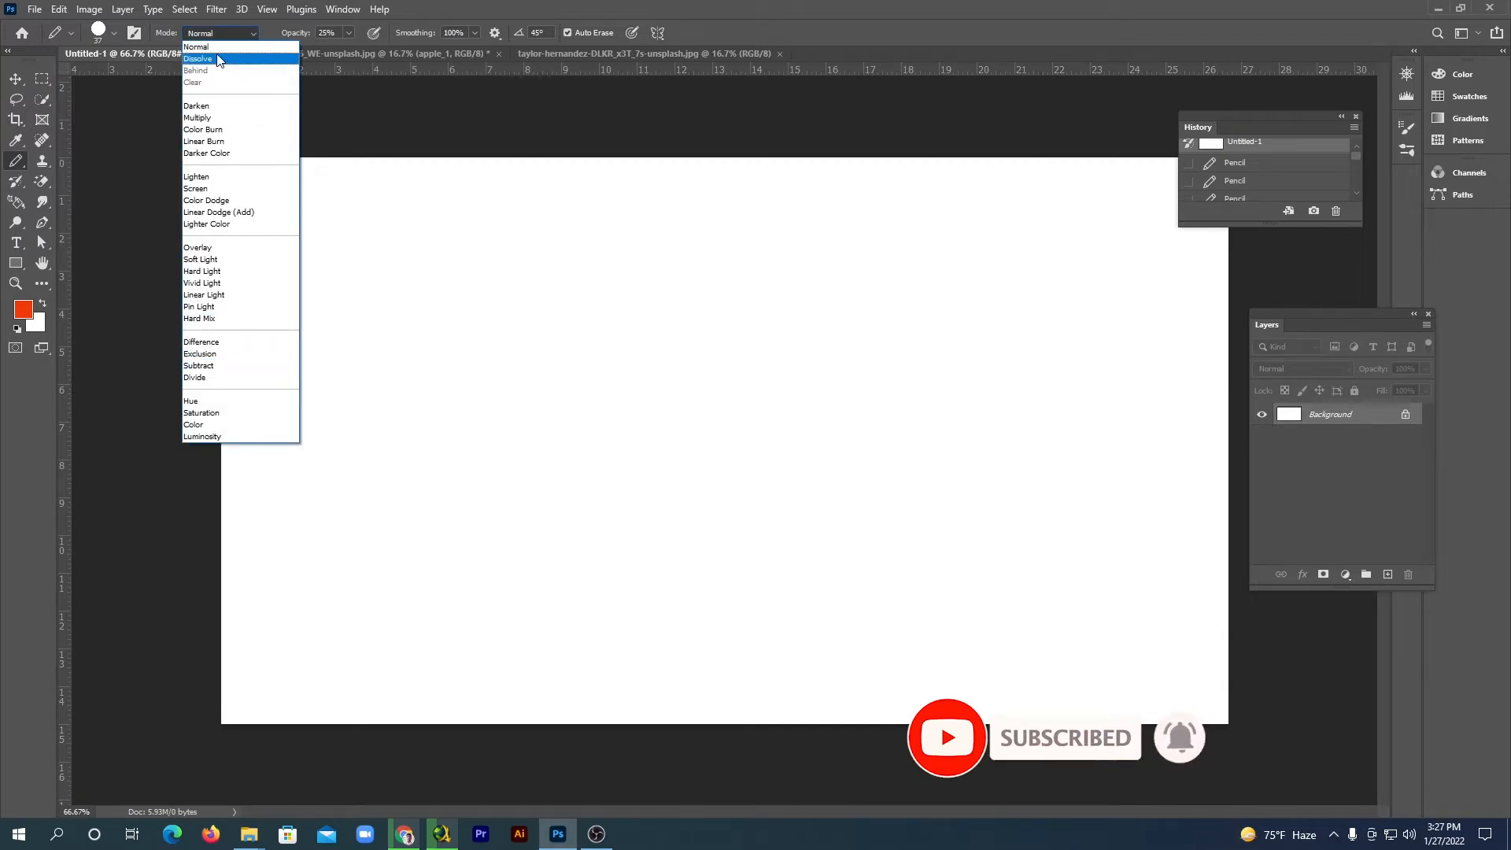
{"action": "left_click", "coordinate": [213, 49]}
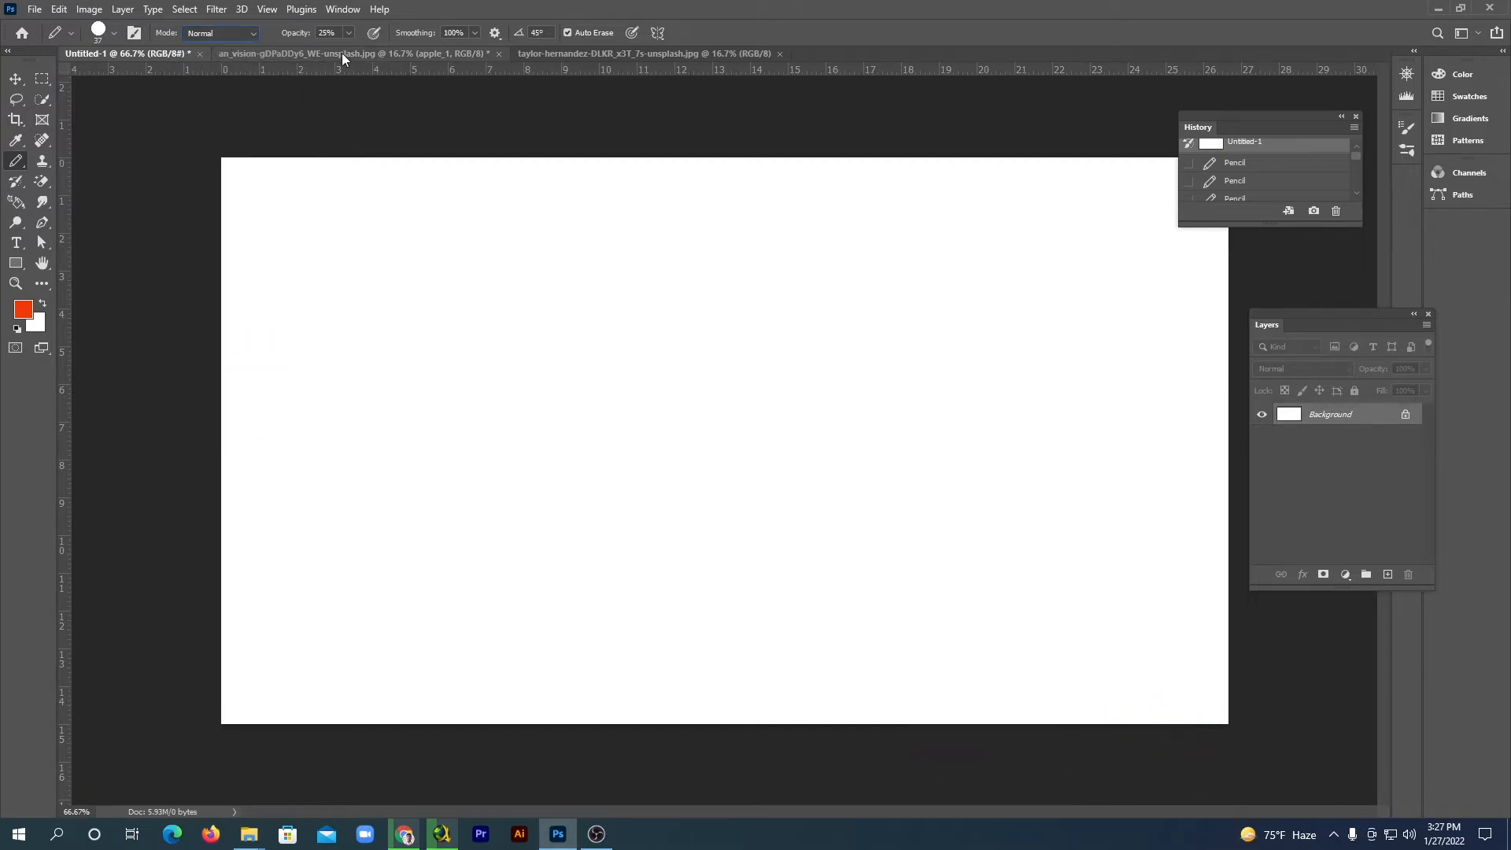
{"action": "left_click", "coordinate": [348, 33]}
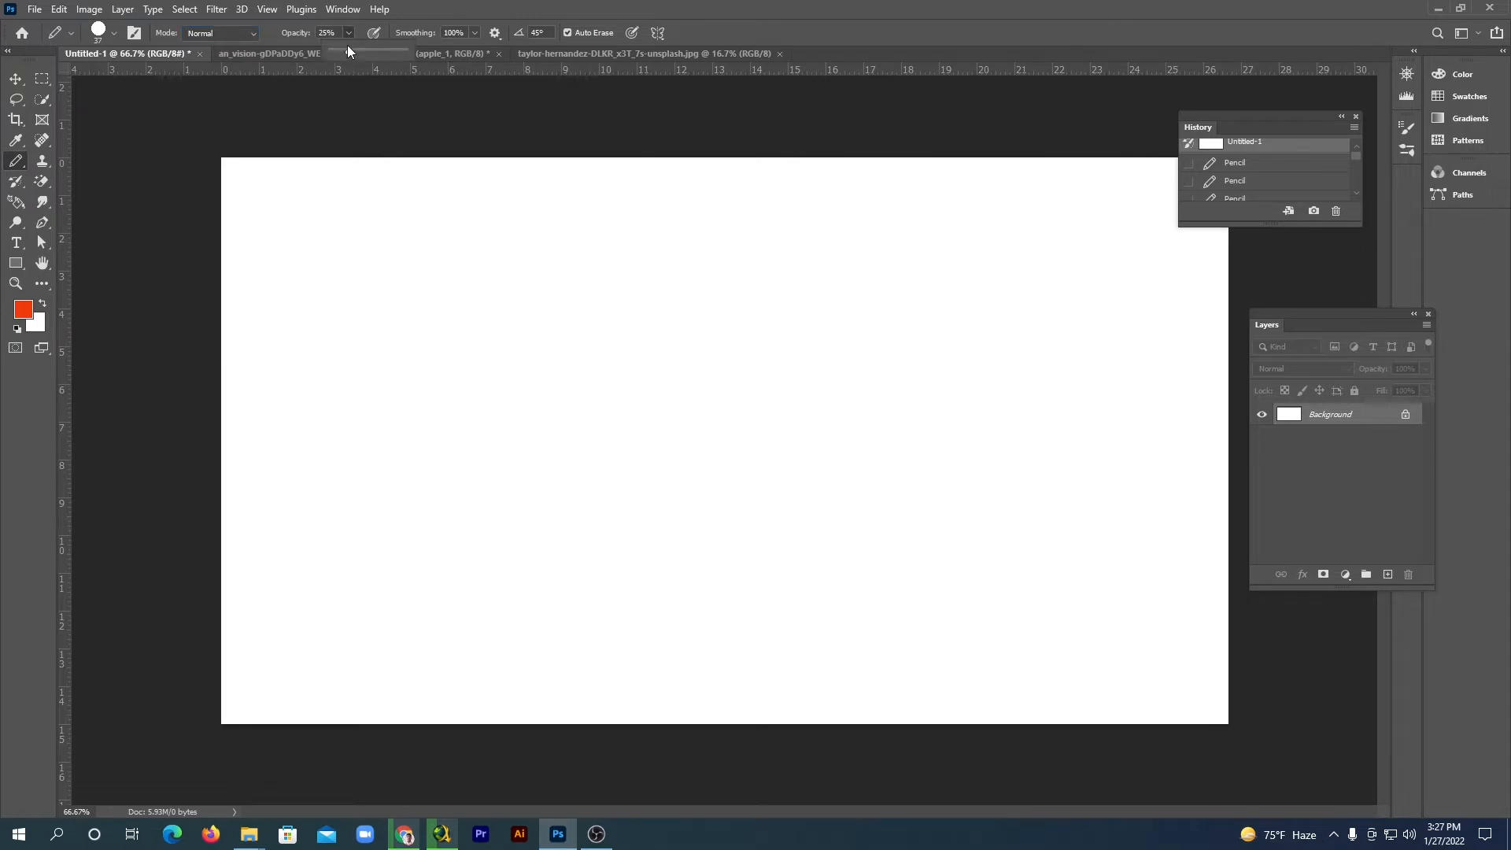
{"action": "left_click", "coordinate": [406, 9]}
Draw a freehand red stroke, two separate dots and a zigzag of four connected straight lines with the Pencil tool.
{"action": "mouse_move", "coordinate": [347, 294]}
{"action": "left_mouse_down"}
{"action": "mouse_move", "coordinate": [551, 293]}
{"action": "mouse_move", "coordinate": [582, 261]}
{"action": "left_mouse_up"}
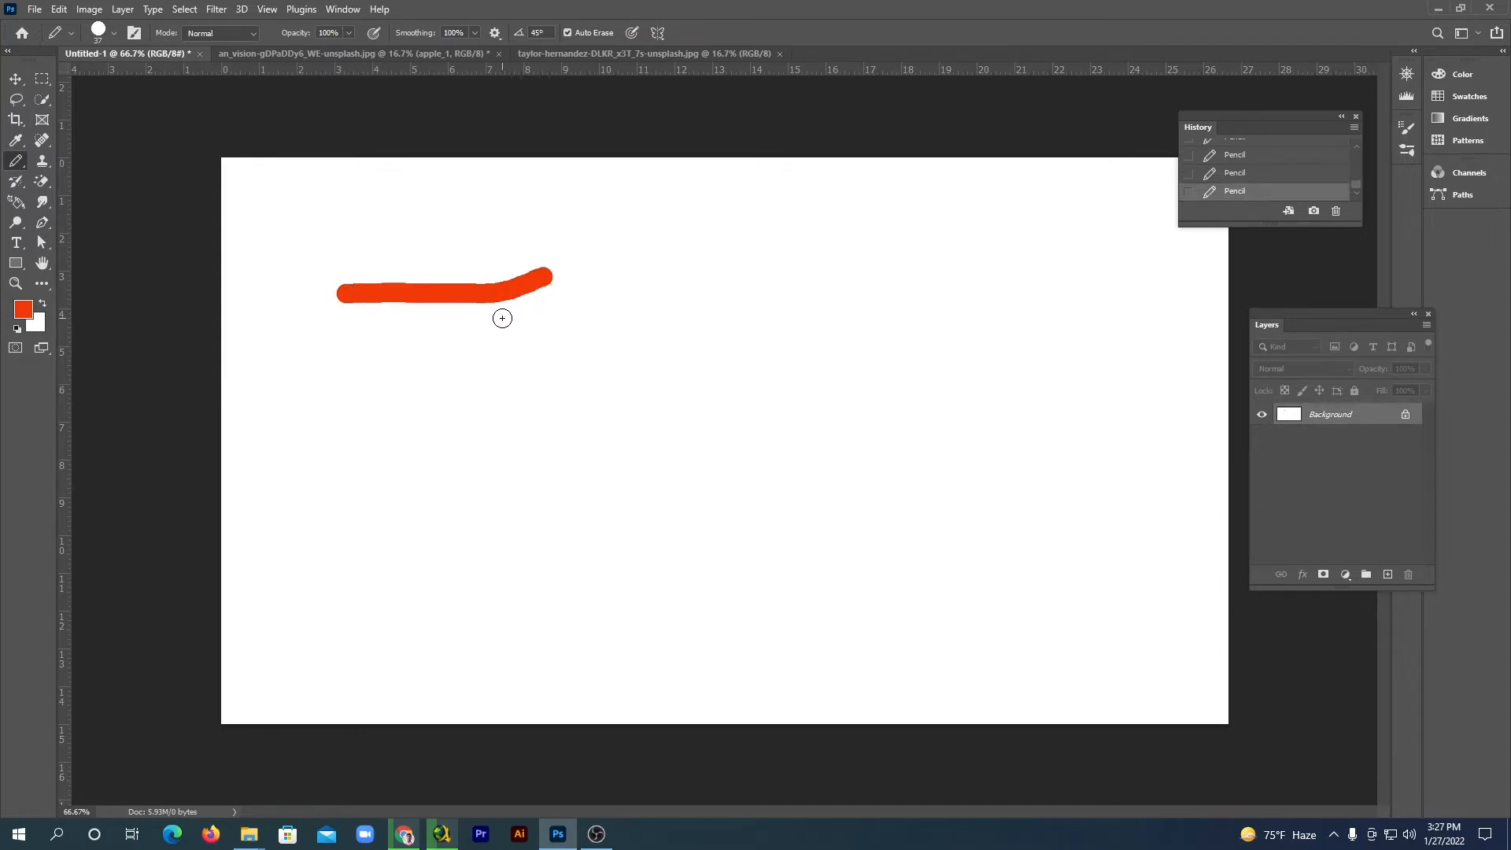
{"action": "left_click", "coordinate": [359, 350]}
{"action": "left_click", "coordinate": [546, 353]}
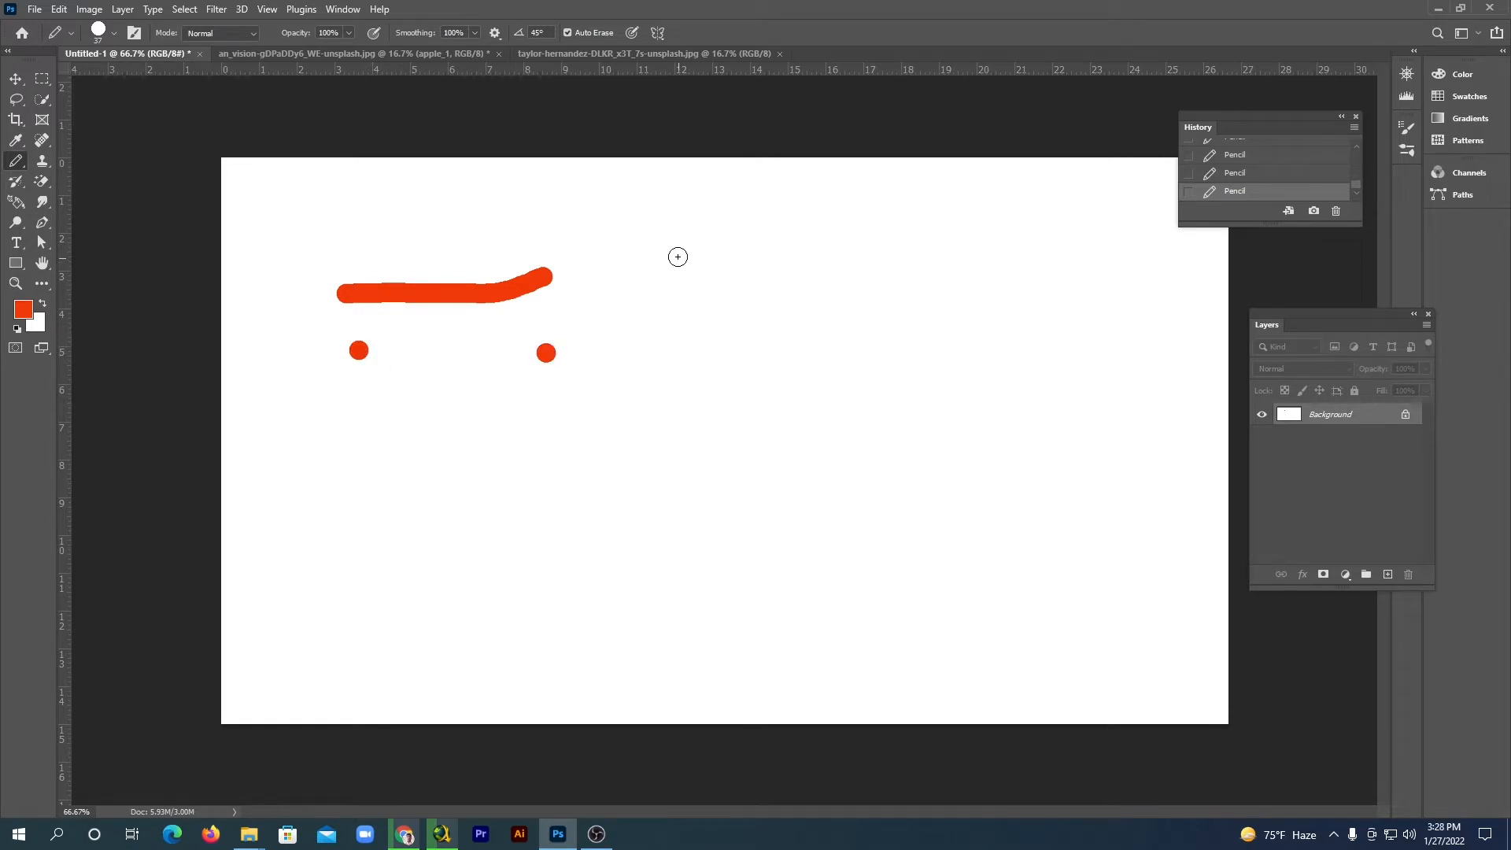
{"action": "left_click", "coordinate": [659, 258]}
{"action": "left_click", "coordinate": [491, 420], "text": "shift"}
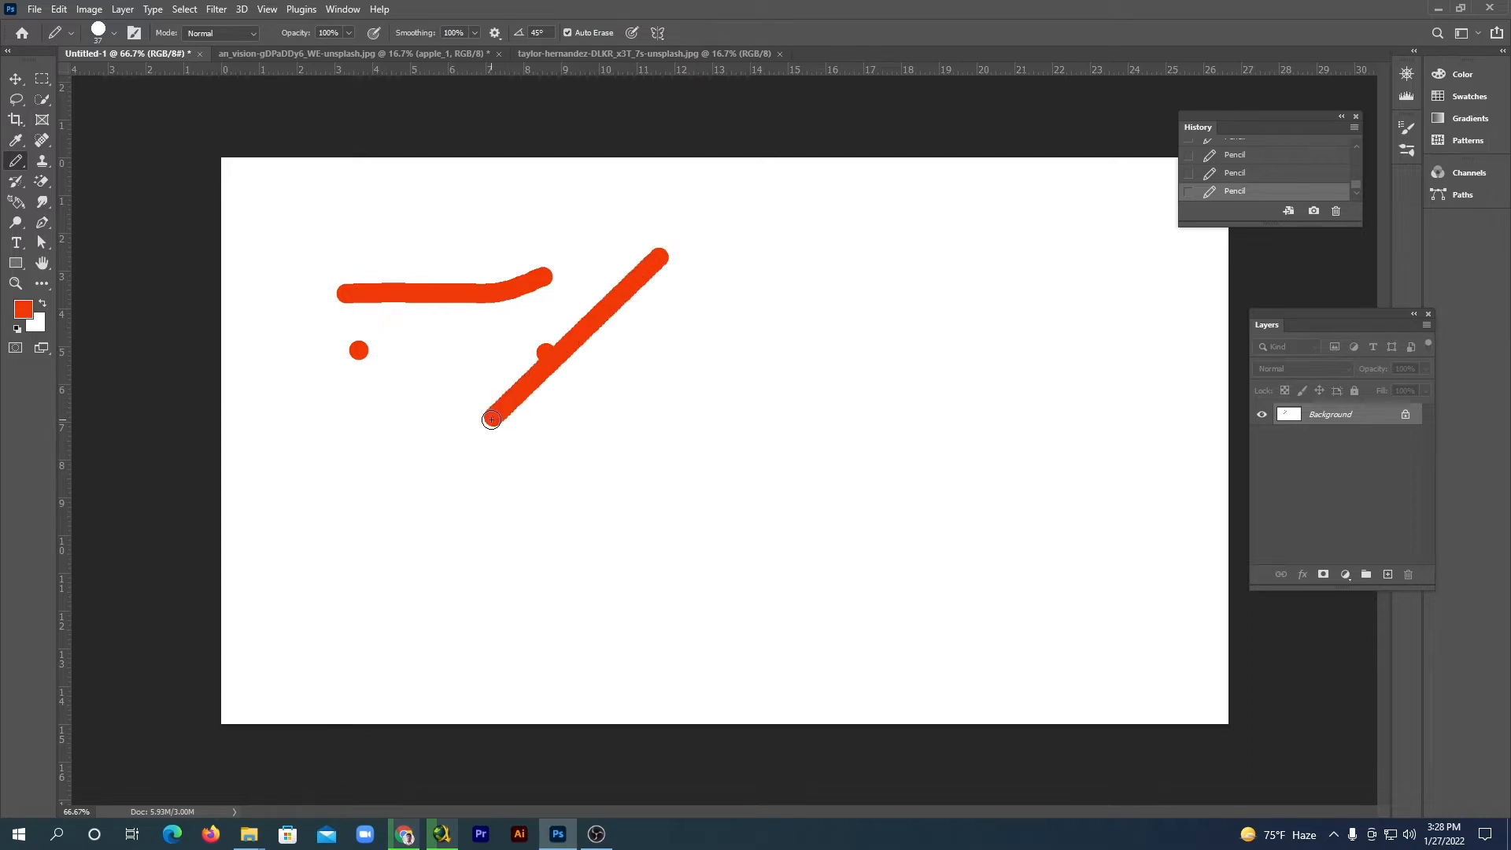
{"action": "left_click", "coordinate": [747, 339], "text": "shift"}
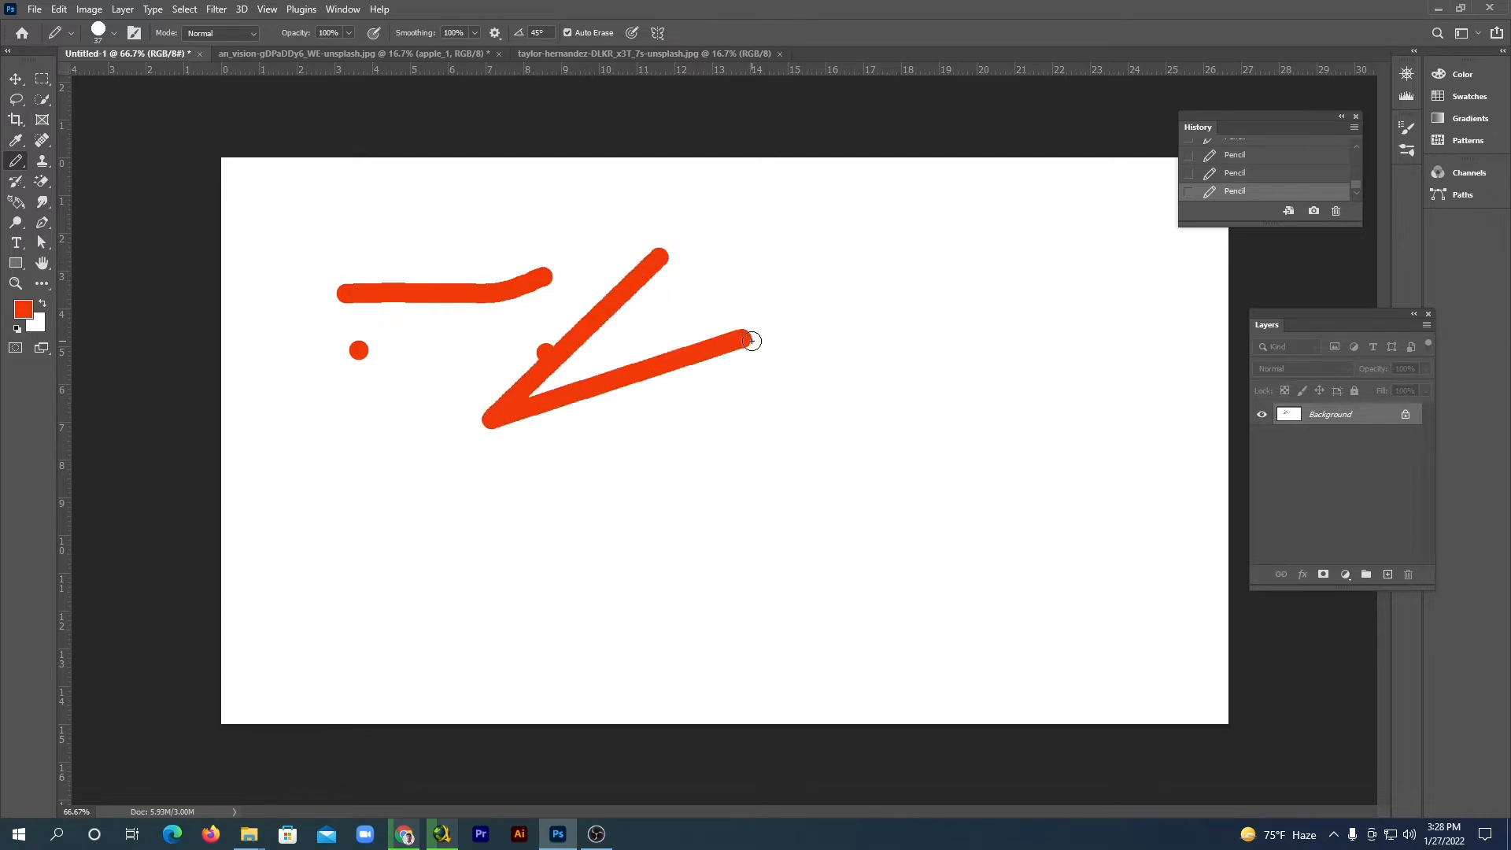
{"action": "left_click", "coordinate": [755, 424], "text": "shift"}
{"action": "left_click", "coordinate": [624, 446], "text": "shift"}
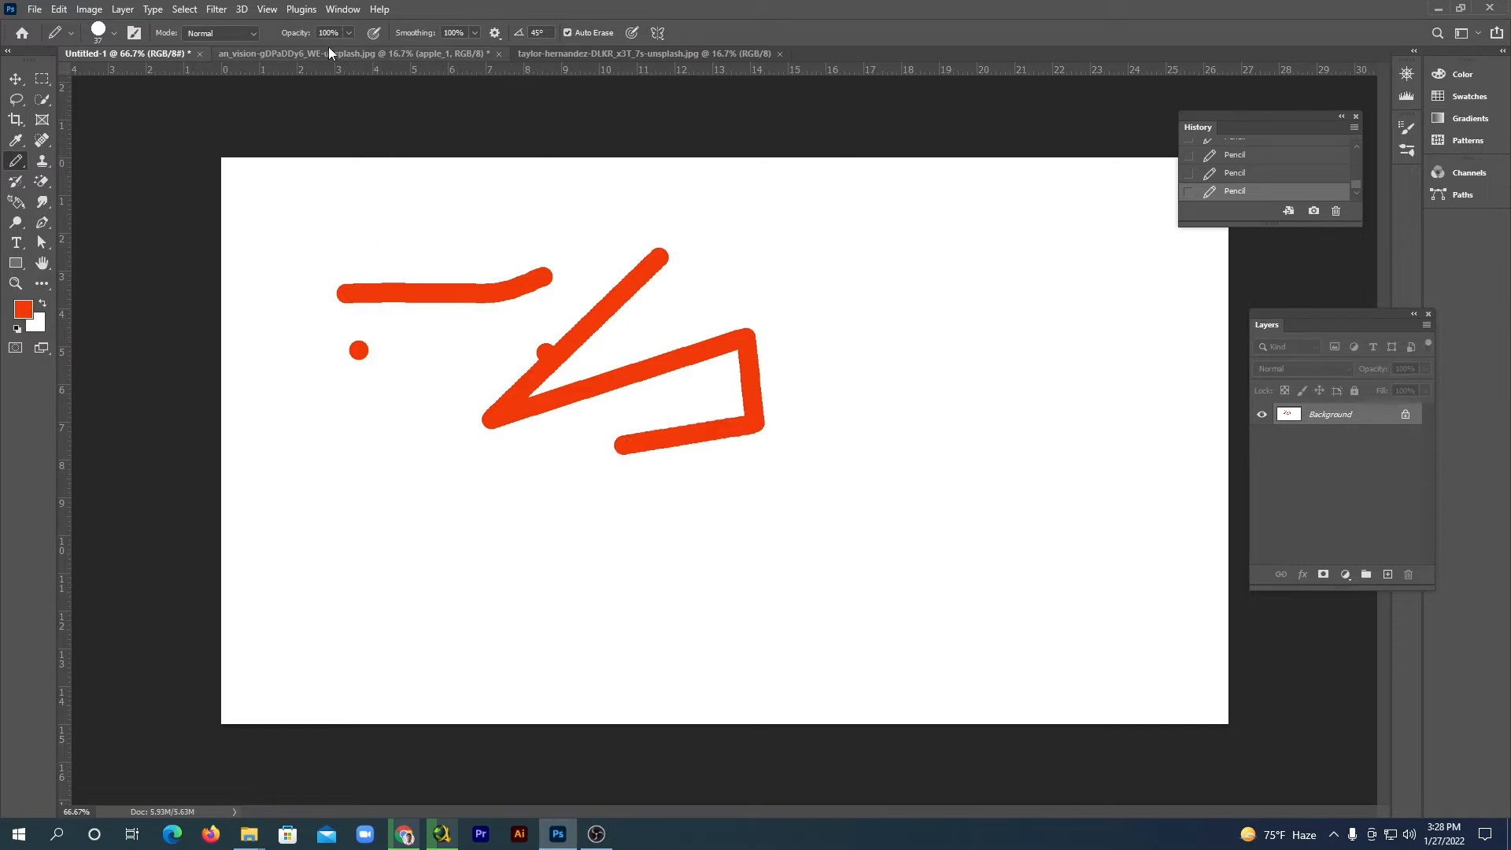
Lower the Pencil opacity to 54% and place a row of four separate dots on the lower part of the canvas.
{"action": "left_click", "coordinate": [349, 32]}
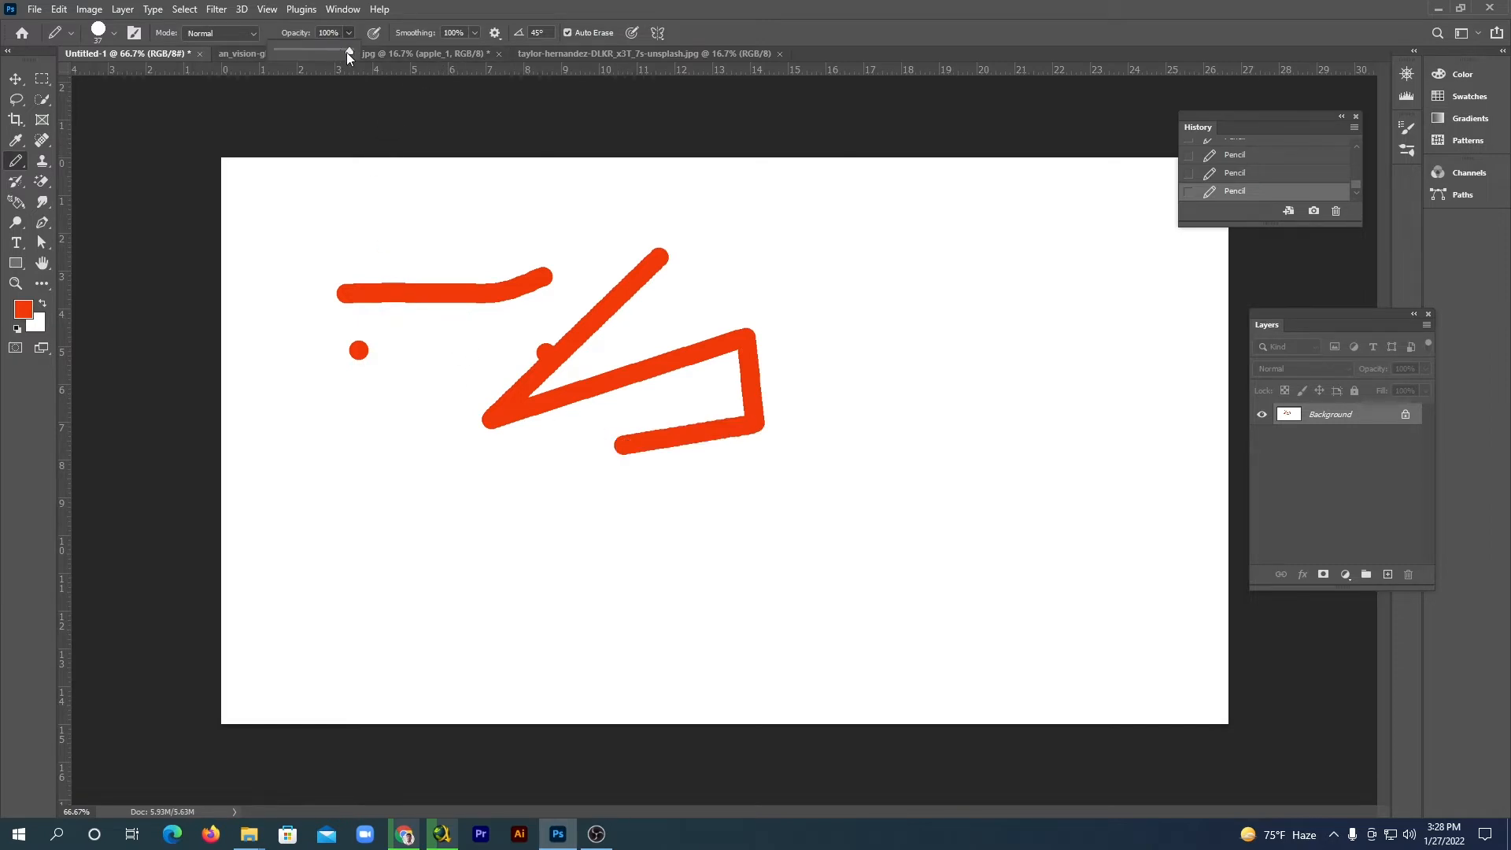
{"action": "left_click_drag", "start_coordinate": [321, 52], "coordinate": [316, 52]}
{"action": "left_click", "coordinate": [374, 543]}
{"action": "left_click", "coordinate": [504, 543]}
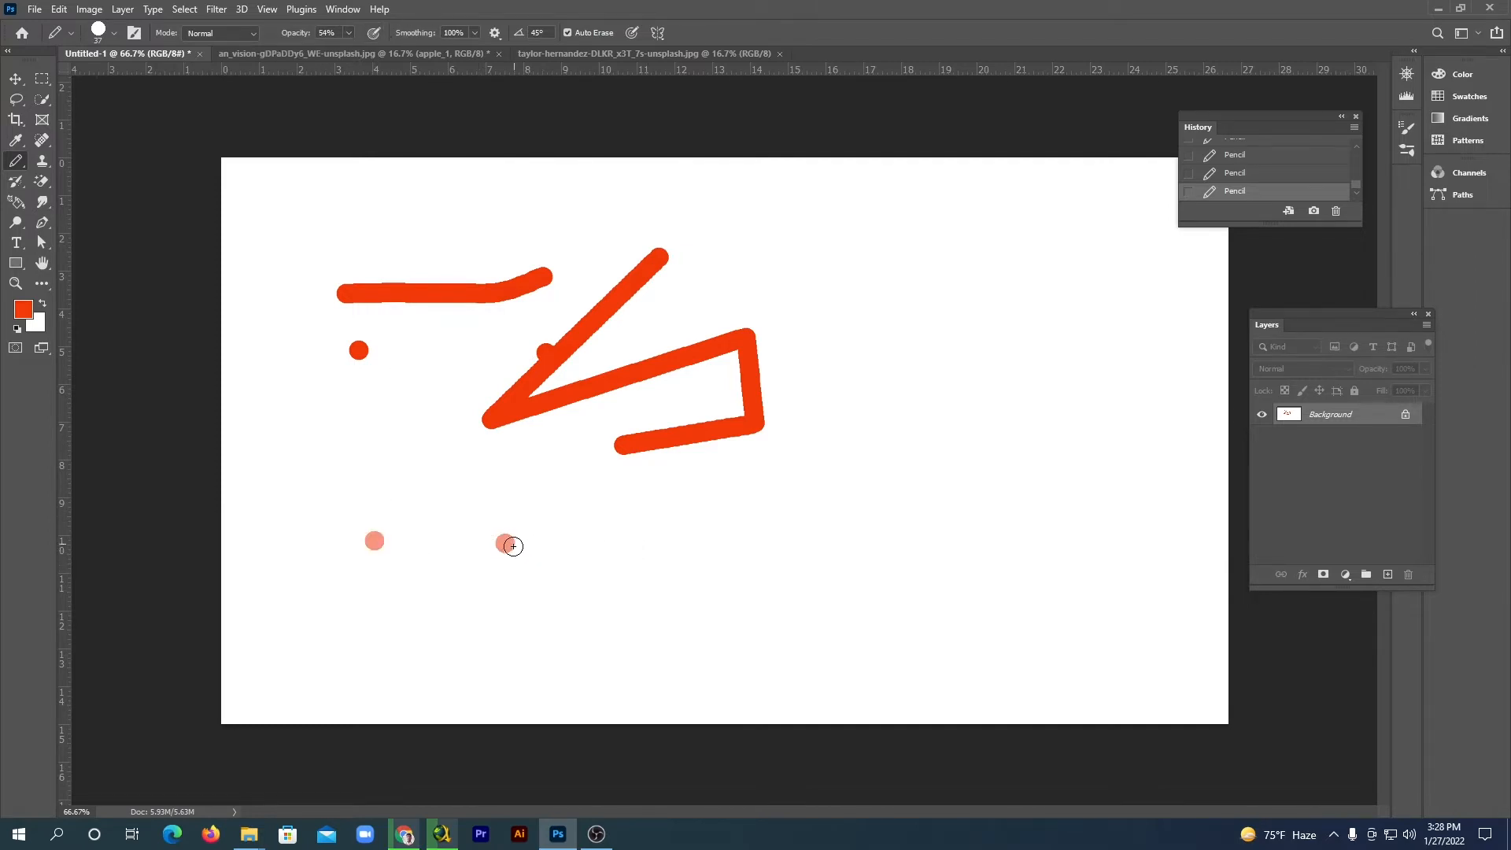
{"action": "left_click", "coordinate": [634, 523]}
{"action": "left_click", "coordinate": [716, 517]}
Set the Pencil angle to 0° with Auto Erase off, and draw two dots and three connected straight segments beside the zigzag.
{"action": "type", "text": "0"}
{"action": "left_click", "coordinate": [834, 304]}
{"action": "left_click", "coordinate": [926, 297]}
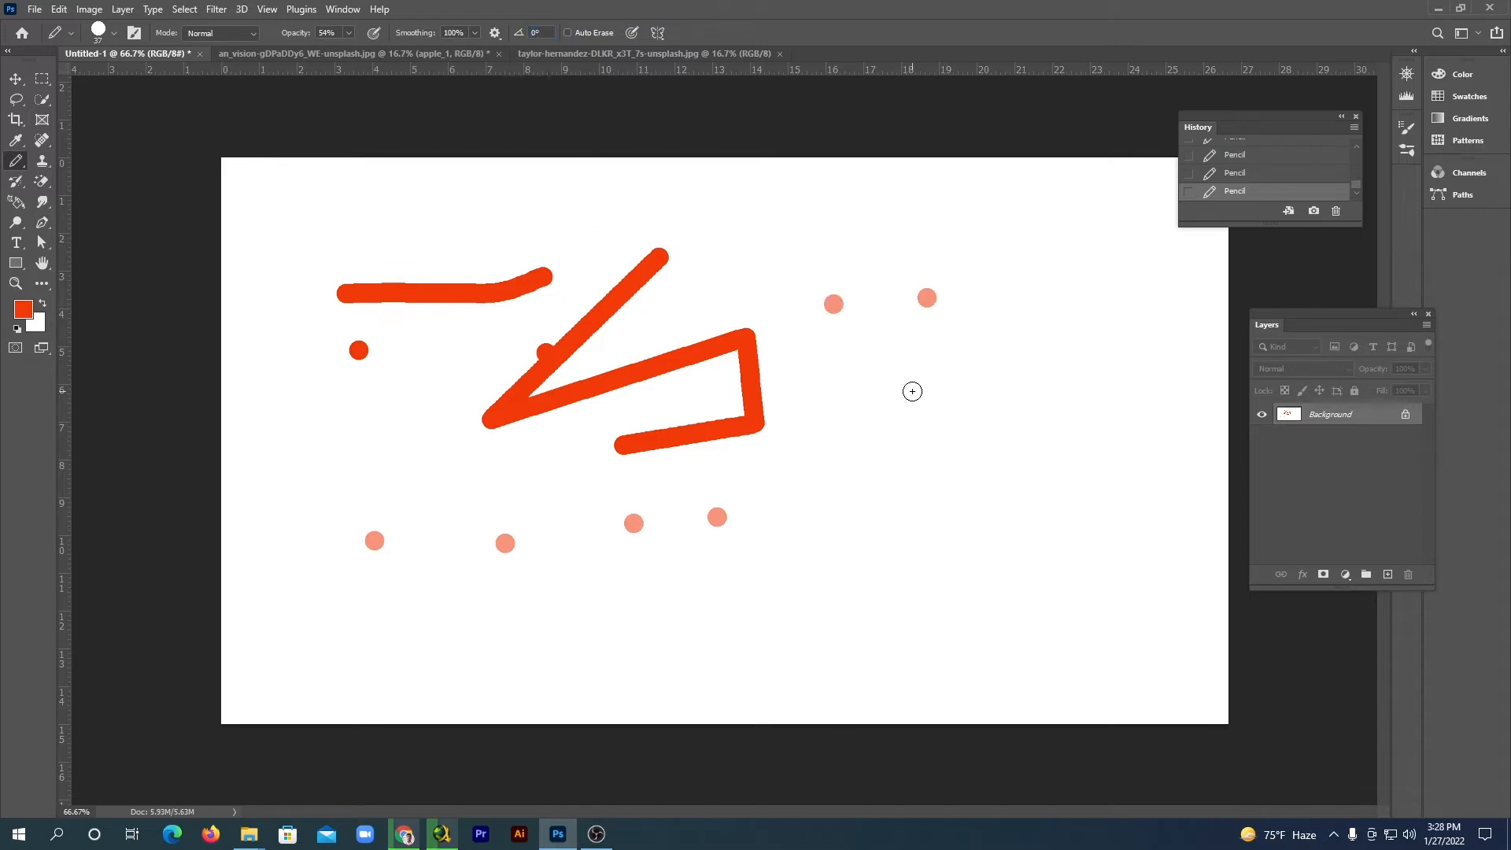
{"action": "left_click", "coordinate": [920, 384], "text": "shift"}
{"action": "left_click", "coordinate": [846, 412], "text": "shift"}
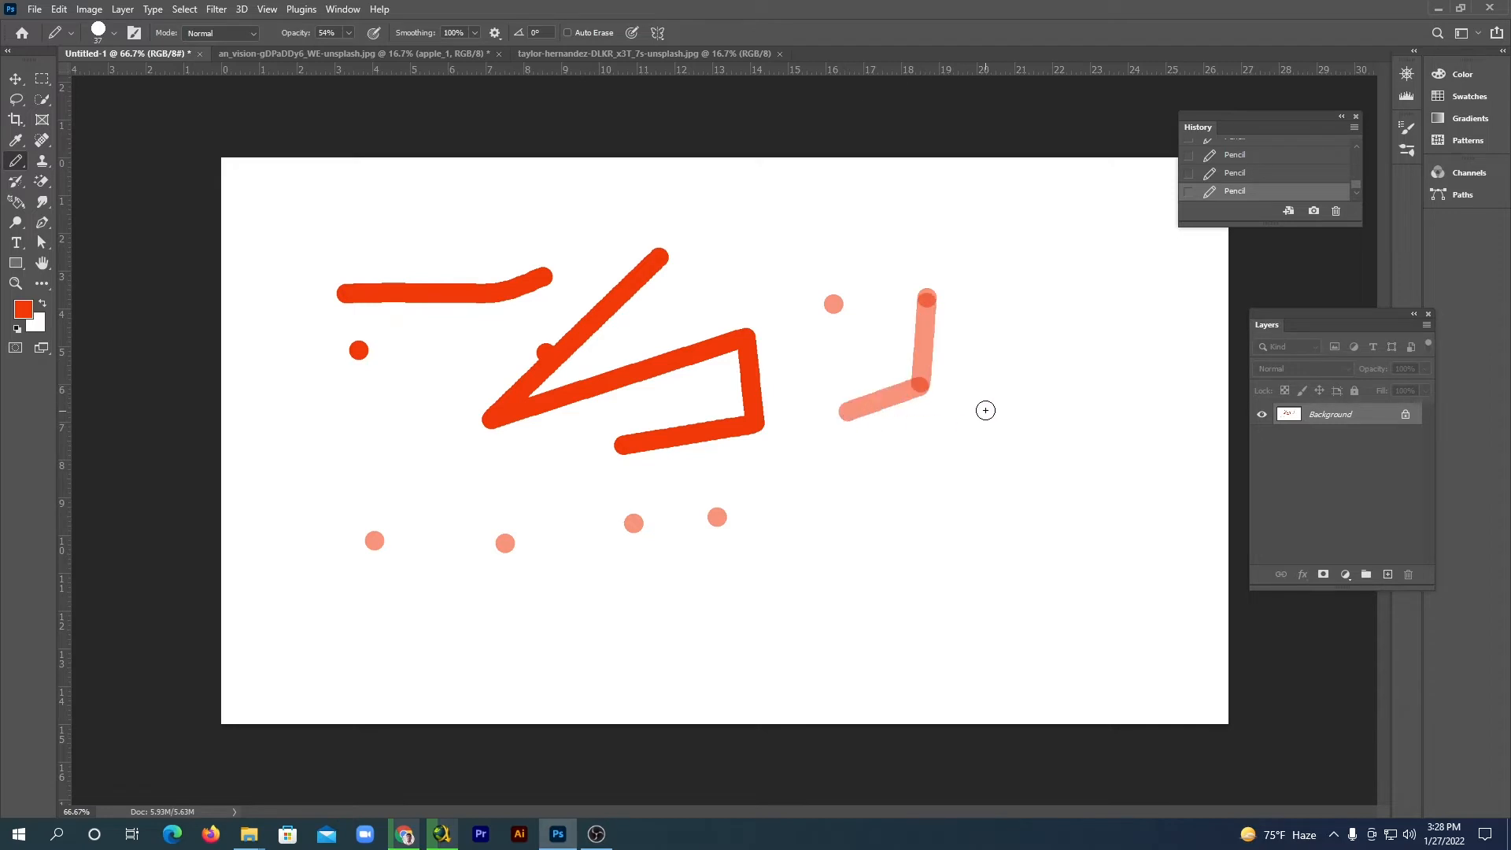
{"action": "left_click", "coordinate": [985, 410], "text": "shift"}
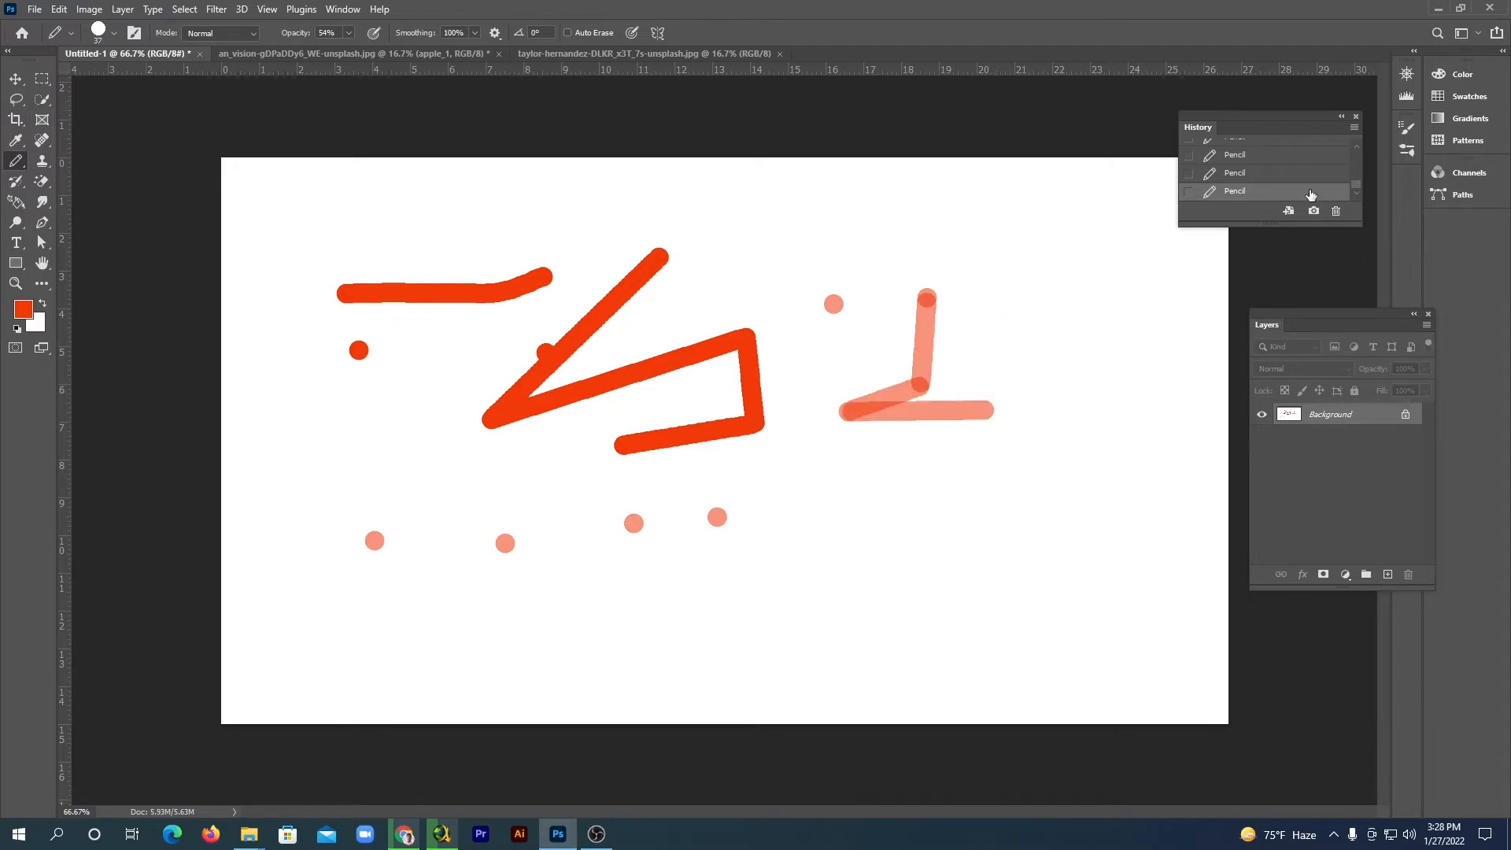
Revert the Untitled-1 document to its opening history state to discard all pencil marks.
{"action": "left_click_drag", "start_coordinate": [1356, 182], "coordinate": [1357, 138]}
{"action": "left_click", "coordinate": [1250, 149]}
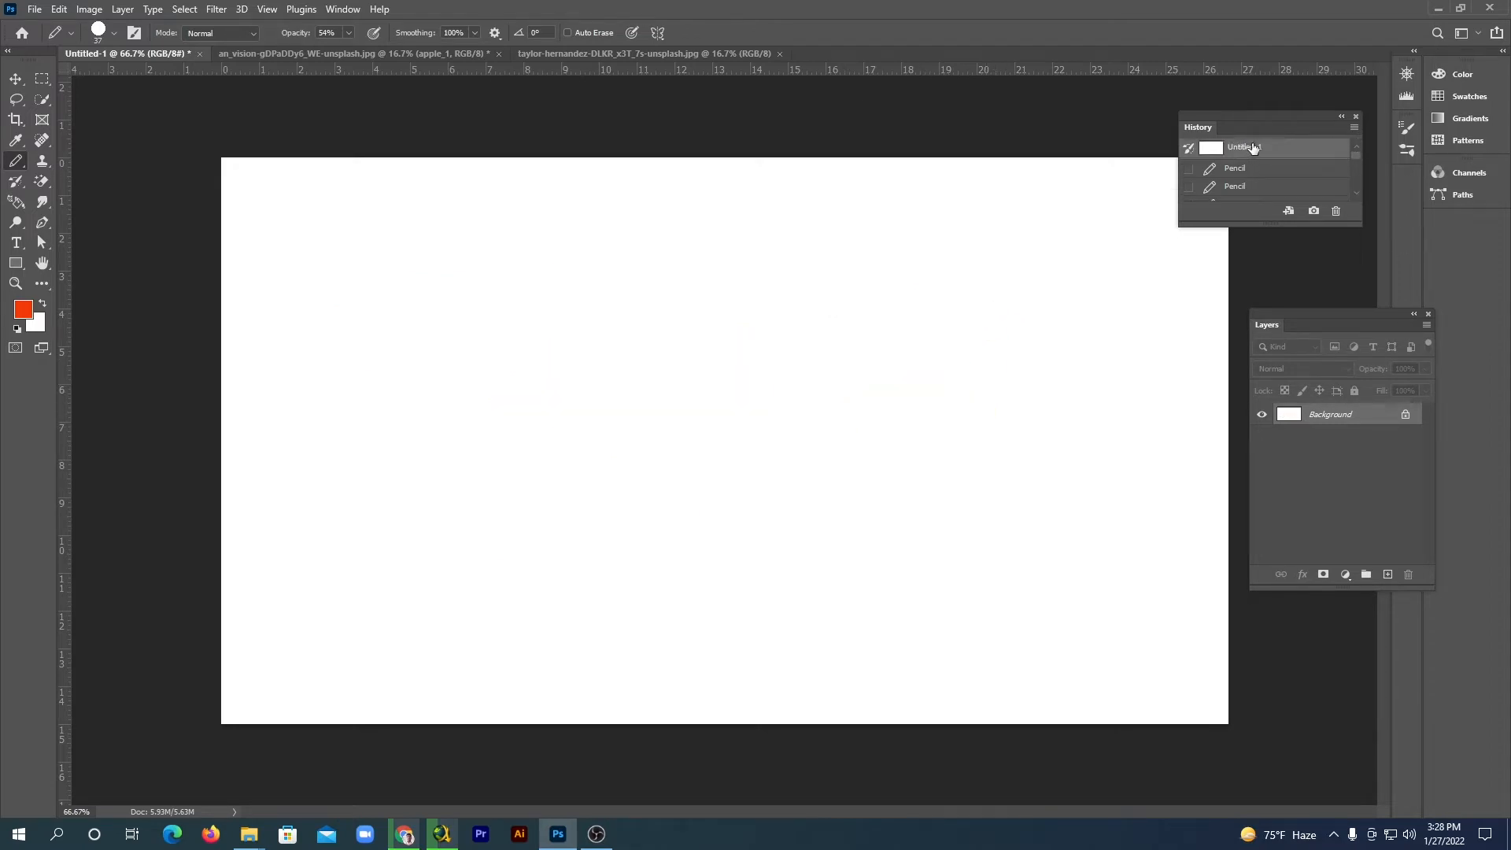
Activate the Color Replacement tool and switch to the document with the three red apples.
{"action": "right_click", "coordinate": [16, 162]}
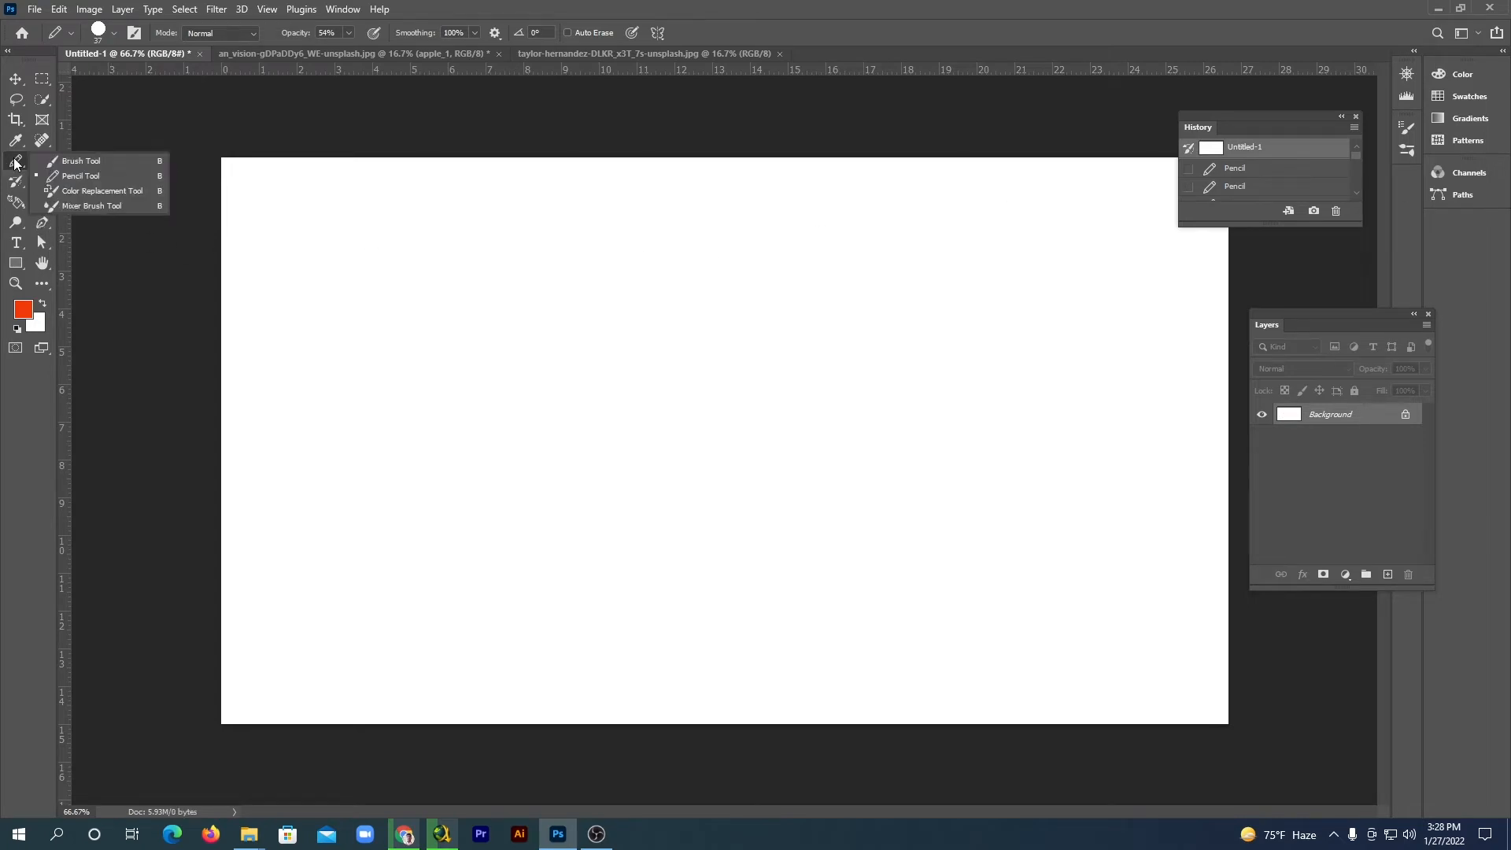
{"action": "left_click", "coordinate": [111, 191]}
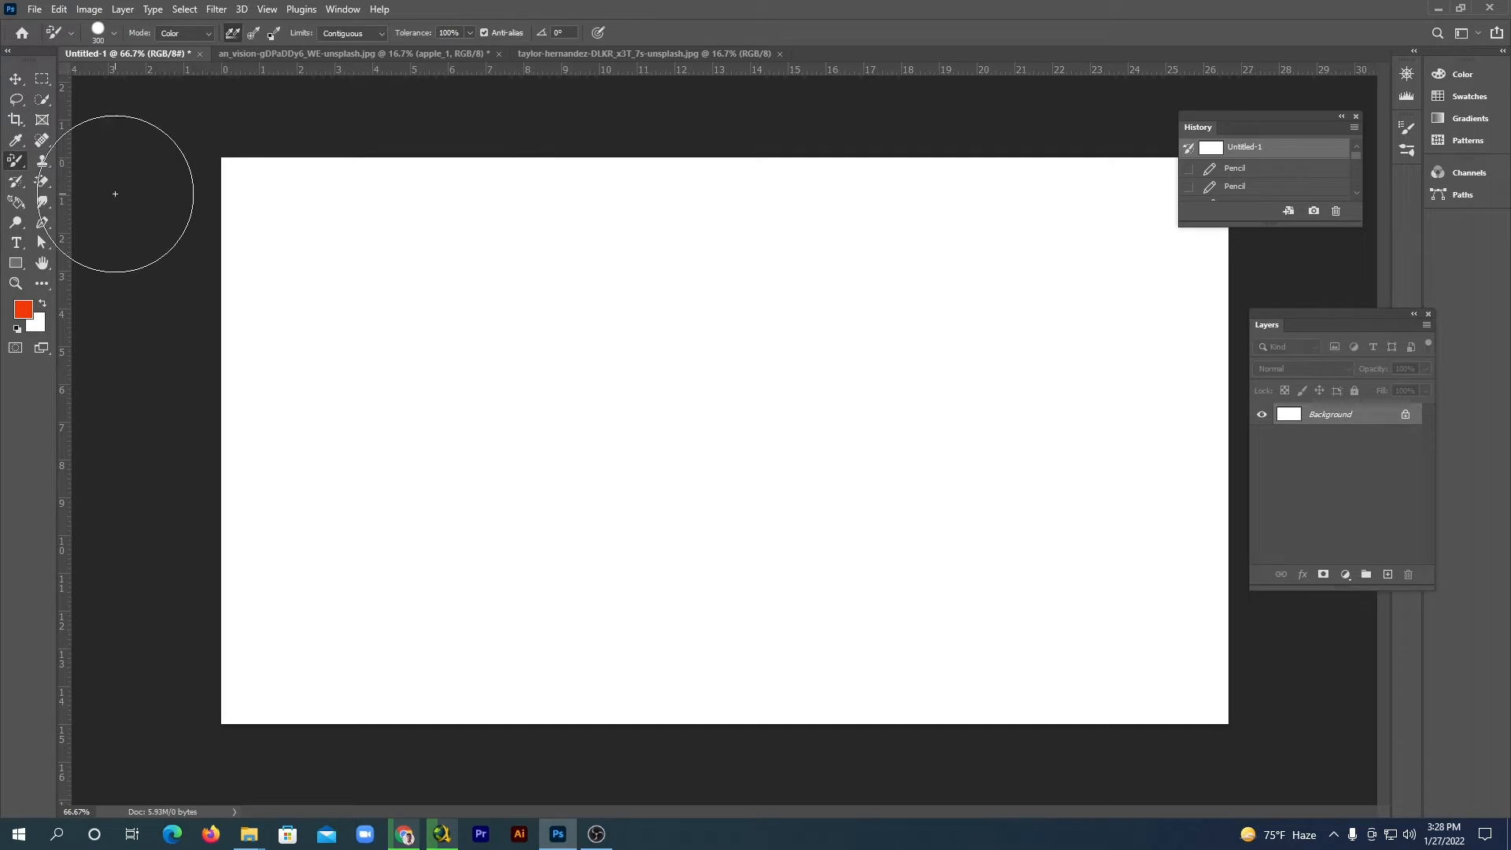
{"action": "left_click", "coordinate": [384, 53]}
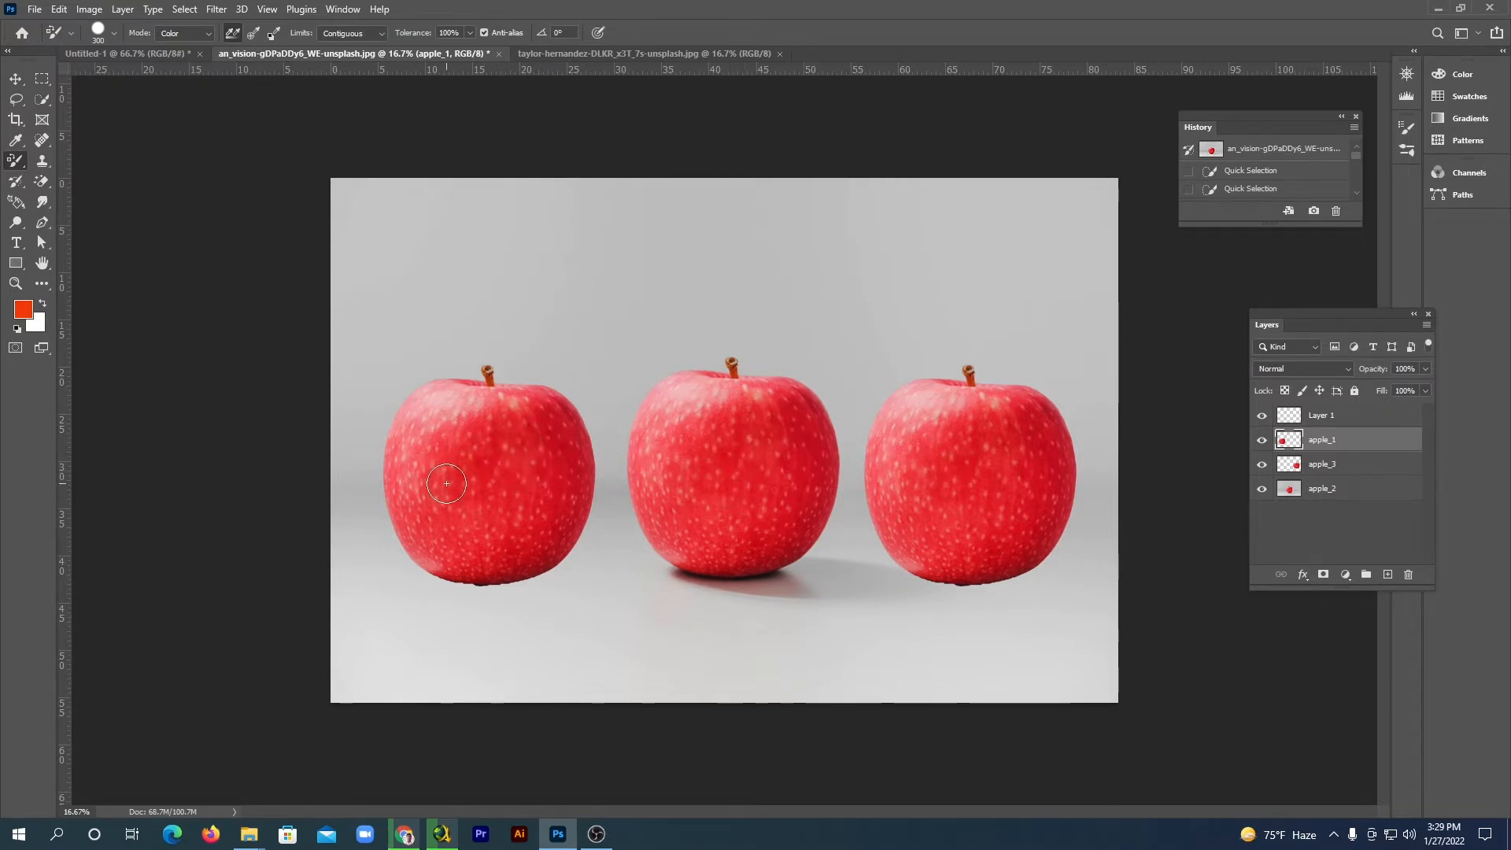
Set the foreground color to bright green 2de41f for the Color Replacement tool.
{"action": "left_click", "coordinate": [23, 311]}
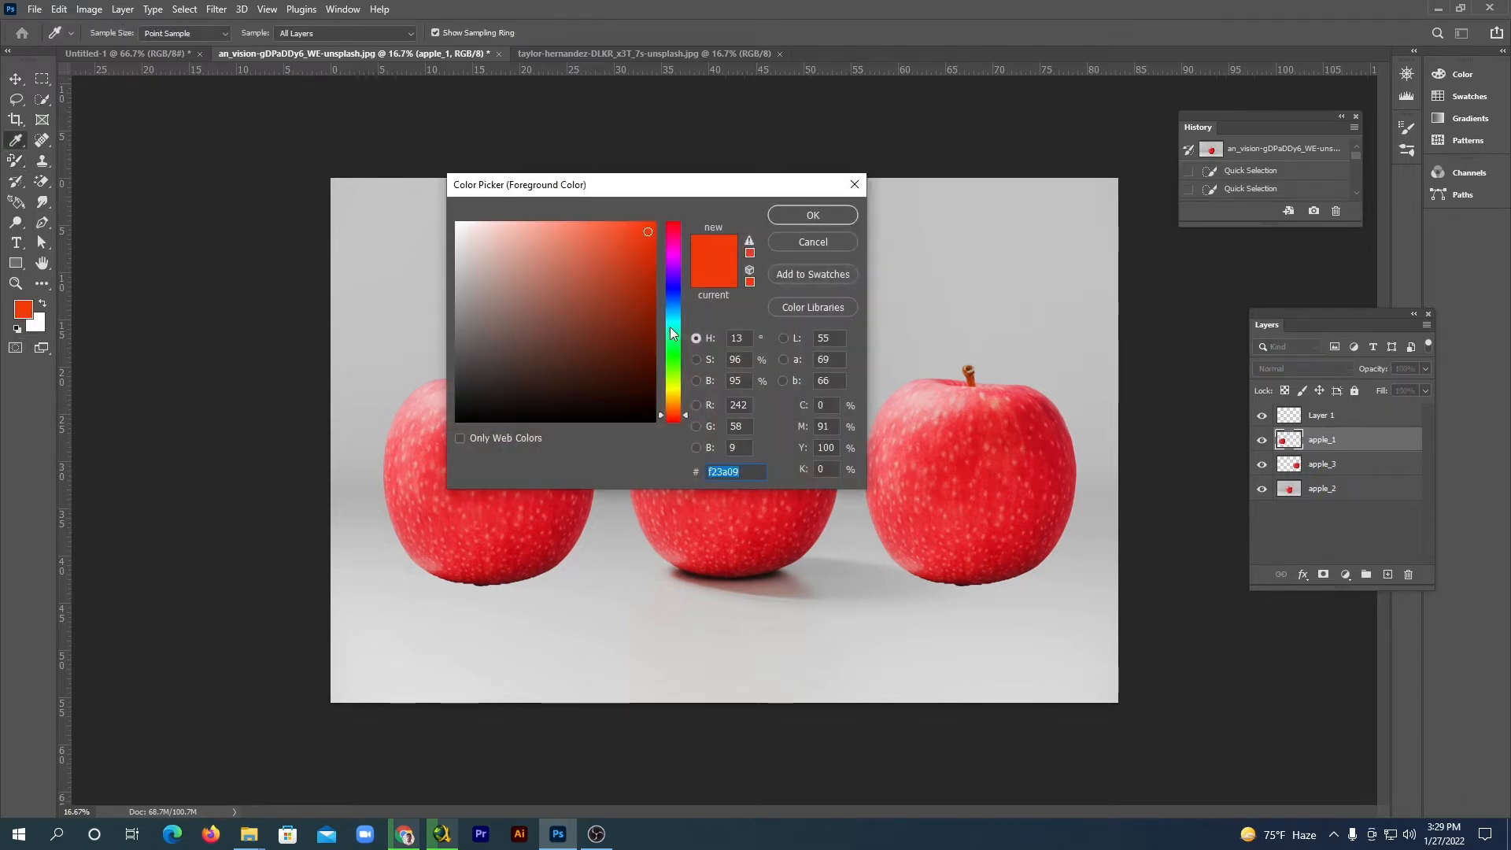
{"action": "left_click", "coordinate": [669, 357]}
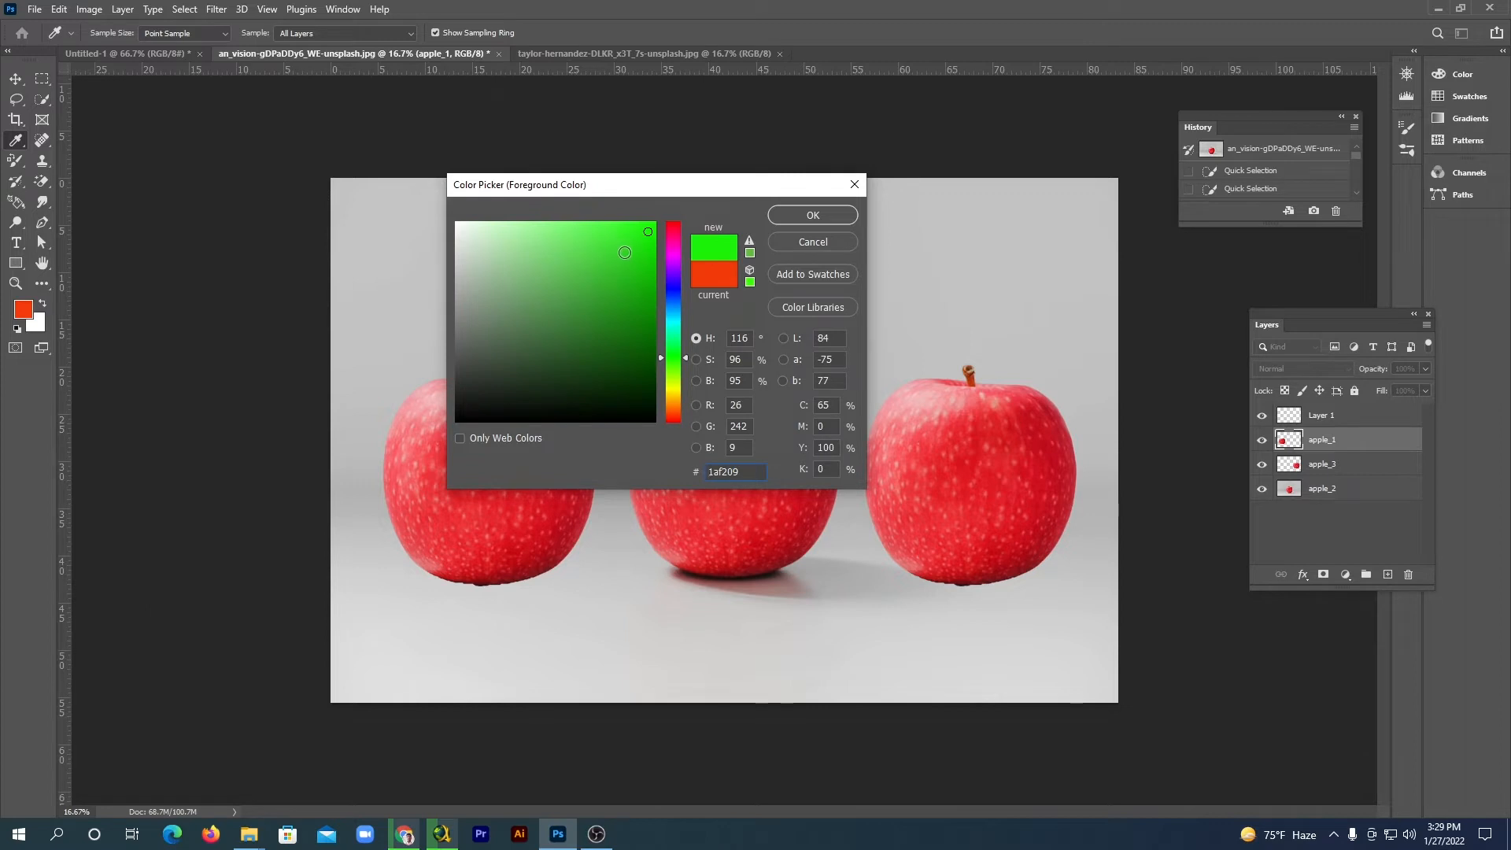
{"action": "left_click", "coordinate": [628, 243]}
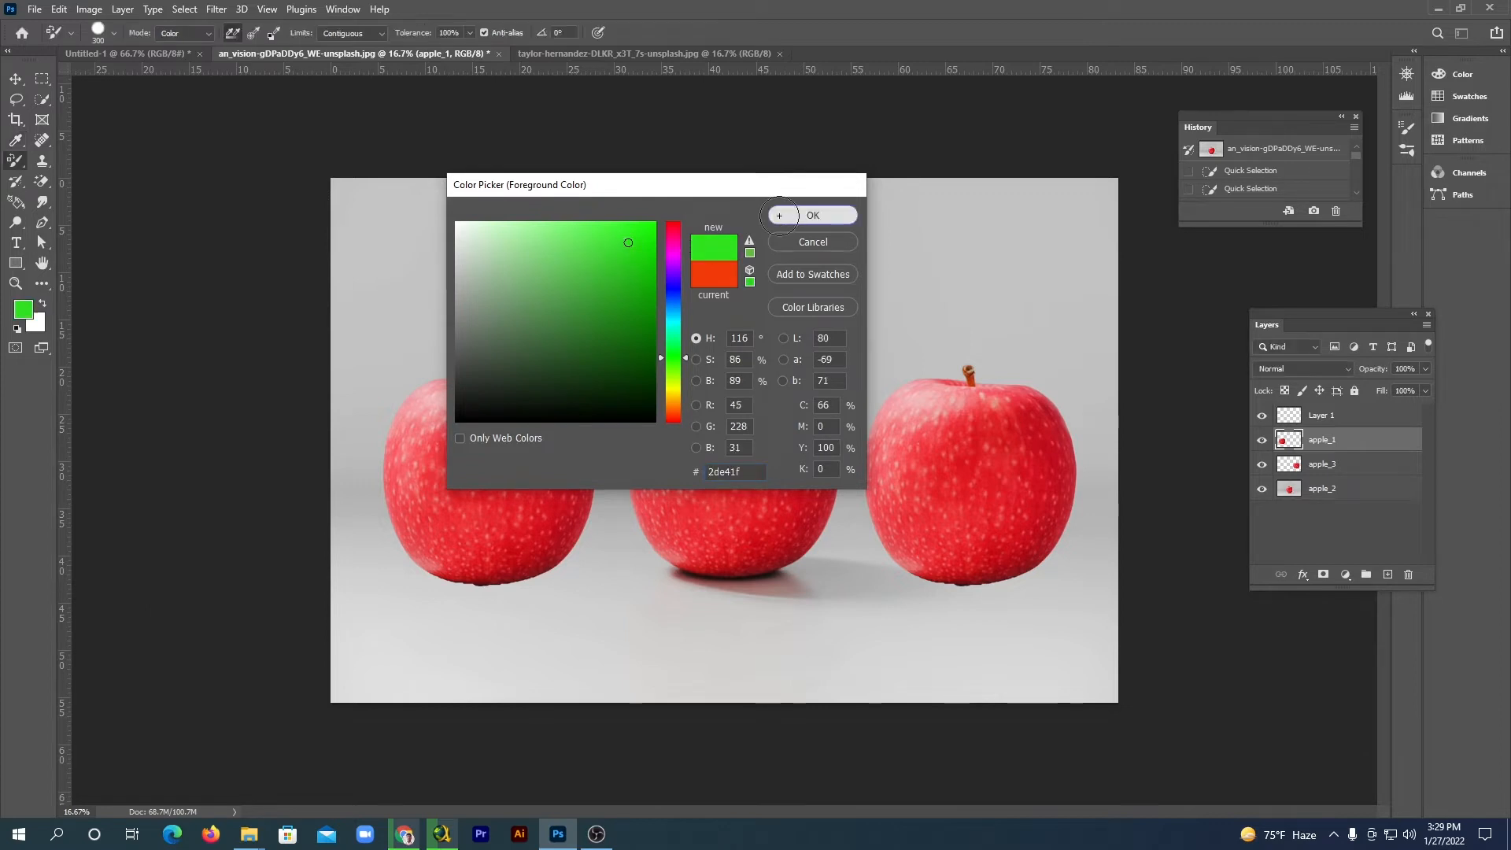
{"action": "left_click", "coordinate": [780, 223]}
{"action": "key", "text": "b"}
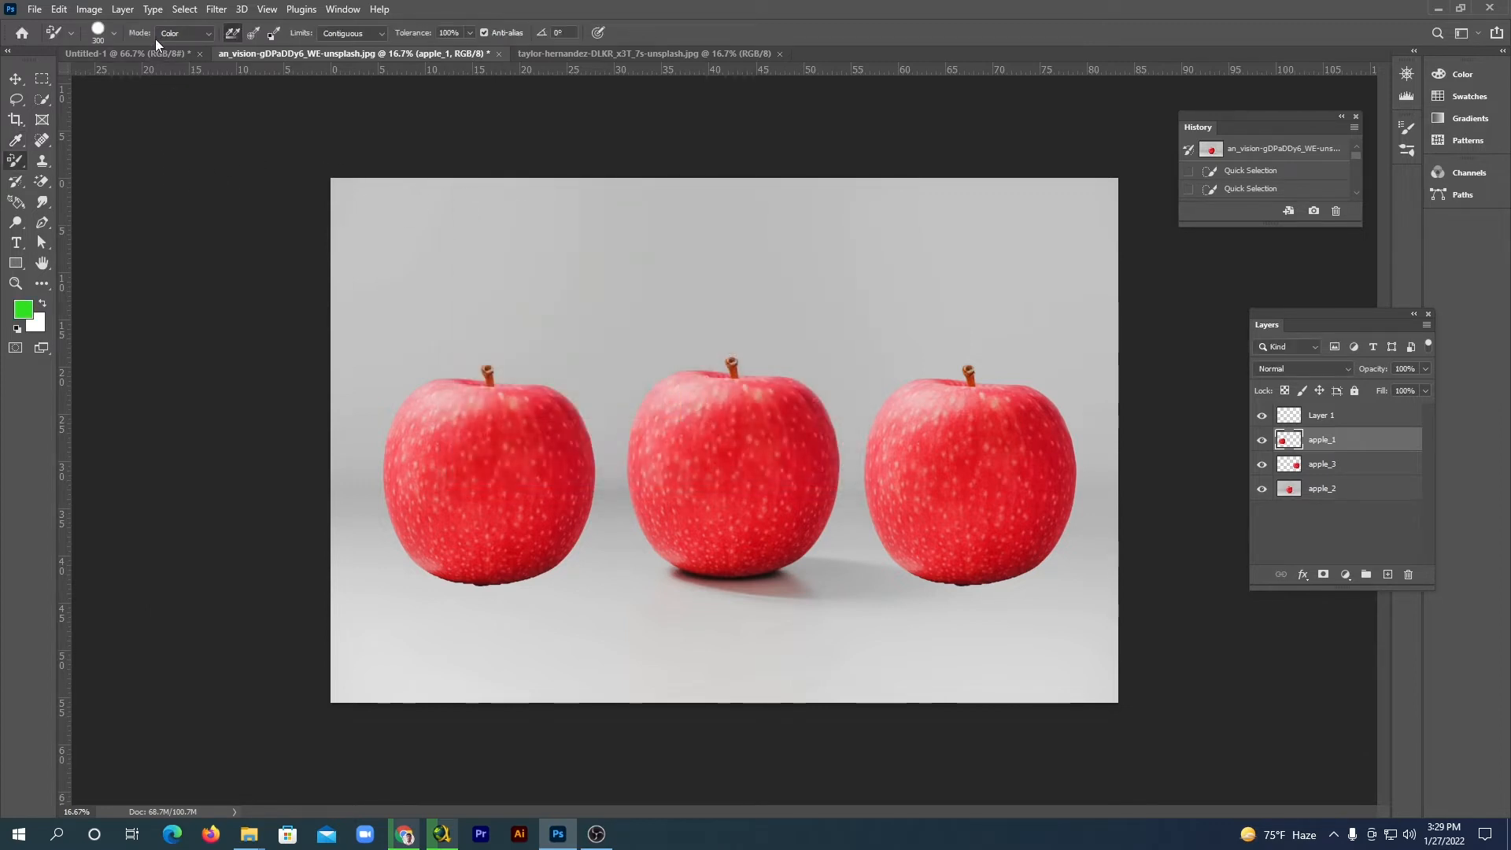
Try recoloring the left apple green in Color mode with Contiguous limits and 4% tolerance, and undo the strokes.
{"action": "left_click", "coordinate": [209, 34]}
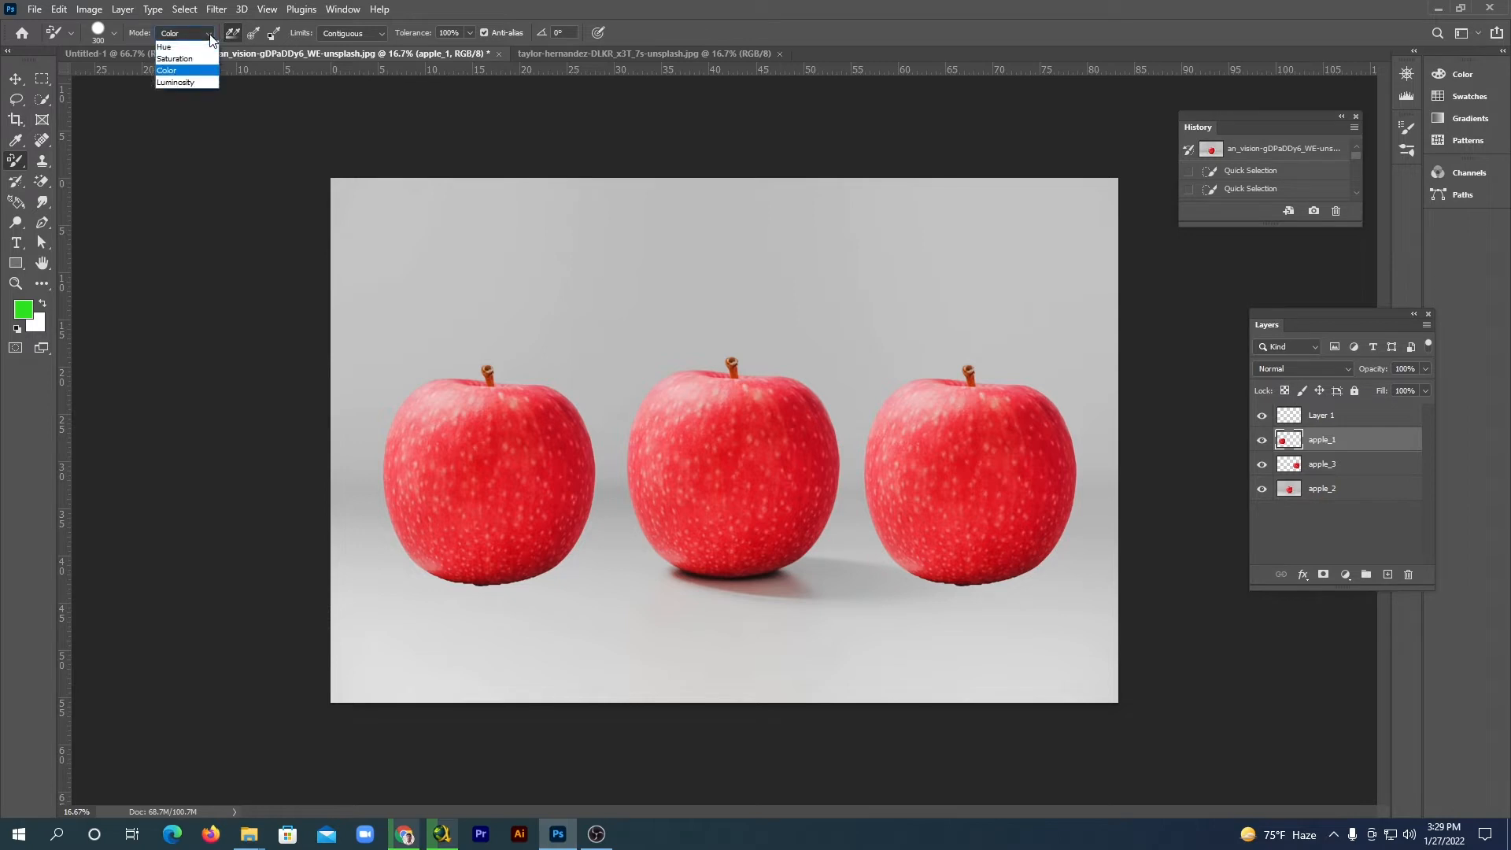
{"action": "left_click", "coordinate": [177, 71]}
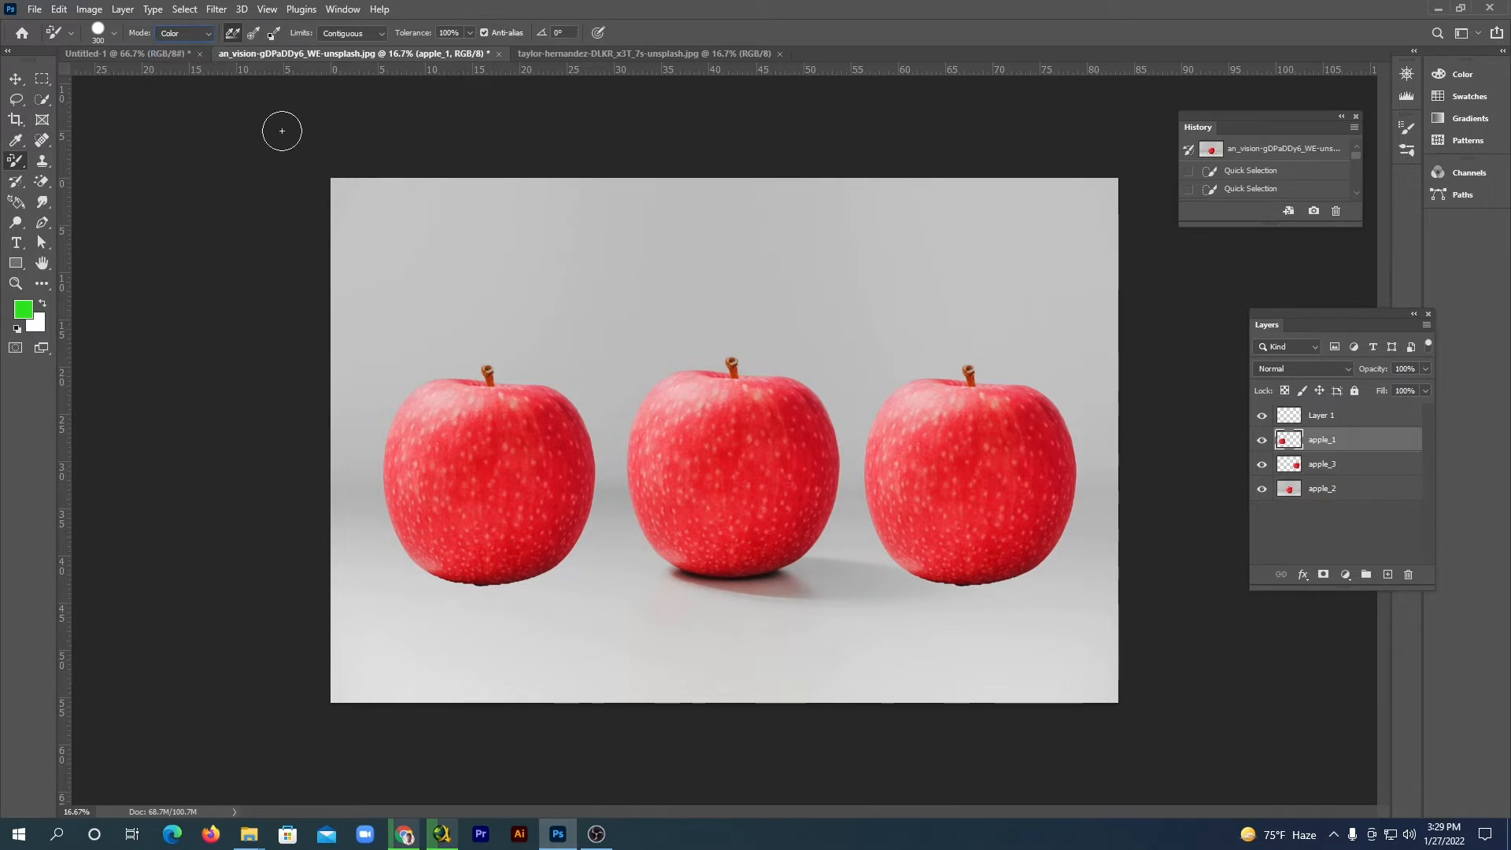
{"action": "left_click", "coordinate": [361, 32]}
{"action": "mouse_move", "coordinate": [468, 36]}
{"action": "left_mouse_down"}
{"action": "mouse_move", "coordinate": [435, 36]}
{"action": "mouse_move", "coordinate": [476, 37]}
{"action": "left_mouse_up"}
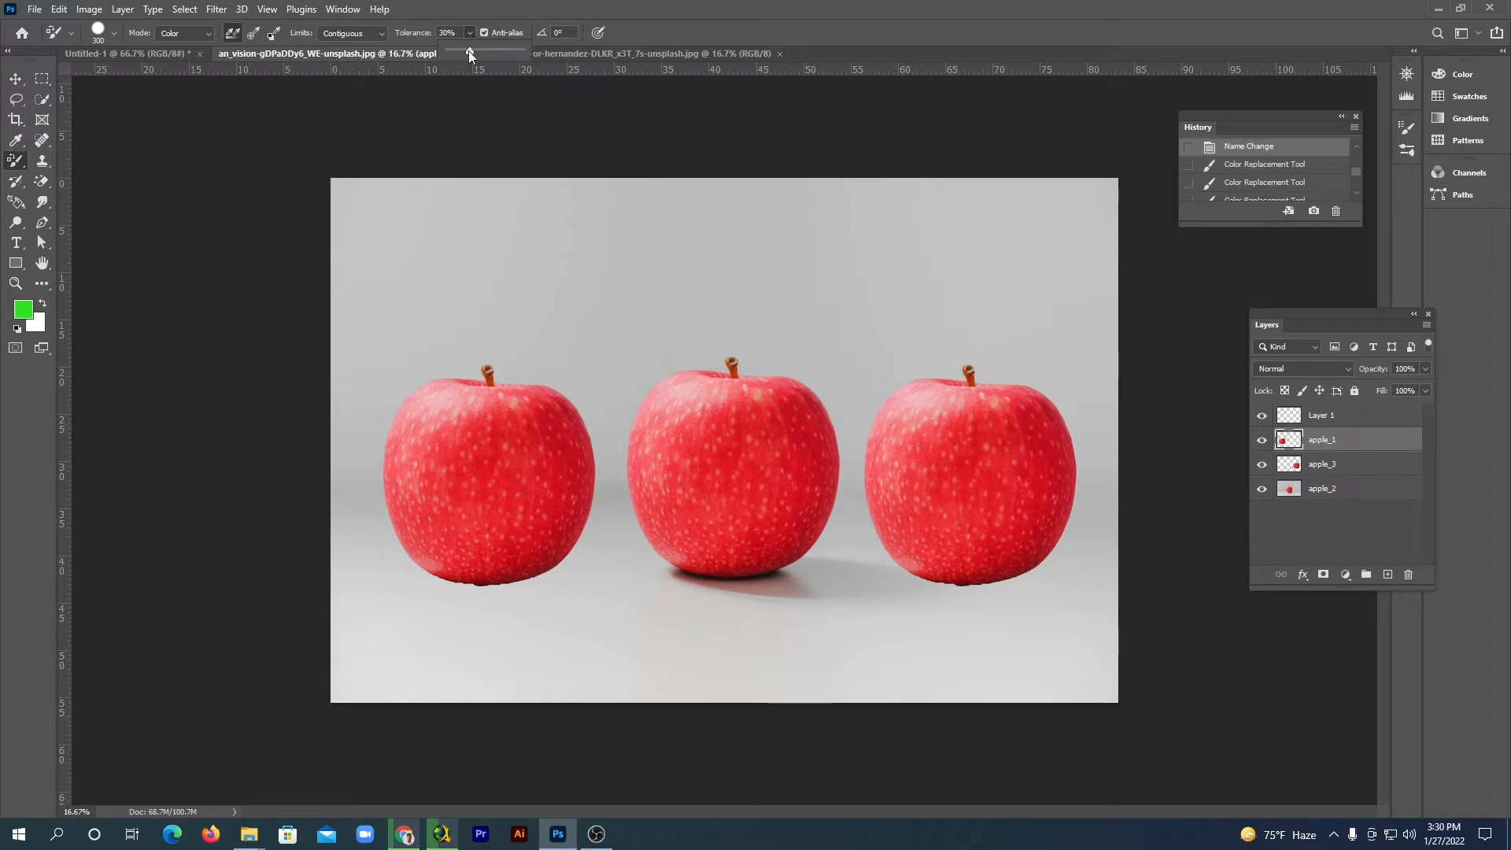
{"action": "left_click", "coordinate": [461, 11]}
{"action": "mouse_move", "coordinate": [460, 429]}
{"action": "left_mouse_down"}
{"action": "mouse_move", "coordinate": [483, 490]}
{"action": "mouse_move", "coordinate": [493, 406]}
{"action": "mouse_move", "coordinate": [506, 494]}
{"action": "mouse_move", "coordinate": [535, 410]}
{"action": "mouse_move", "coordinate": [544, 518]}
{"action": "mouse_move", "coordinate": [562, 461]}
{"action": "mouse_move", "coordinate": [554, 394]}
{"action": "mouse_move", "coordinate": [581, 485]}
{"action": "mouse_move", "coordinate": [573, 516]}
{"action": "mouse_move", "coordinate": [543, 533]}
{"action": "mouse_move", "coordinate": [539, 520]}
{"action": "mouse_move", "coordinate": [568, 497]}
{"action": "mouse_move", "coordinate": [556, 550]}
{"action": "mouse_move", "coordinate": [509, 565]}
{"action": "mouse_move", "coordinate": [496, 484]}
{"action": "mouse_move", "coordinate": [531, 452]}
{"action": "mouse_move", "coordinate": [511, 512]}
{"action": "mouse_move", "coordinate": [444, 452]}
{"action": "mouse_move", "coordinate": [432, 411]}
{"action": "mouse_move", "coordinate": [458, 412]}
{"action": "mouse_move", "coordinate": [425, 487]}
{"action": "mouse_move", "coordinate": [421, 420]}
{"action": "mouse_move", "coordinate": [433, 519]}
{"action": "mouse_move", "coordinate": [492, 533]}
{"action": "mouse_move", "coordinate": [459, 508]}
{"action": "left_mouse_up"}
{"action": "mouse_move", "coordinate": [512, 562]}
{"action": "left_mouse_down"}
{"action": "mouse_move", "coordinate": [433, 542]}
{"action": "mouse_move", "coordinate": [418, 489]}
{"action": "left_mouse_up"}
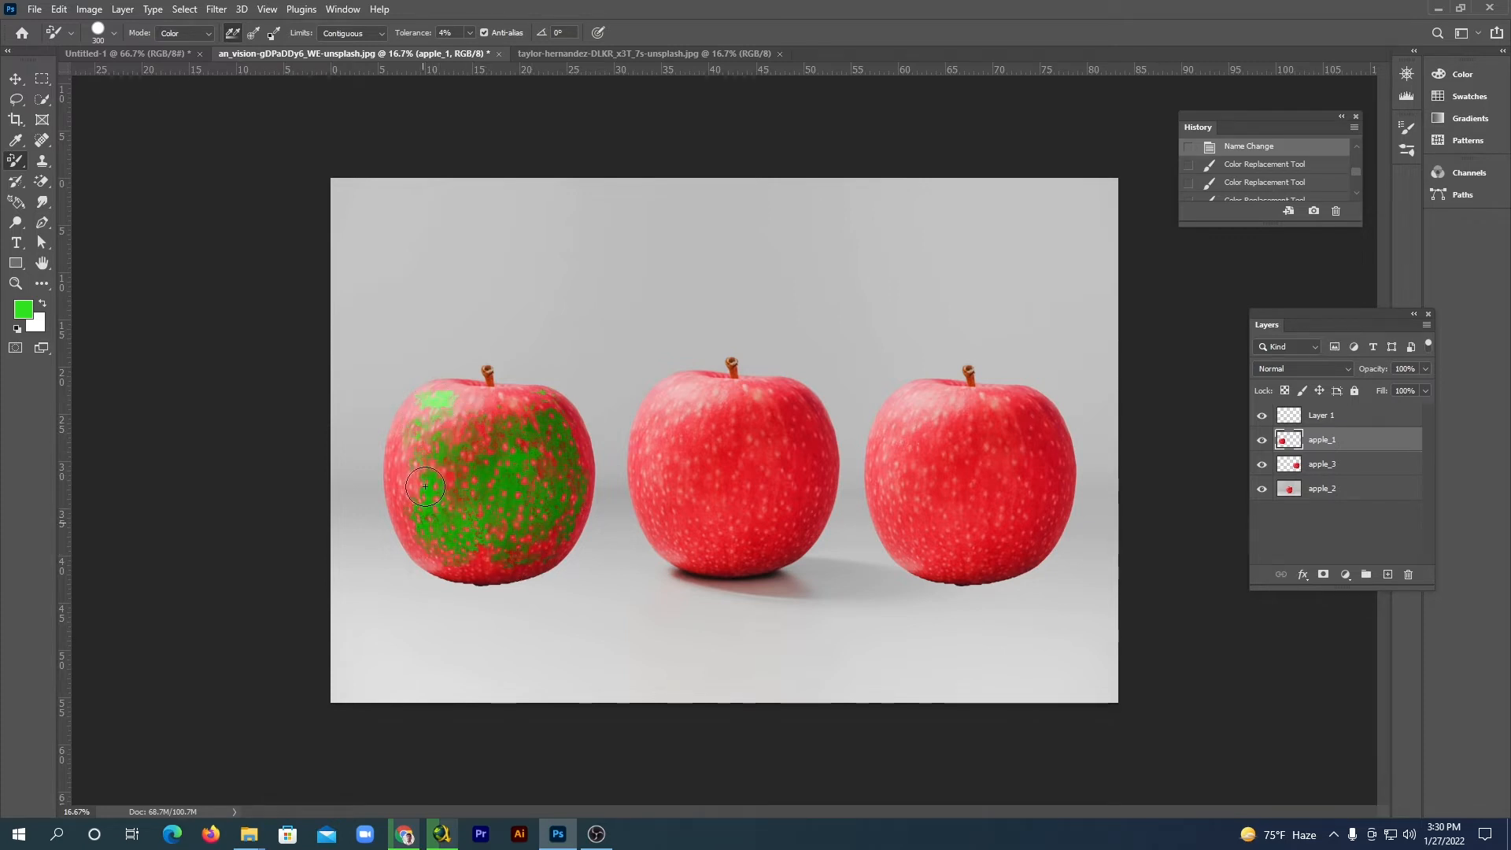
{"action": "key", "text": "ctrl+z"}
Try recoloring the left apple green with the tolerance set to 26%, and undo the stroke.
{"action": "left_click", "coordinate": [470, 33]}
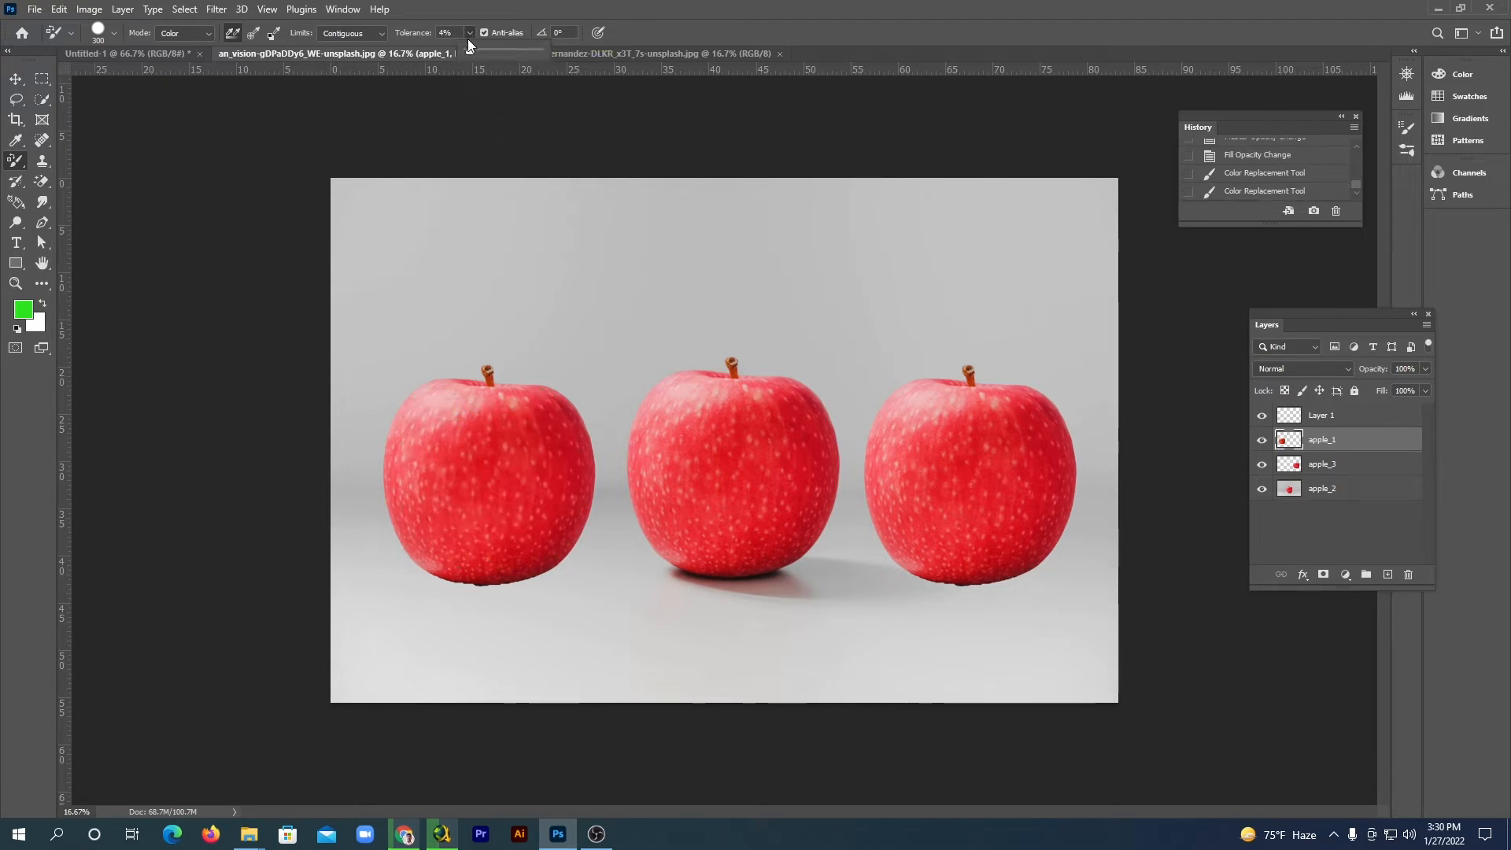
{"action": "left_click_drag", "start_coordinate": [467, 50], "coordinate": [485, 50]}
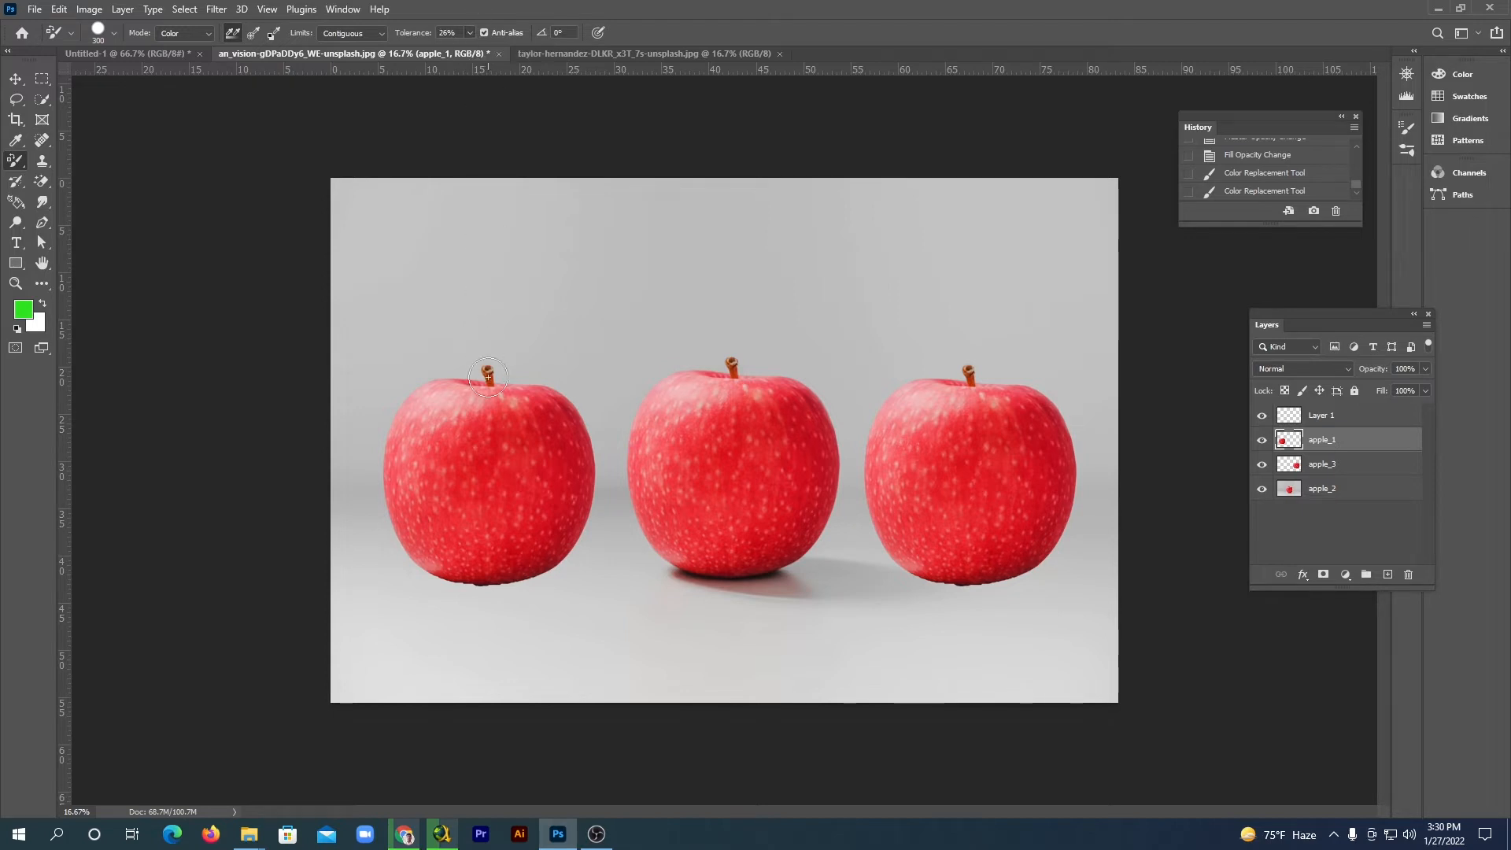
{"action": "mouse_move", "coordinate": [471, 423]}
{"action": "left_mouse_down"}
{"action": "mouse_move", "coordinate": [474, 484]}
{"action": "mouse_move", "coordinate": [491, 435]}
{"action": "mouse_move", "coordinate": [480, 398]}
{"action": "mouse_move", "coordinate": [542, 442]}
{"action": "mouse_move", "coordinate": [521, 486]}
{"action": "mouse_move", "coordinate": [471, 506]}
{"action": "mouse_move", "coordinate": [439, 464]}
{"action": "mouse_move", "coordinate": [448, 409]}
{"action": "mouse_move", "coordinate": [535, 406]}
{"action": "mouse_move", "coordinate": [563, 428]}
{"action": "mouse_move", "coordinate": [573, 495]}
{"action": "mouse_move", "coordinate": [512, 539]}
{"action": "mouse_move", "coordinate": [539, 503]}
{"action": "mouse_move", "coordinate": [461, 521]}
{"action": "mouse_move", "coordinate": [487, 510]}
{"action": "left_mouse_up"}
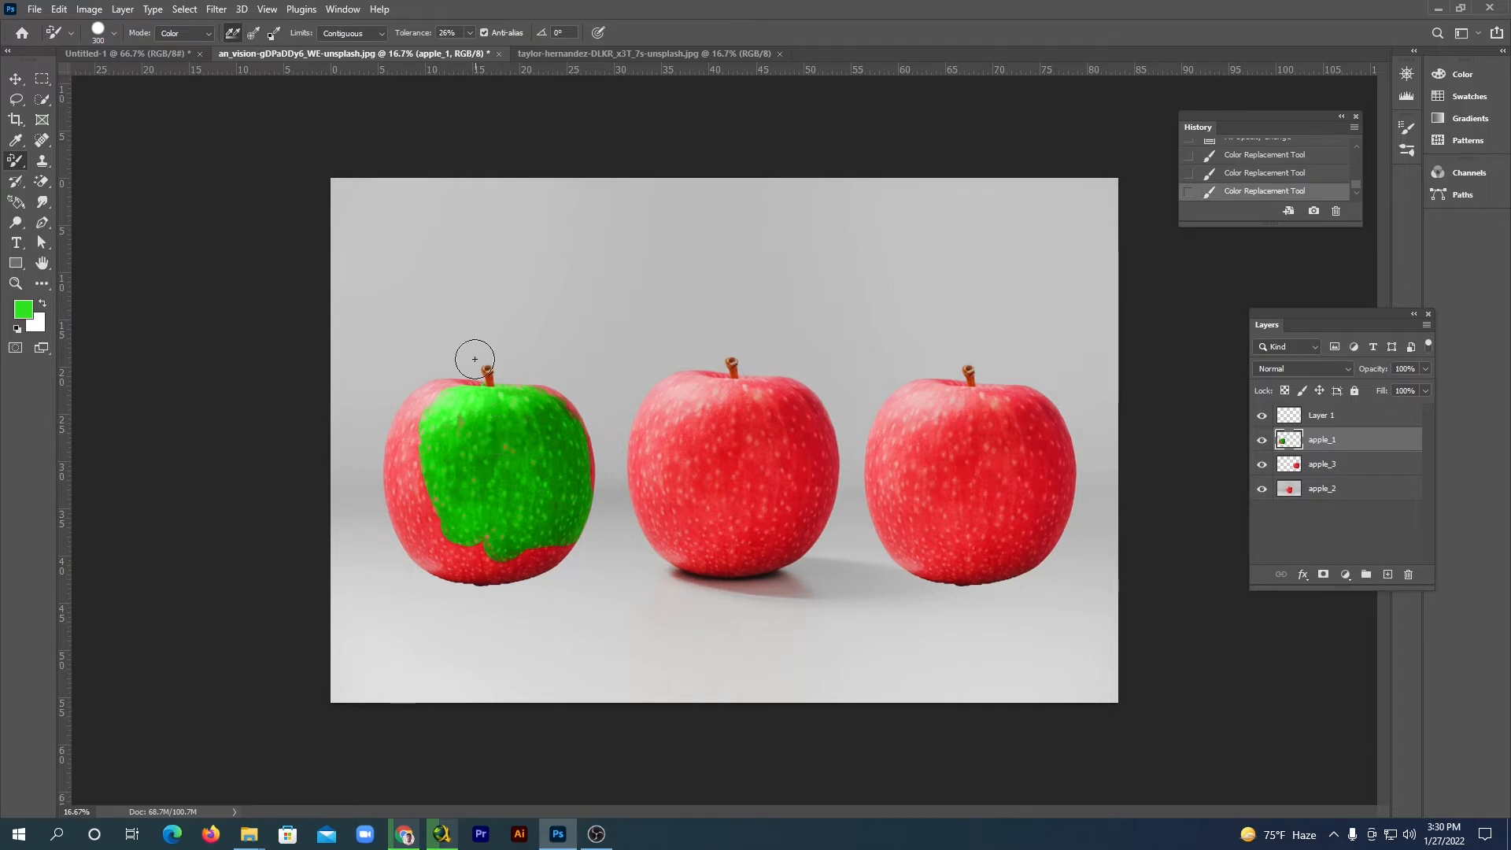
{"action": "key", "text": "ctrl+z"}
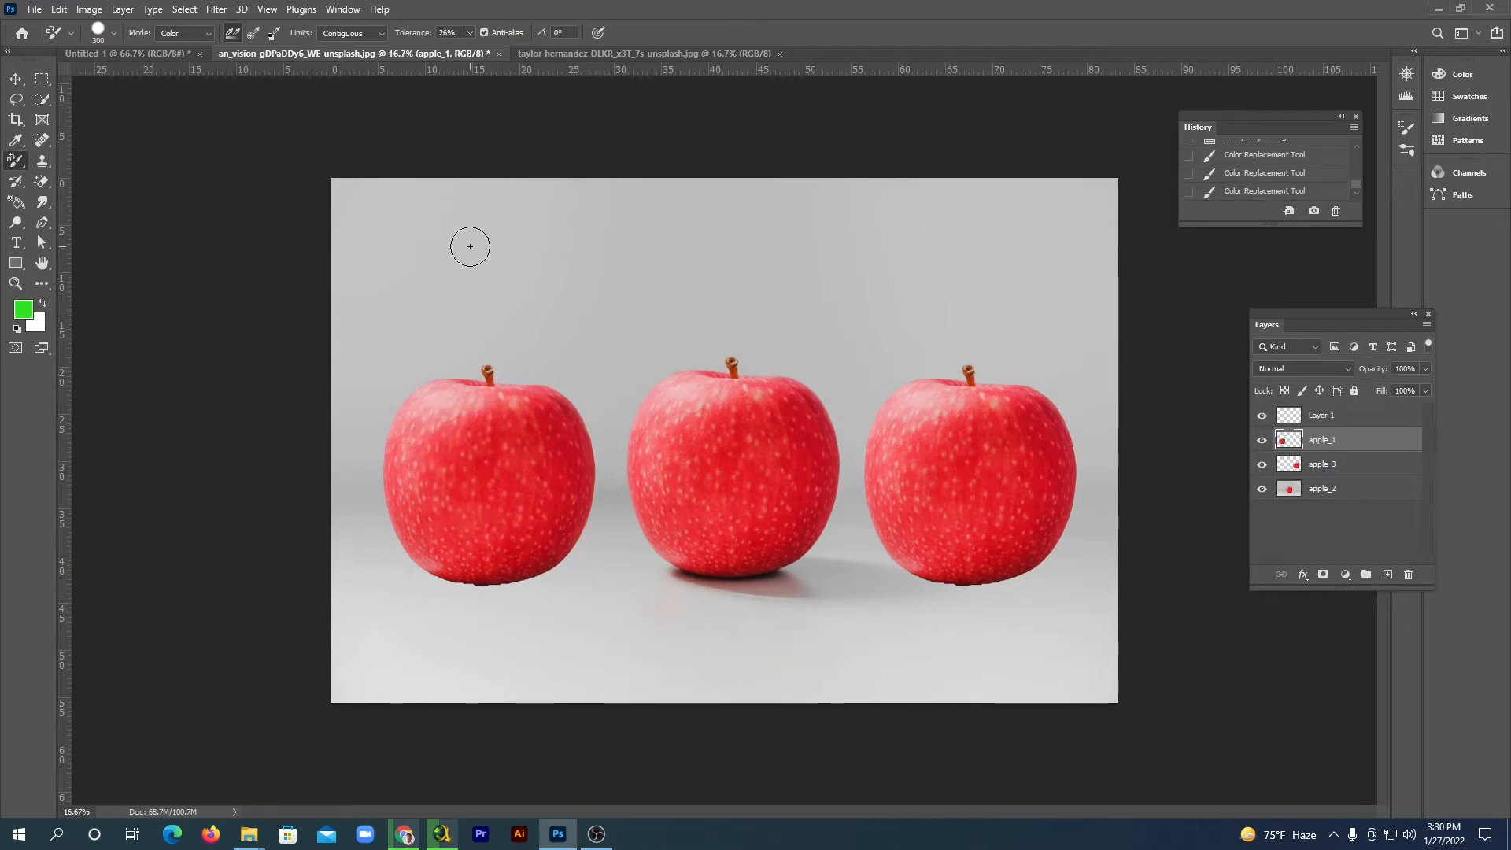
Set the Color Replacement tolerance to 55% and paint the whole left apple green.
{"action": "left_click_drag", "start_coordinate": [469, 33], "coordinate": [469, 50]}
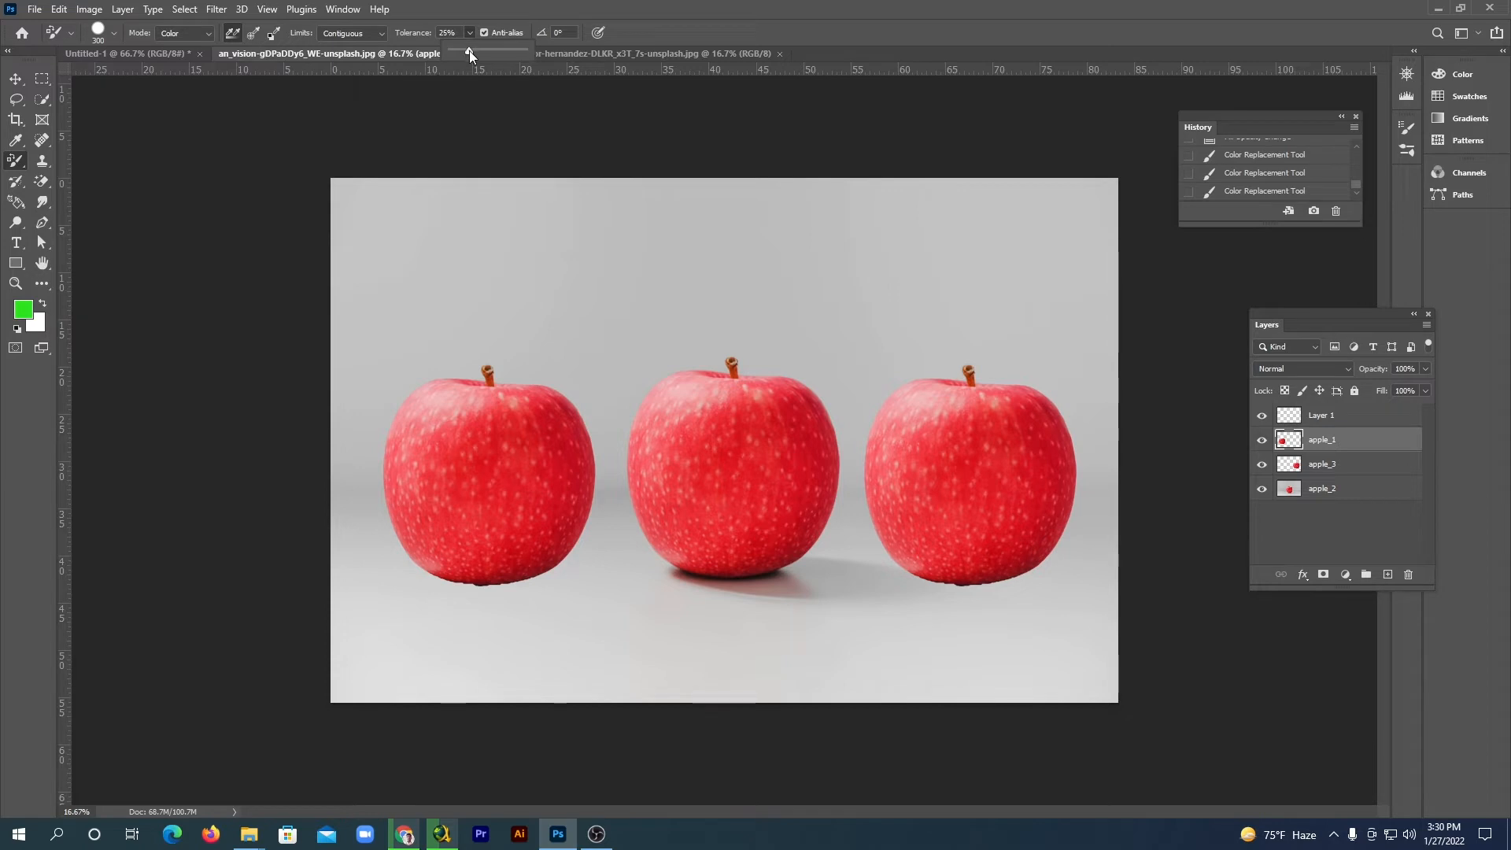
{"action": "left_click", "coordinate": [507, 7]}
{"action": "mouse_move", "coordinate": [478, 435]}
{"action": "left_mouse_down"}
{"action": "mouse_move", "coordinate": [508, 524]}
{"action": "mouse_move", "coordinate": [492, 404]}
{"action": "mouse_move", "coordinate": [534, 479]}
{"action": "mouse_move", "coordinate": [527, 402]}
{"action": "mouse_move", "coordinate": [555, 400]}
{"action": "mouse_move", "coordinate": [582, 458]}
{"action": "mouse_move", "coordinate": [577, 521]}
{"action": "mouse_move", "coordinate": [533, 565]}
{"action": "mouse_move", "coordinate": [558, 441]}
{"action": "mouse_move", "coordinate": [512, 566]}
{"action": "mouse_move", "coordinate": [462, 583]}
{"action": "mouse_move", "coordinate": [438, 569]}
{"action": "mouse_move", "coordinate": [433, 554]}
{"action": "mouse_move", "coordinate": [490, 557]}
{"action": "mouse_move", "coordinate": [504, 534]}
{"action": "mouse_move", "coordinate": [465, 525]}
{"action": "mouse_move", "coordinate": [462, 414]}
{"action": "mouse_move", "coordinate": [470, 385]}
{"action": "mouse_move", "coordinate": [513, 386]}
{"action": "mouse_move", "coordinate": [448, 375]}
{"action": "mouse_move", "coordinate": [400, 465]}
{"action": "mouse_move", "coordinate": [396, 529]}
{"action": "mouse_move", "coordinate": [417, 553]}
{"action": "mouse_move", "coordinate": [440, 416]}
{"action": "mouse_move", "coordinate": [461, 521]}
{"action": "left_mouse_up"}
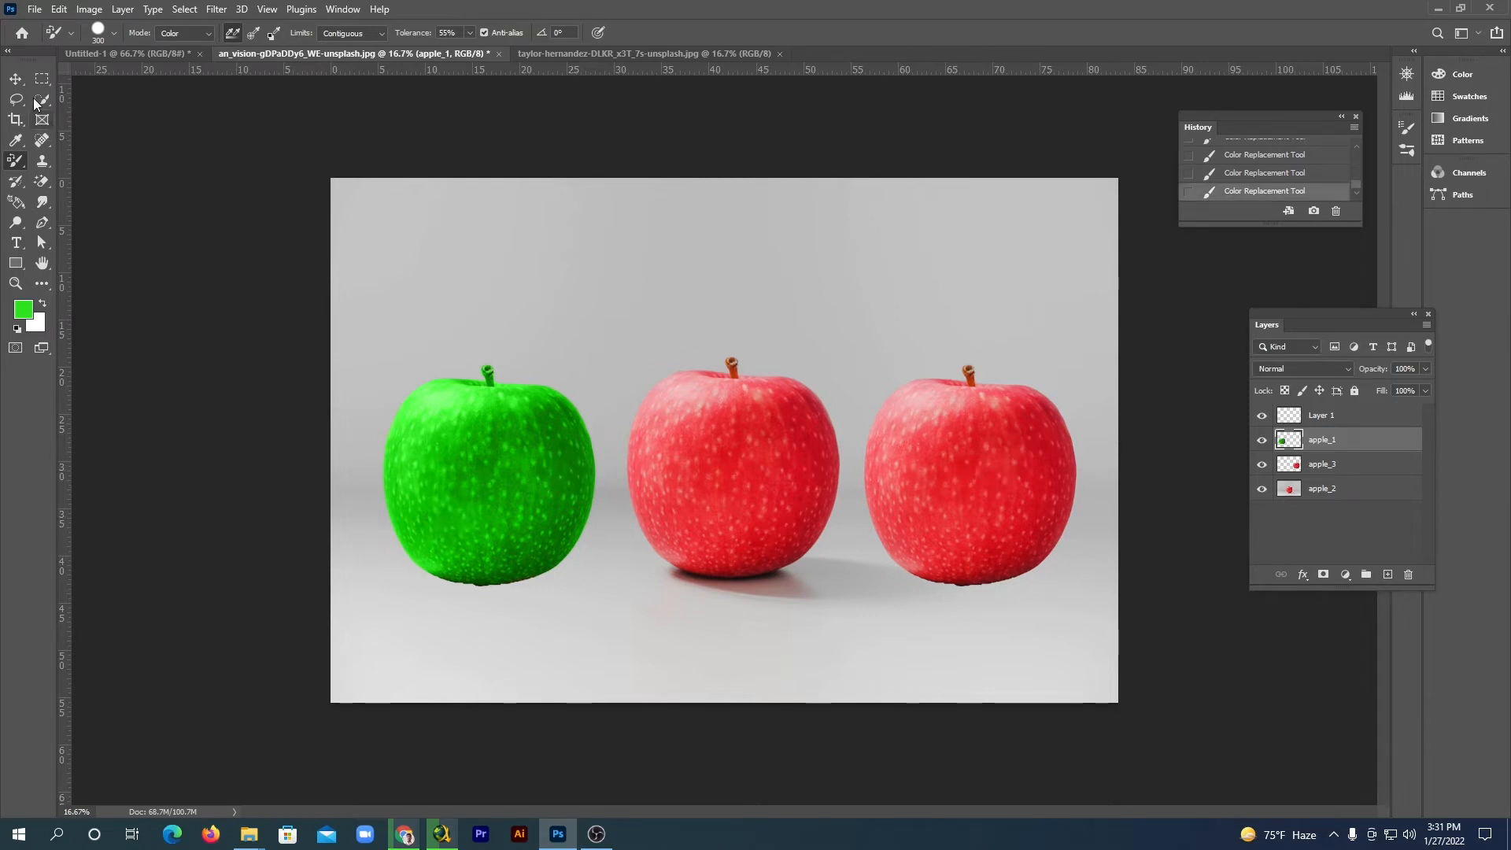
Select the right apple's layer, set the foreground color to blue 3b1fe4, and return to the Color Replacement tool.
{"action": "left_click", "coordinate": [15, 79]}
{"action": "left_click", "coordinate": [931, 456]}
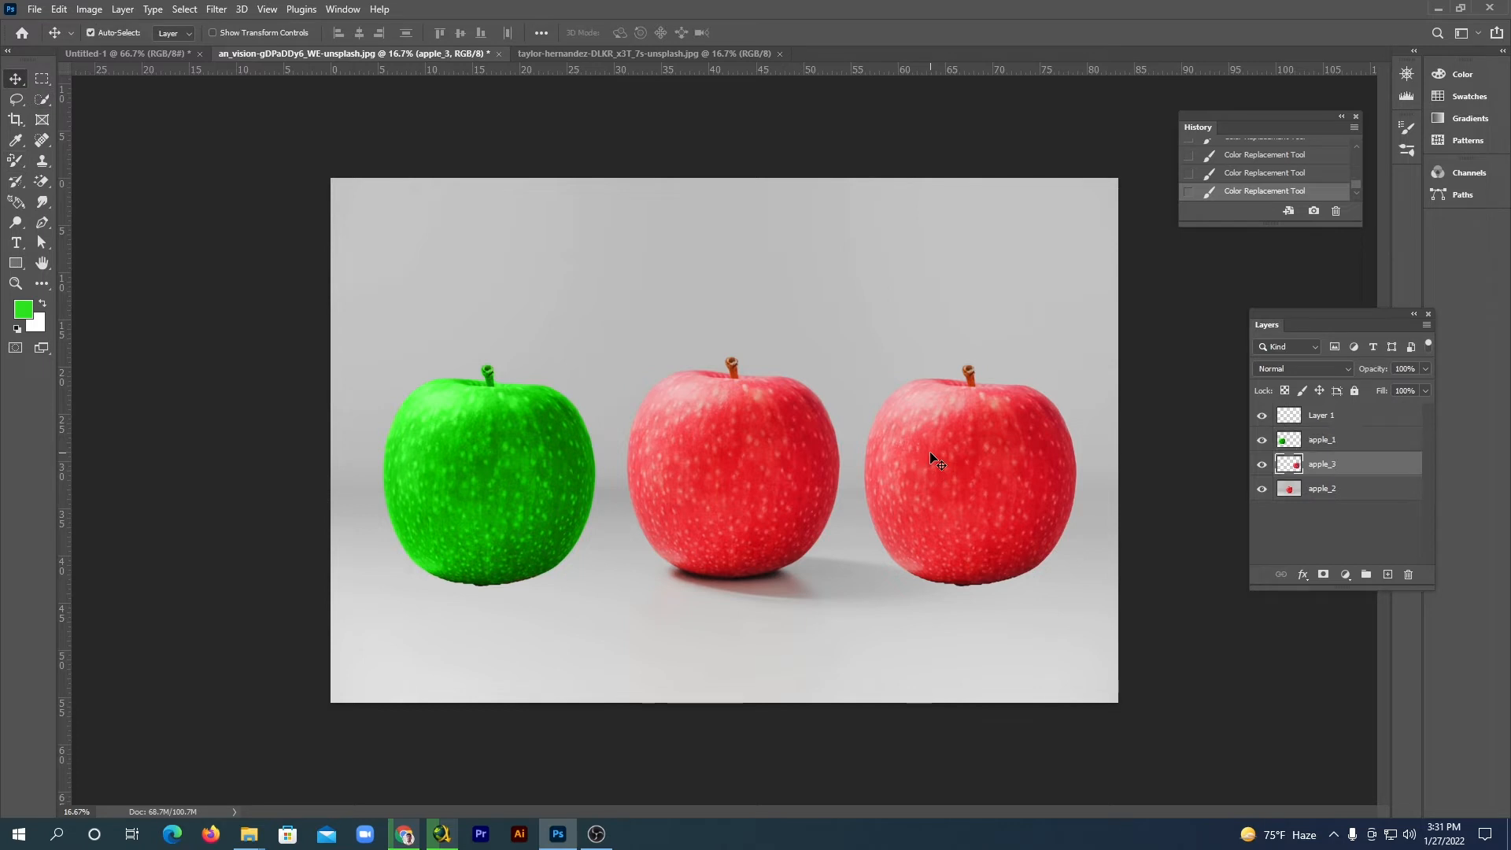
{"action": "left_click", "coordinate": [22, 312]}
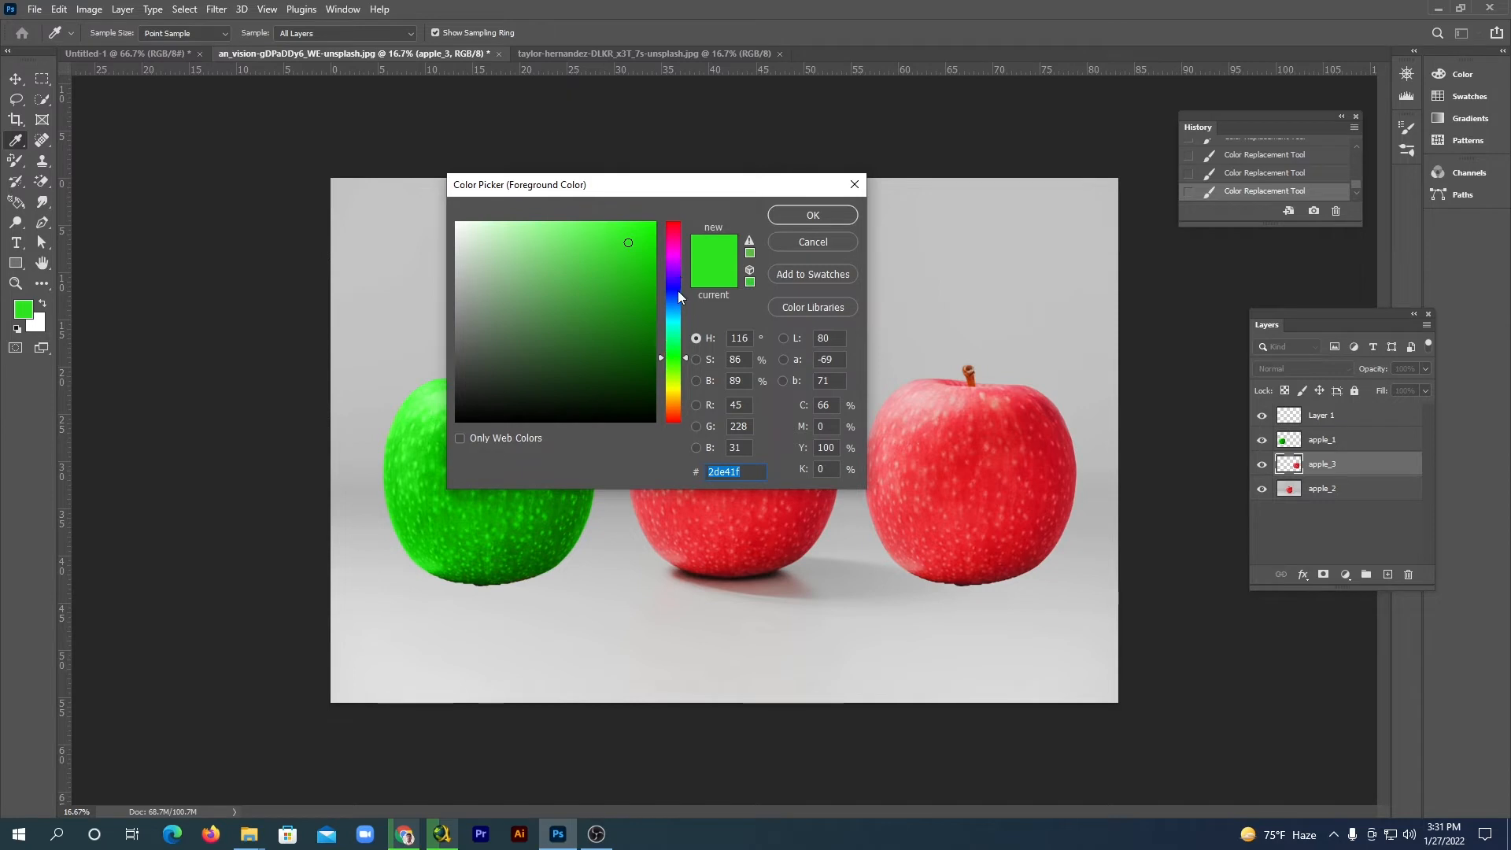
{"action": "left_click", "coordinate": [675, 284]}
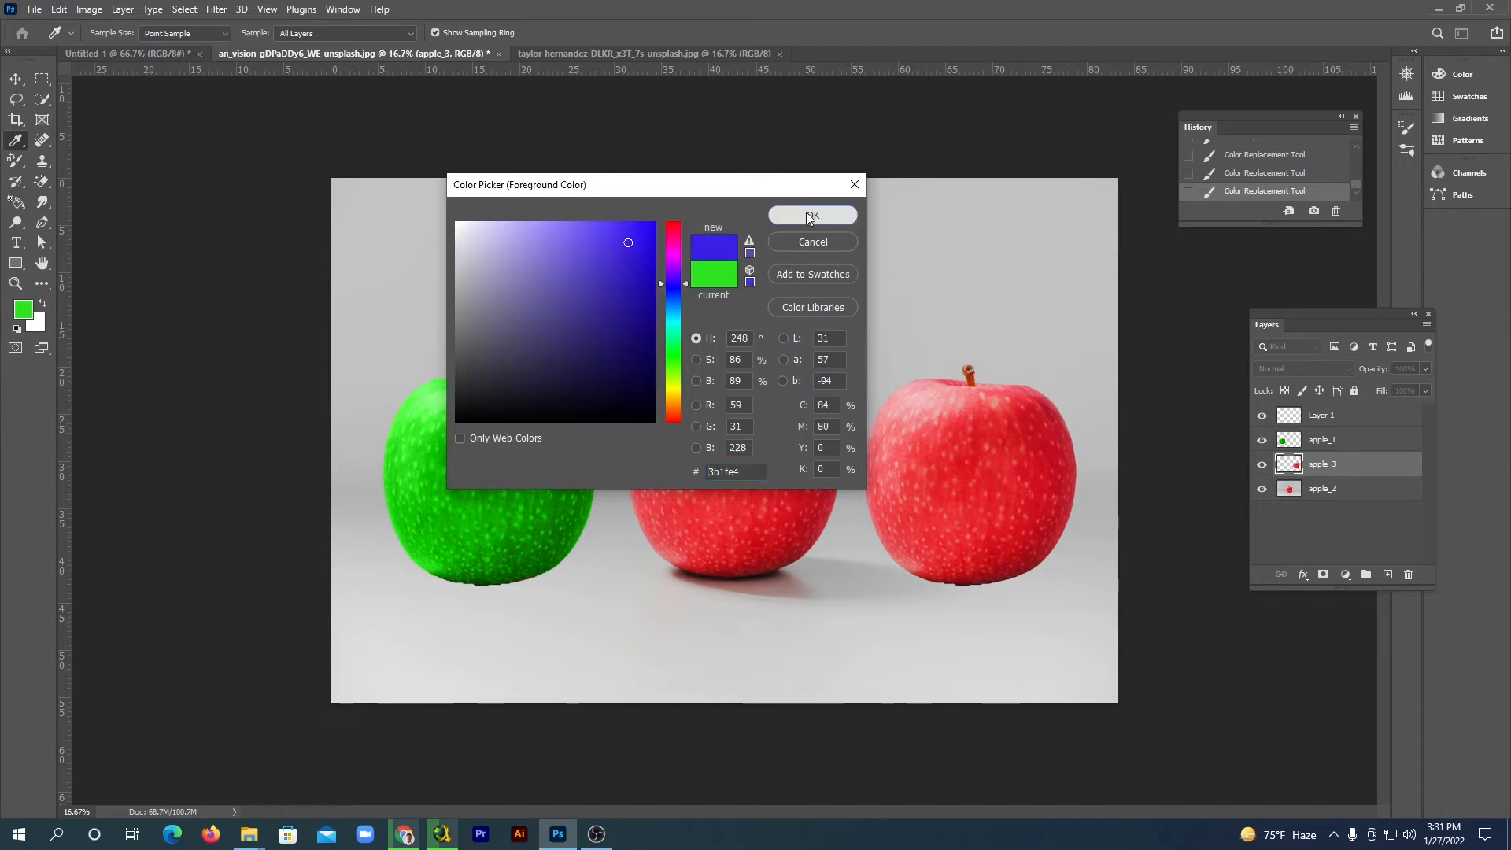
{"action": "left_click", "coordinate": [818, 215]}
{"action": "left_click_drag", "start_coordinate": [12, 162], "coordinate": [99, 200]}
{"action": "left_click", "coordinate": [113, 194]}
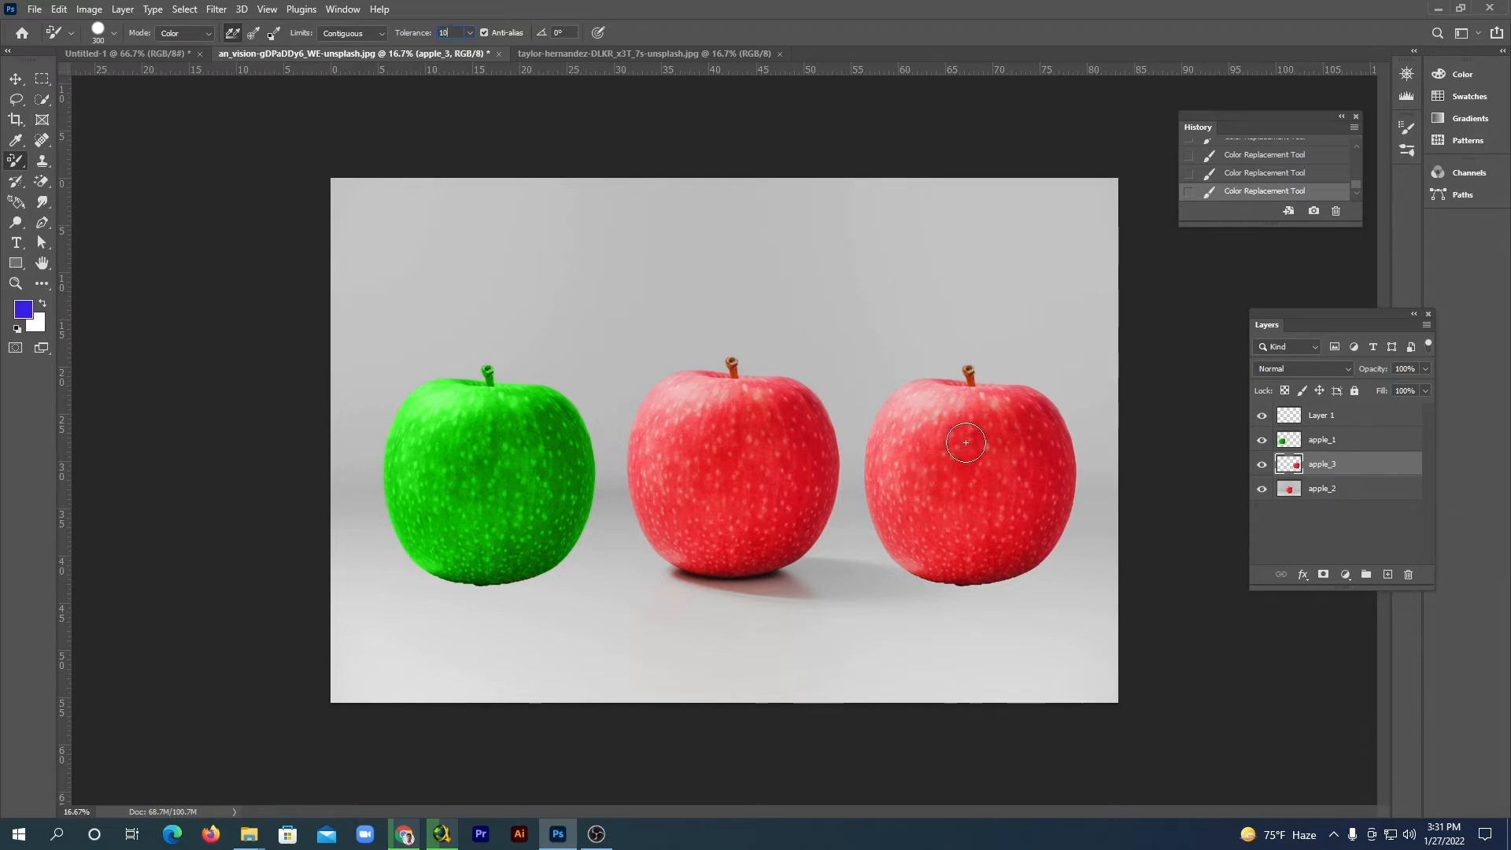
Try recoloring the right apple blue with the tolerance set to 10%, and undo the stroke.
{"action": "mouse_move", "coordinate": [965, 442]}
{"action": "left_mouse_down"}
{"action": "mouse_move", "coordinate": [971, 485]}
{"action": "mouse_move", "coordinate": [983, 411]}
{"action": "mouse_move", "coordinate": [1015, 488]}
{"action": "mouse_move", "coordinate": [1031, 414]}
{"action": "mouse_move", "coordinate": [945, 416]}
{"action": "mouse_move", "coordinate": [930, 494]}
{"action": "mouse_move", "coordinate": [909, 424]}
{"action": "mouse_move", "coordinate": [972, 482]}
{"action": "mouse_move", "coordinate": [950, 524]}
{"action": "mouse_move", "coordinate": [938, 484]}
{"action": "mouse_move", "coordinate": [1013, 529]}
{"action": "mouse_move", "coordinate": [1008, 486]}
{"action": "mouse_move", "coordinate": [982, 506]}
{"action": "mouse_move", "coordinate": [1009, 527]}
{"action": "mouse_move", "coordinate": [1042, 473]}
{"action": "mouse_move", "coordinate": [1038, 429]}
{"action": "mouse_move", "coordinate": [1055, 442]}
{"action": "mouse_move", "coordinate": [1055, 498]}
{"action": "mouse_move", "coordinate": [1033, 540]}
{"action": "mouse_move", "coordinate": [935, 543]}
{"action": "mouse_move", "coordinate": [903, 438]}
{"action": "mouse_move", "coordinate": [895, 489]}
{"action": "mouse_move", "coordinate": [947, 535]}
{"action": "mouse_move", "coordinate": [1029, 539]}
{"action": "mouse_move", "coordinate": [970, 565]}
{"action": "mouse_move", "coordinate": [1035, 561]}
{"action": "mouse_move", "coordinate": [1056, 510]}
{"action": "mouse_move", "coordinate": [1051, 418]}
{"action": "mouse_move", "coordinate": [999, 396]}
{"action": "mouse_move", "coordinate": [914, 406]}
{"action": "mouse_move", "coordinate": [886, 459]}
{"action": "mouse_move", "coordinate": [900, 540]}
{"action": "mouse_move", "coordinate": [997, 575]}
{"action": "left_mouse_up"}
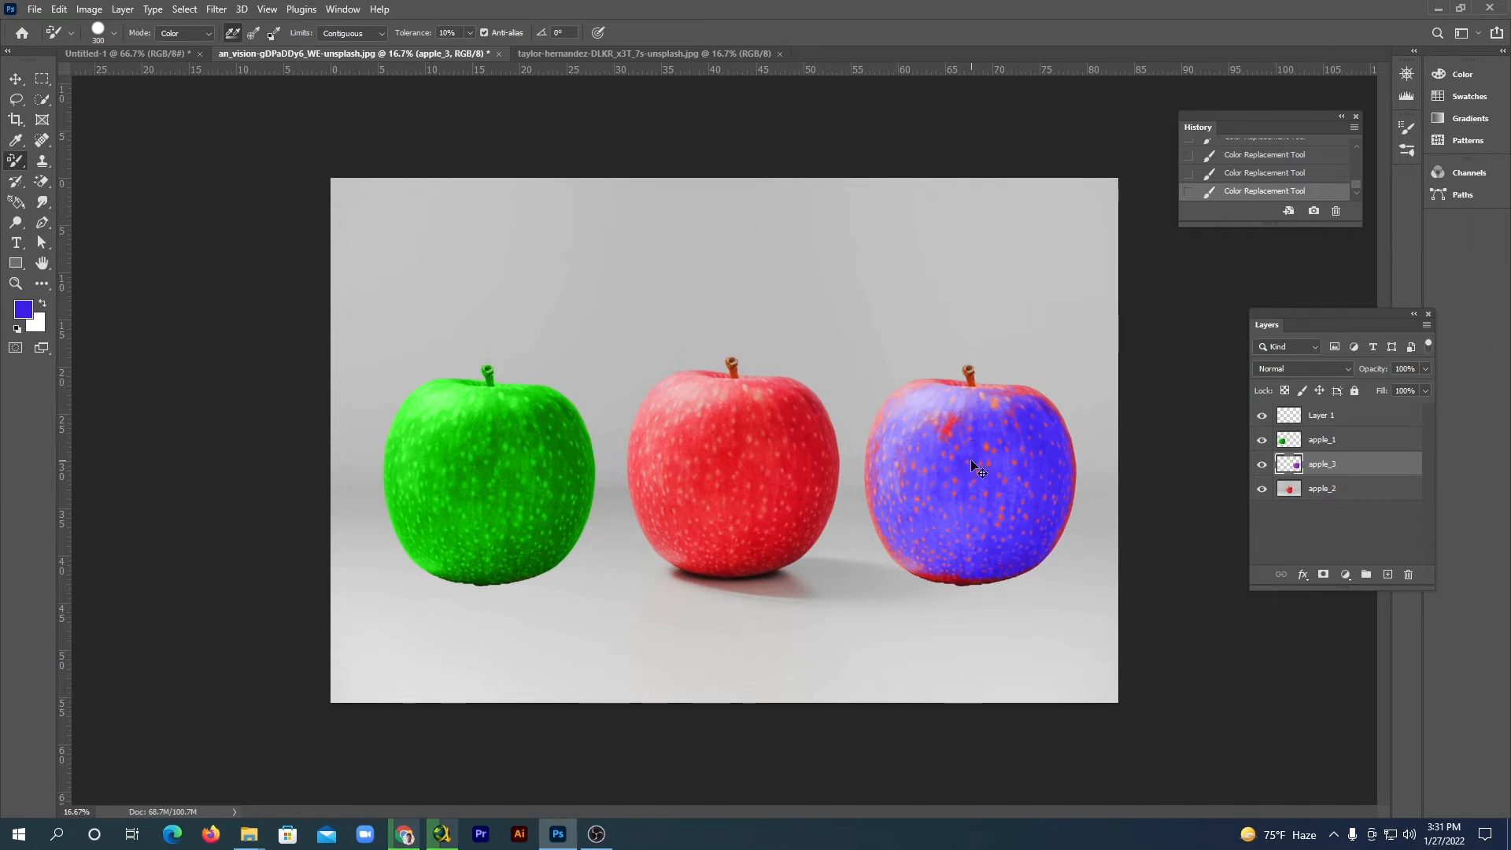
{"action": "key", "text": "ctrl+z"}
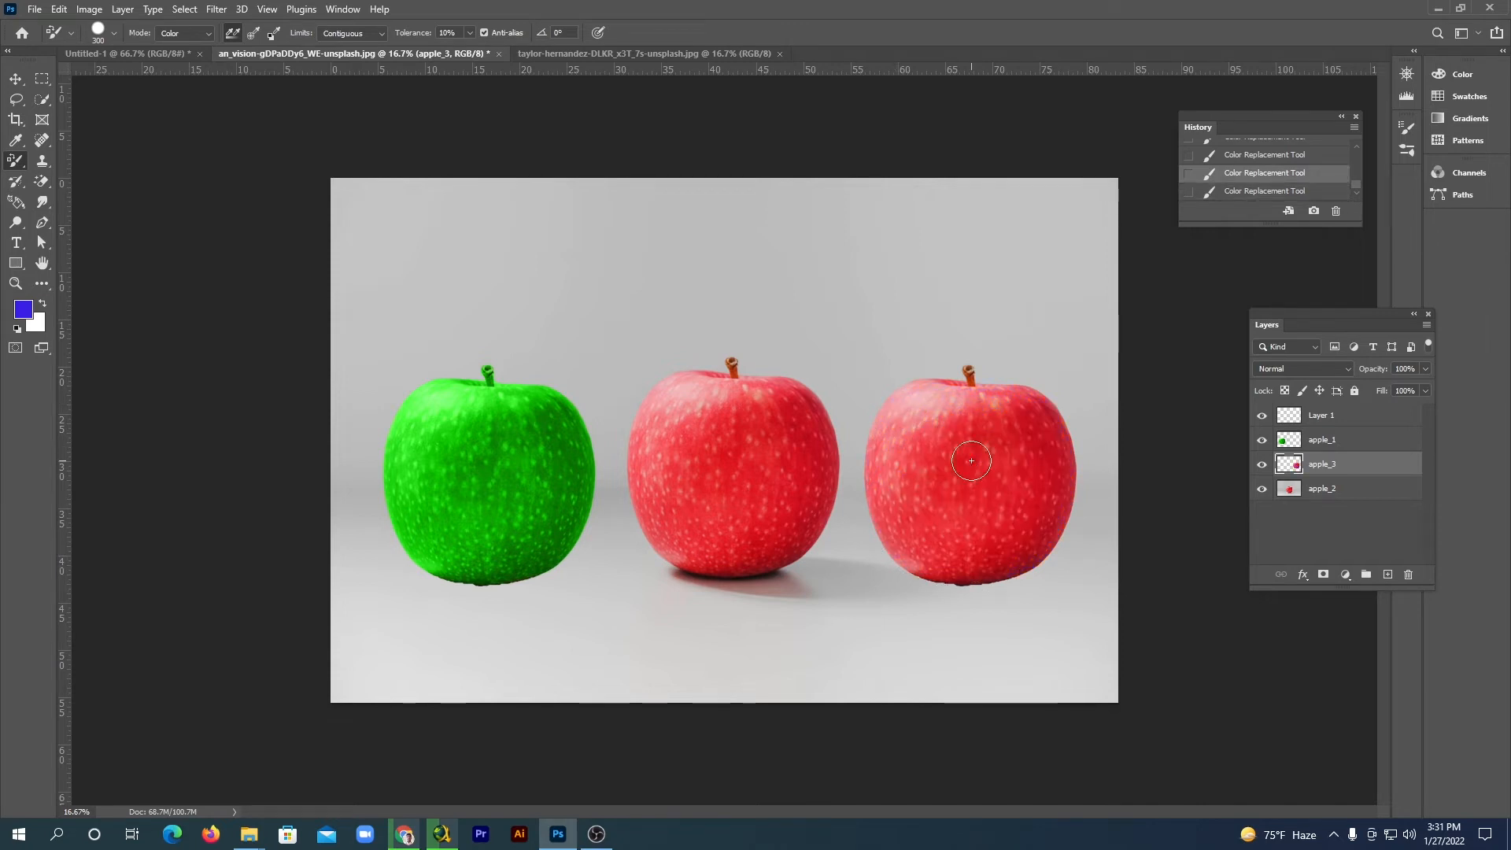
Set the Color Replacement tolerance to 87% and paint the whole right apple blue.
{"action": "left_click", "coordinate": [469, 33]}
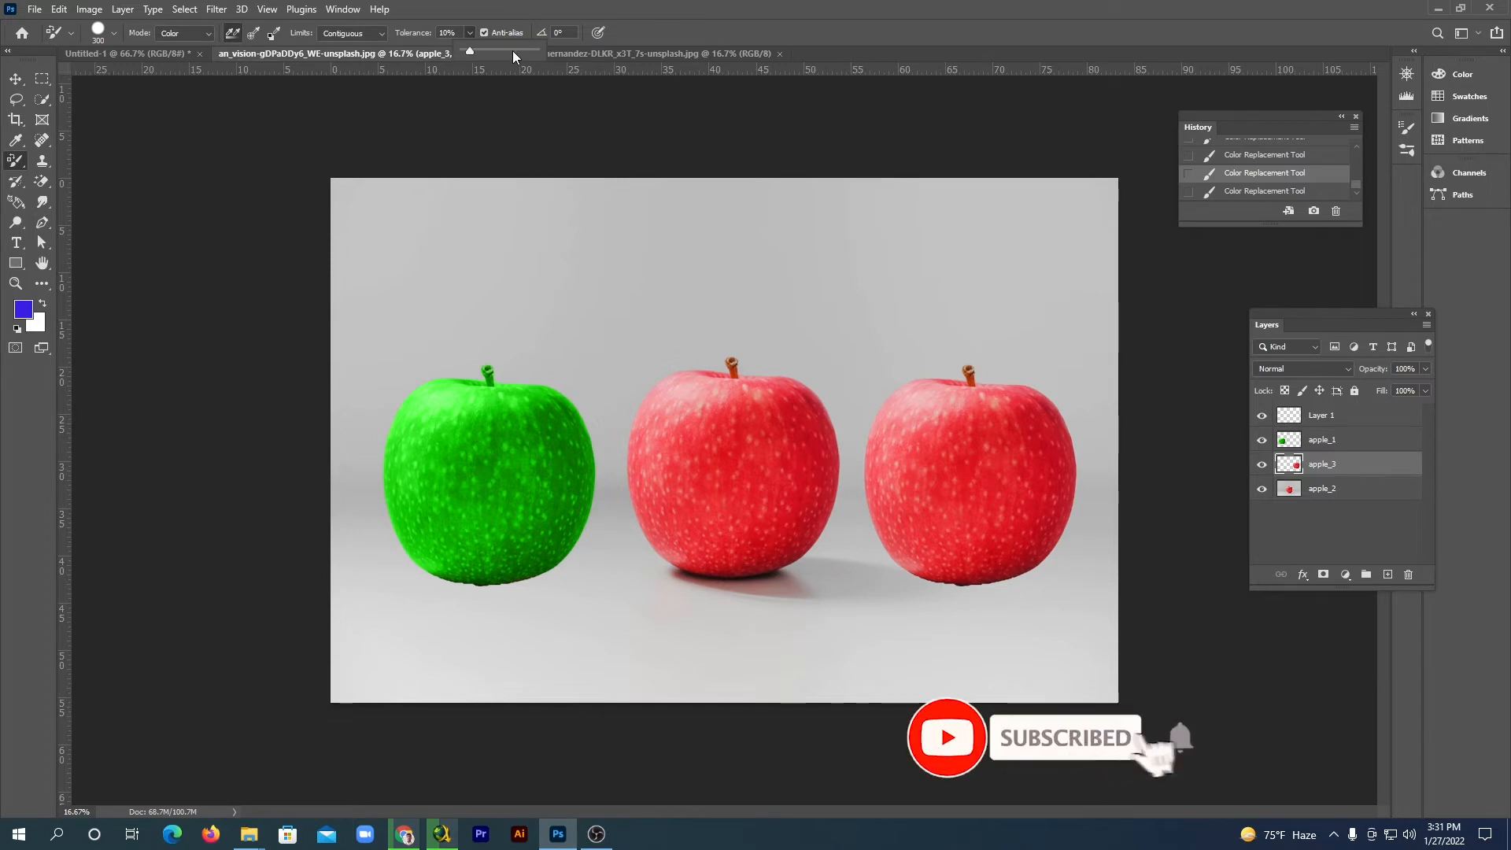
{"action": "left_click_drag", "start_coordinate": [512, 51], "coordinate": [512, 48]}
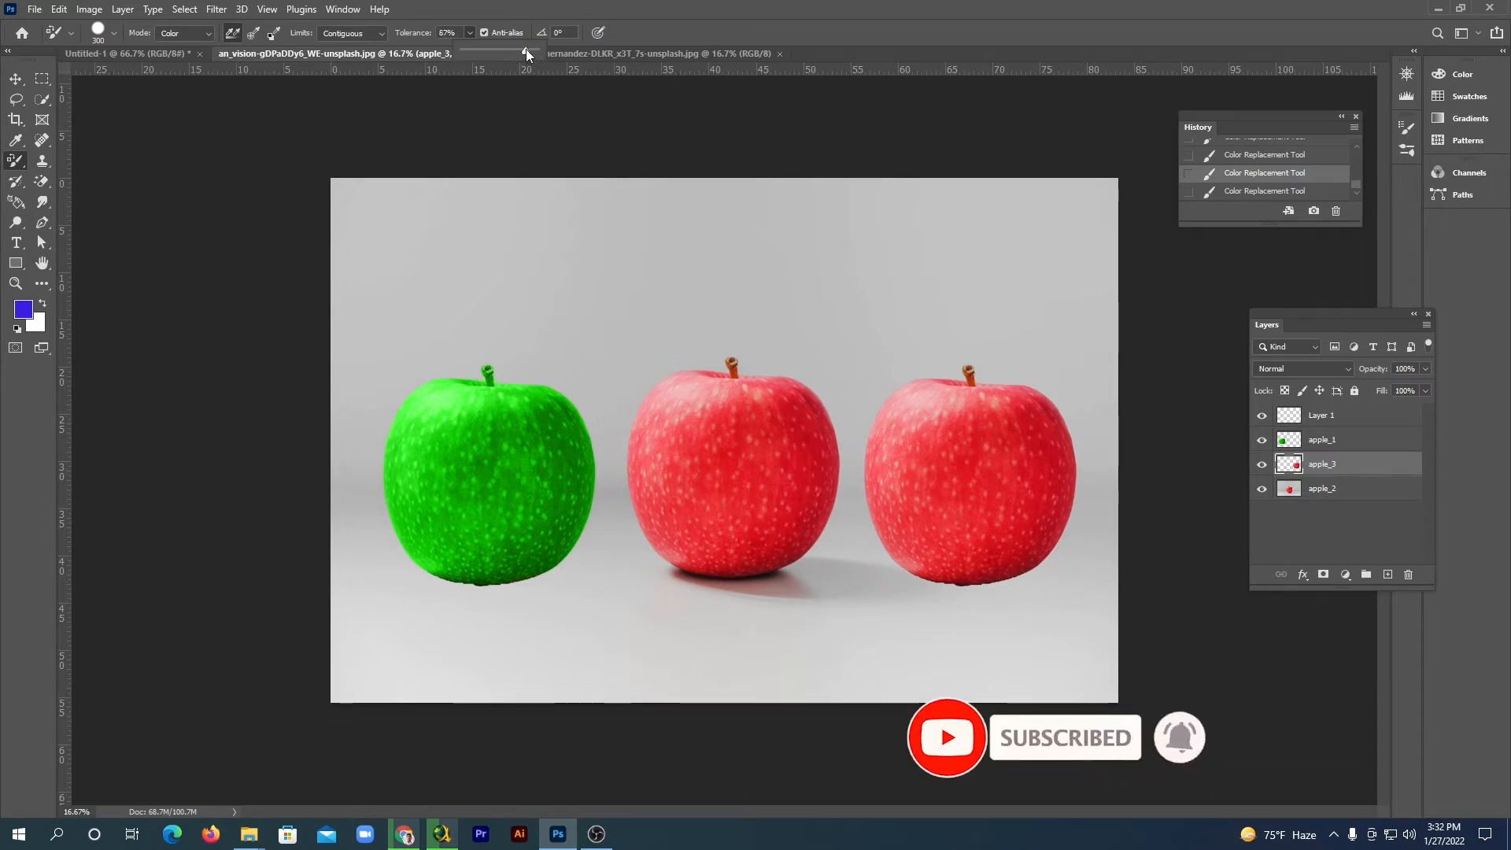
{"action": "left_click", "coordinate": [494, 11]}
{"action": "mouse_move", "coordinate": [953, 439]}
{"action": "left_mouse_down"}
{"action": "mouse_move", "coordinate": [944, 519]}
{"action": "mouse_move", "coordinate": [971, 404]}
{"action": "mouse_move", "coordinate": [990, 447]}
{"action": "mouse_move", "coordinate": [984, 395]}
{"action": "mouse_move", "coordinate": [1028, 398]}
{"action": "mouse_move", "coordinate": [1048, 418]}
{"action": "mouse_move", "coordinate": [1064, 506]}
{"action": "mouse_move", "coordinate": [1062, 444]}
{"action": "mouse_move", "coordinate": [1042, 557]}
{"action": "mouse_move", "coordinate": [945, 579]}
{"action": "mouse_move", "coordinate": [893, 536]}
{"action": "mouse_move", "coordinate": [886, 416]}
{"action": "mouse_move", "coordinate": [970, 371]}
{"action": "mouse_move", "coordinate": [908, 434]}
{"action": "mouse_move", "coordinate": [928, 554]}
{"action": "mouse_move", "coordinate": [900, 474]}
{"action": "mouse_move", "coordinate": [973, 562]}
{"action": "left_mouse_up"}
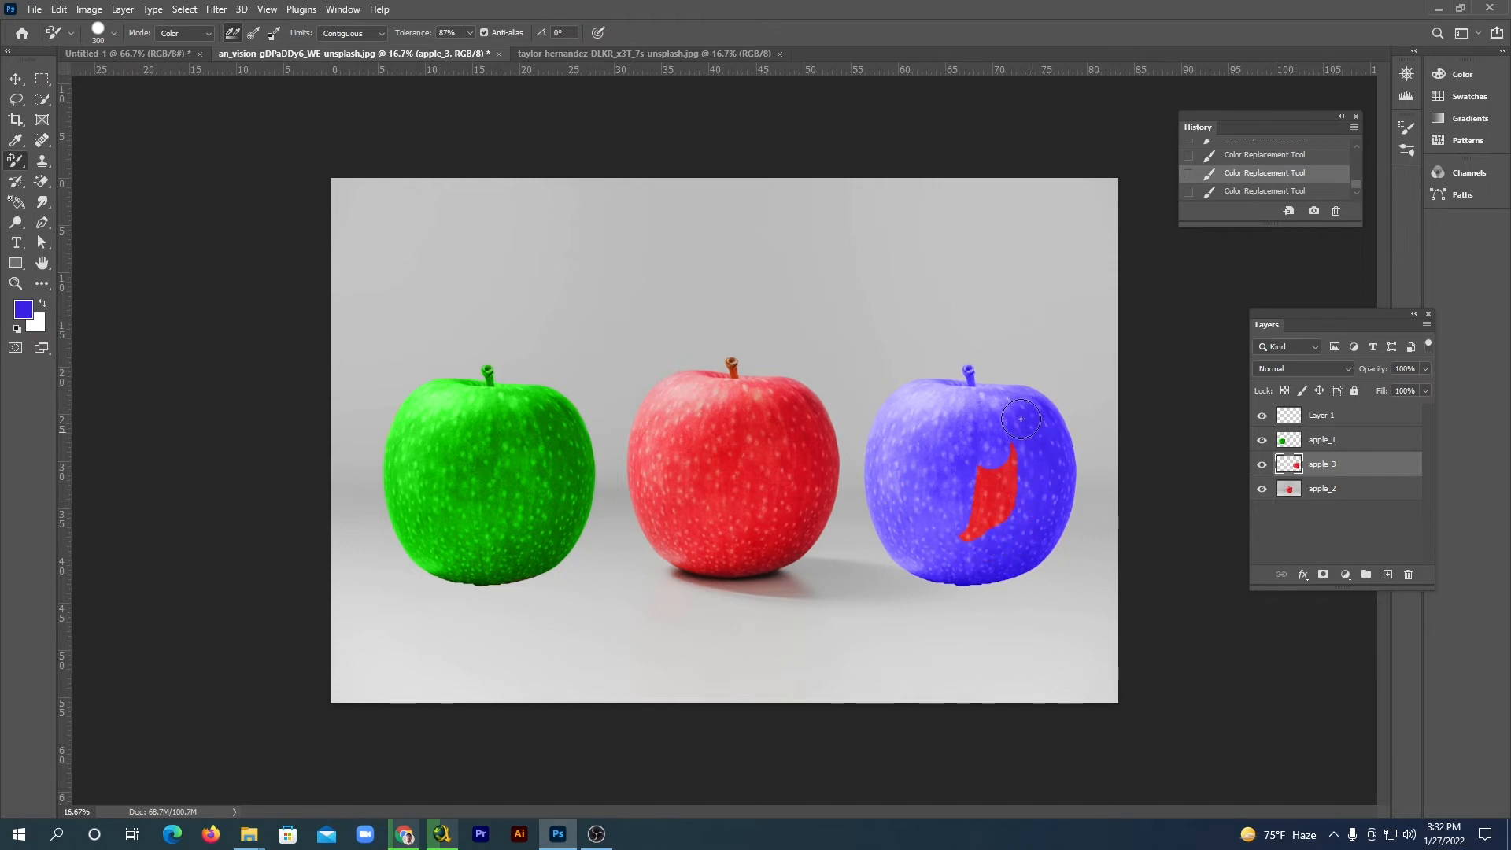
{"action": "left_click_drag", "start_coordinate": [1021, 419], "coordinate": [976, 529]}
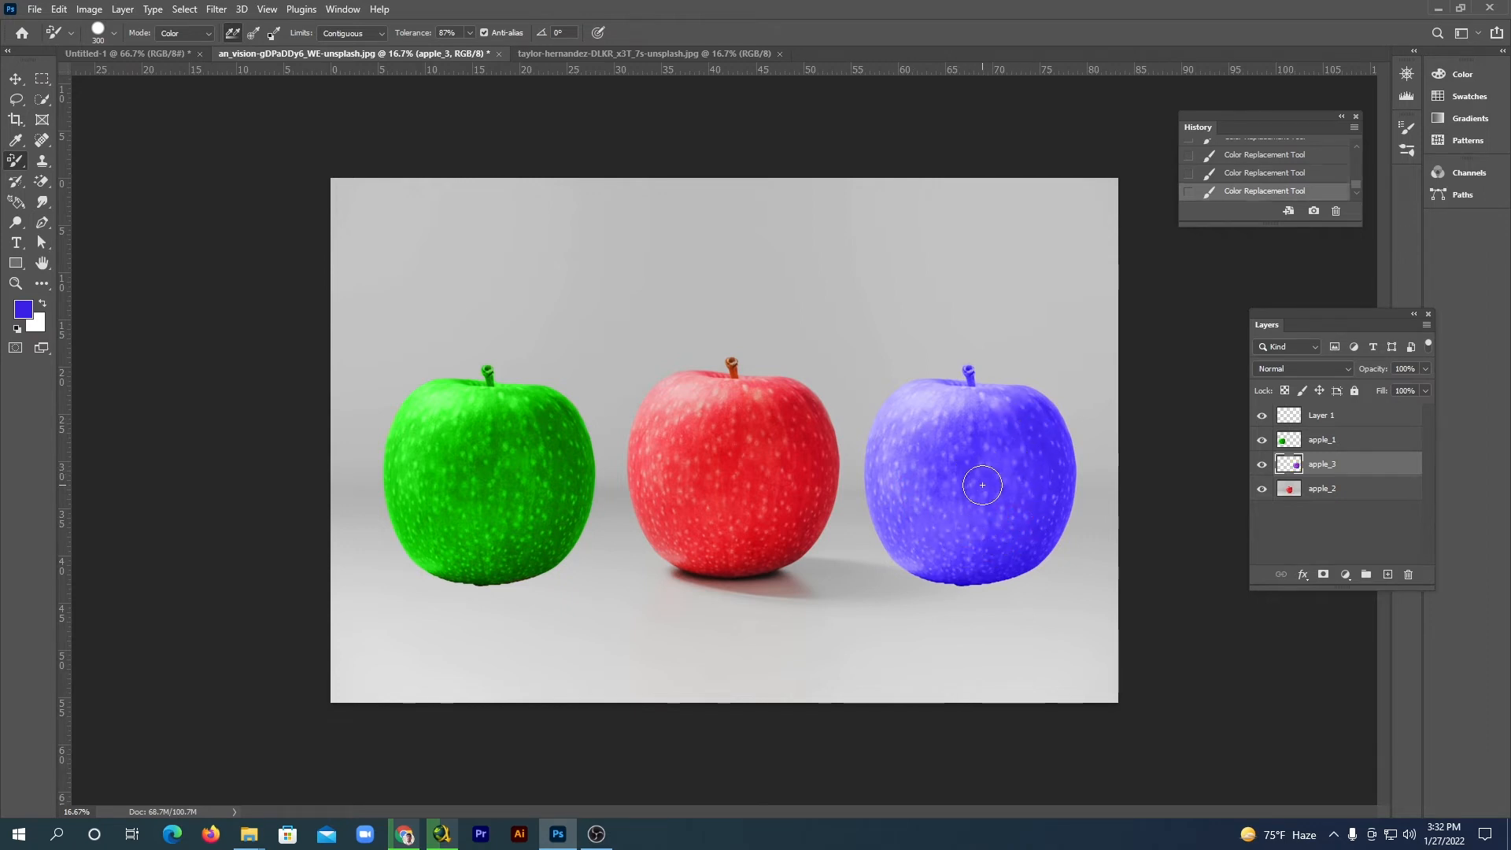
Lower the fill of the right apple's layer to soften its blue color.
{"action": "left_click", "coordinate": [1424, 389]}
{"action": "left_click_drag", "start_coordinate": [1417, 408], "coordinate": [1407, 409]}
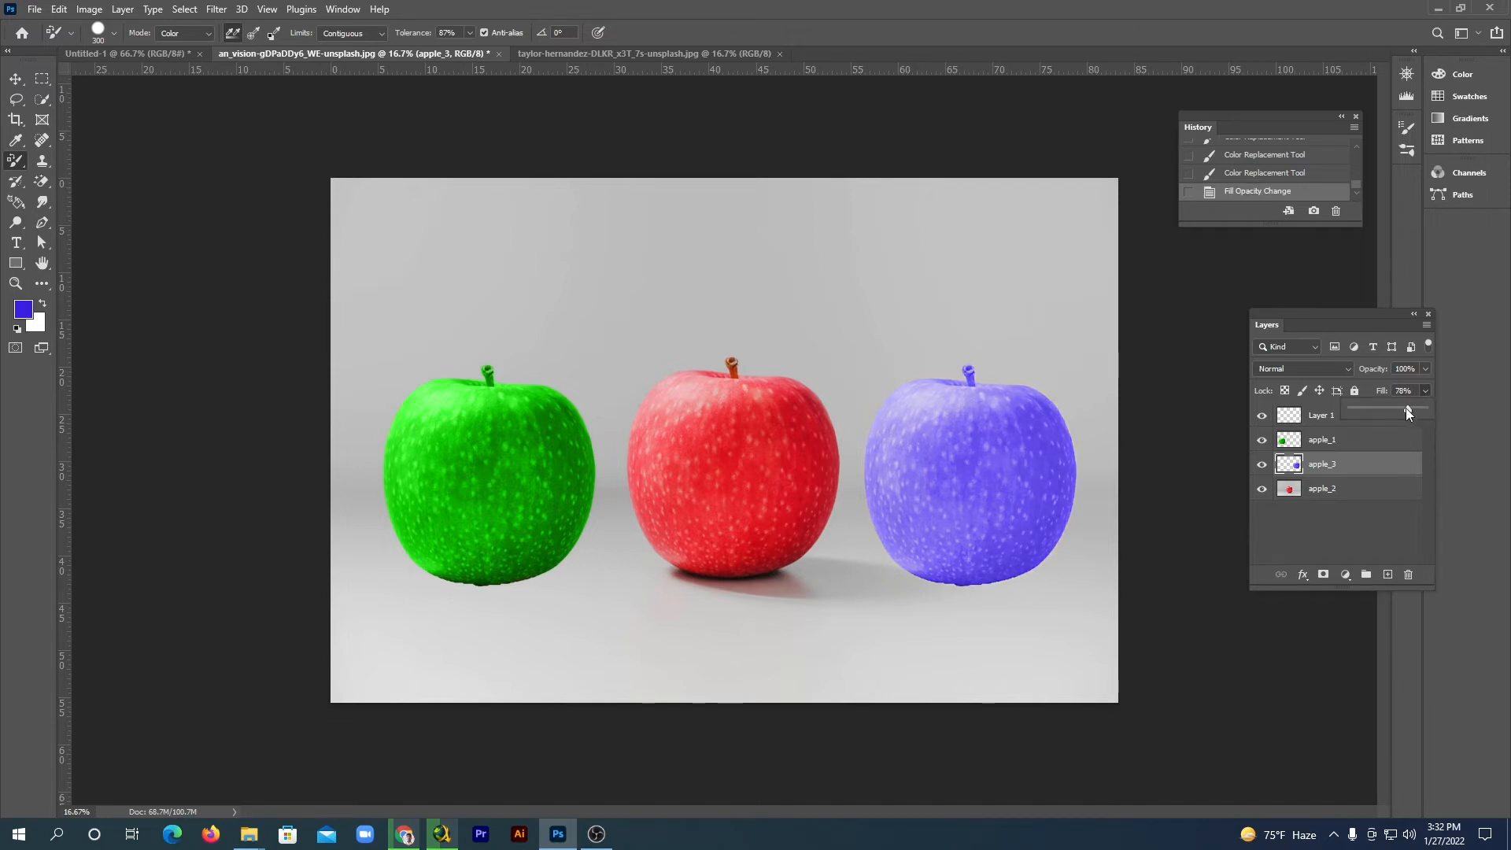
{"action": "left_click", "coordinate": [1400, 408]}
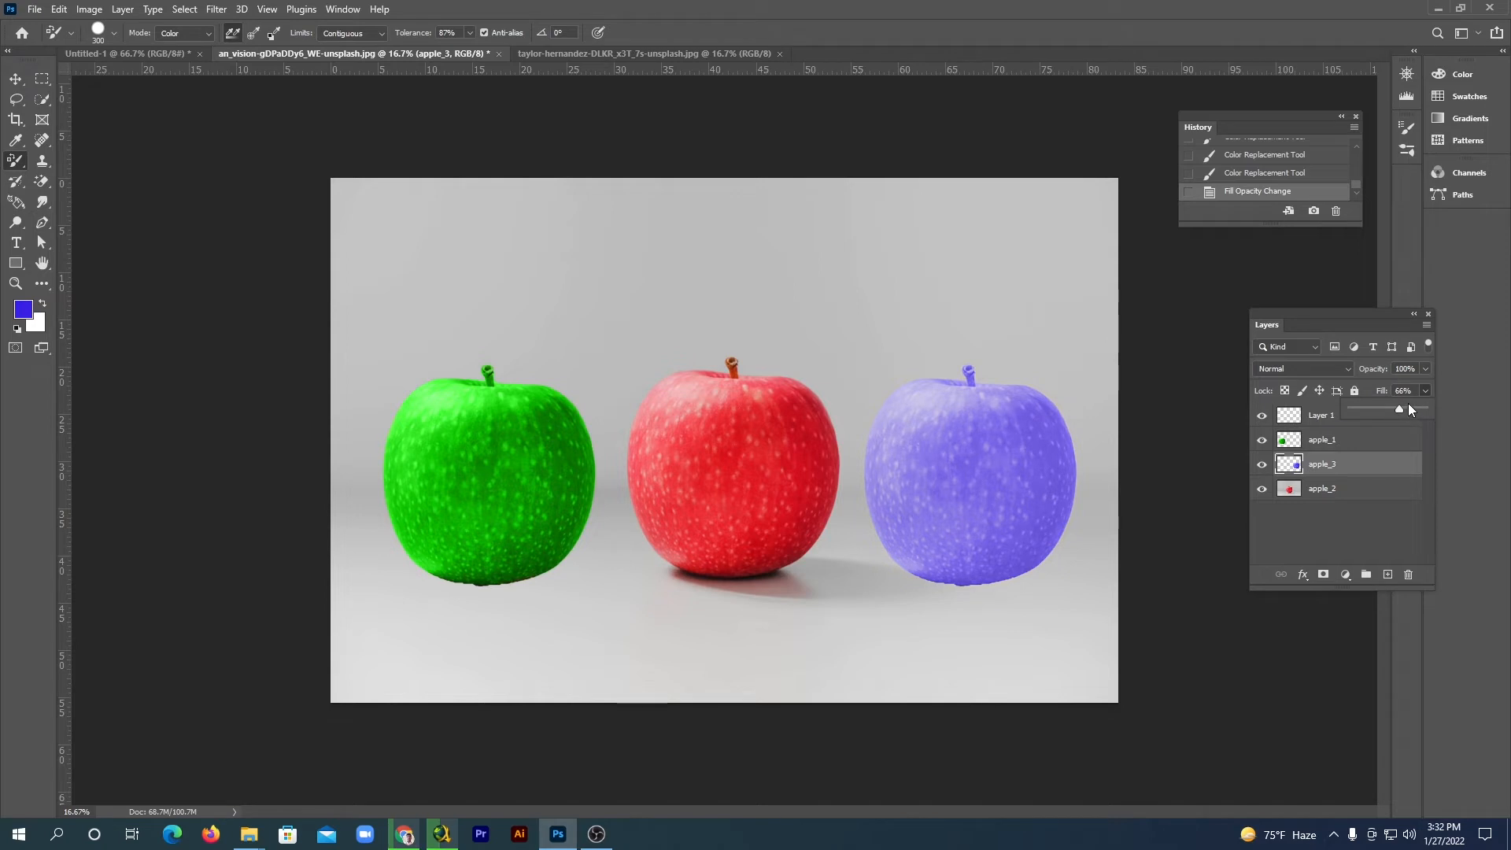
{"action": "left_click", "coordinate": [1404, 407]}
{"action": "left_click", "coordinate": [1369, 324]}
Select the left apple's layer and lower its fill to 76%.
{"action": "left_click", "coordinate": [15, 79]}
{"action": "left_click", "coordinate": [457, 463]}
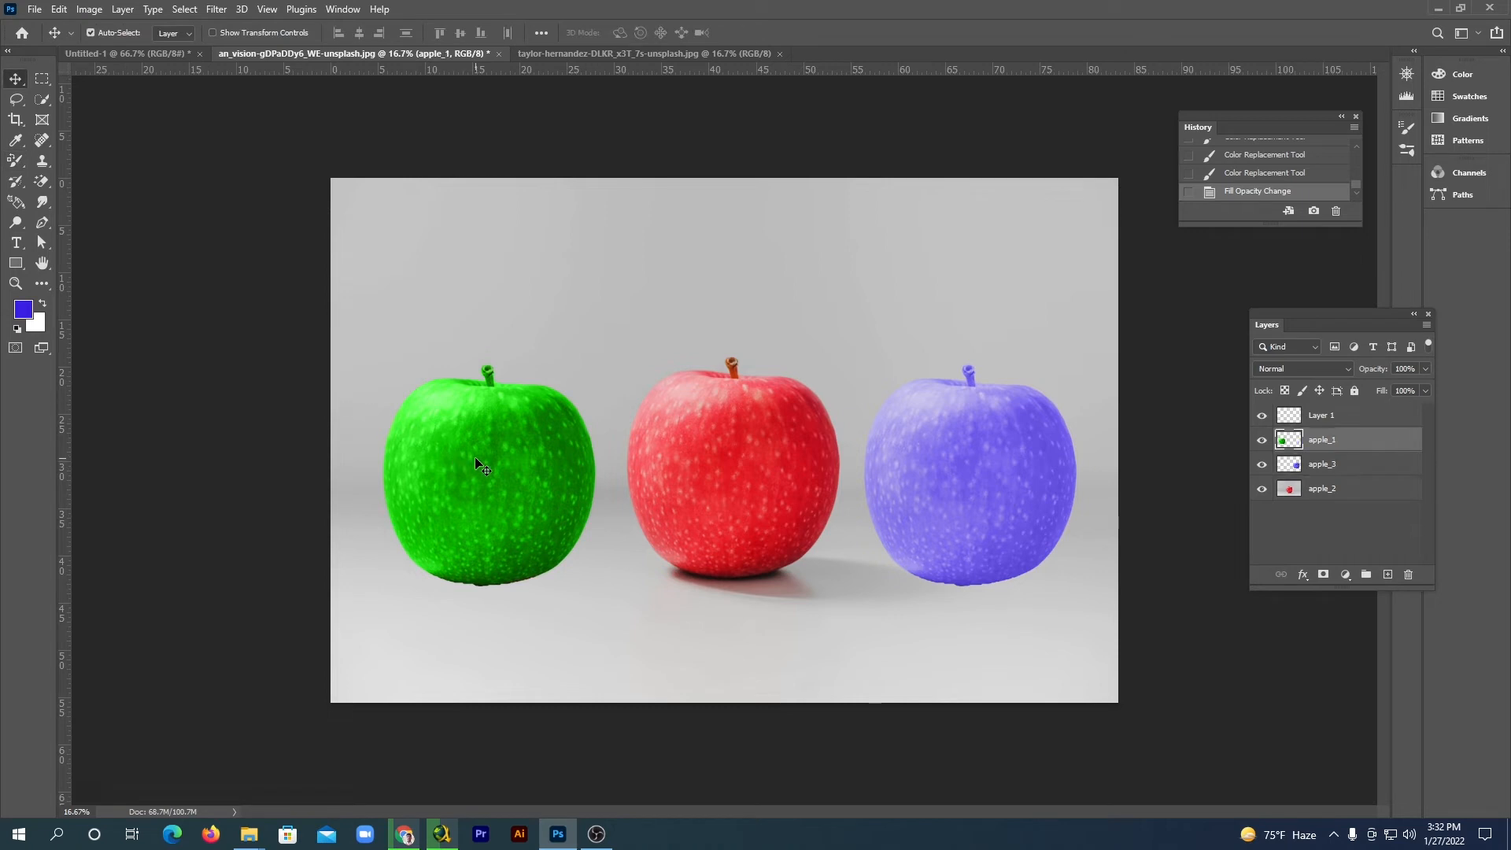
{"action": "left_click", "coordinate": [1402, 409]}
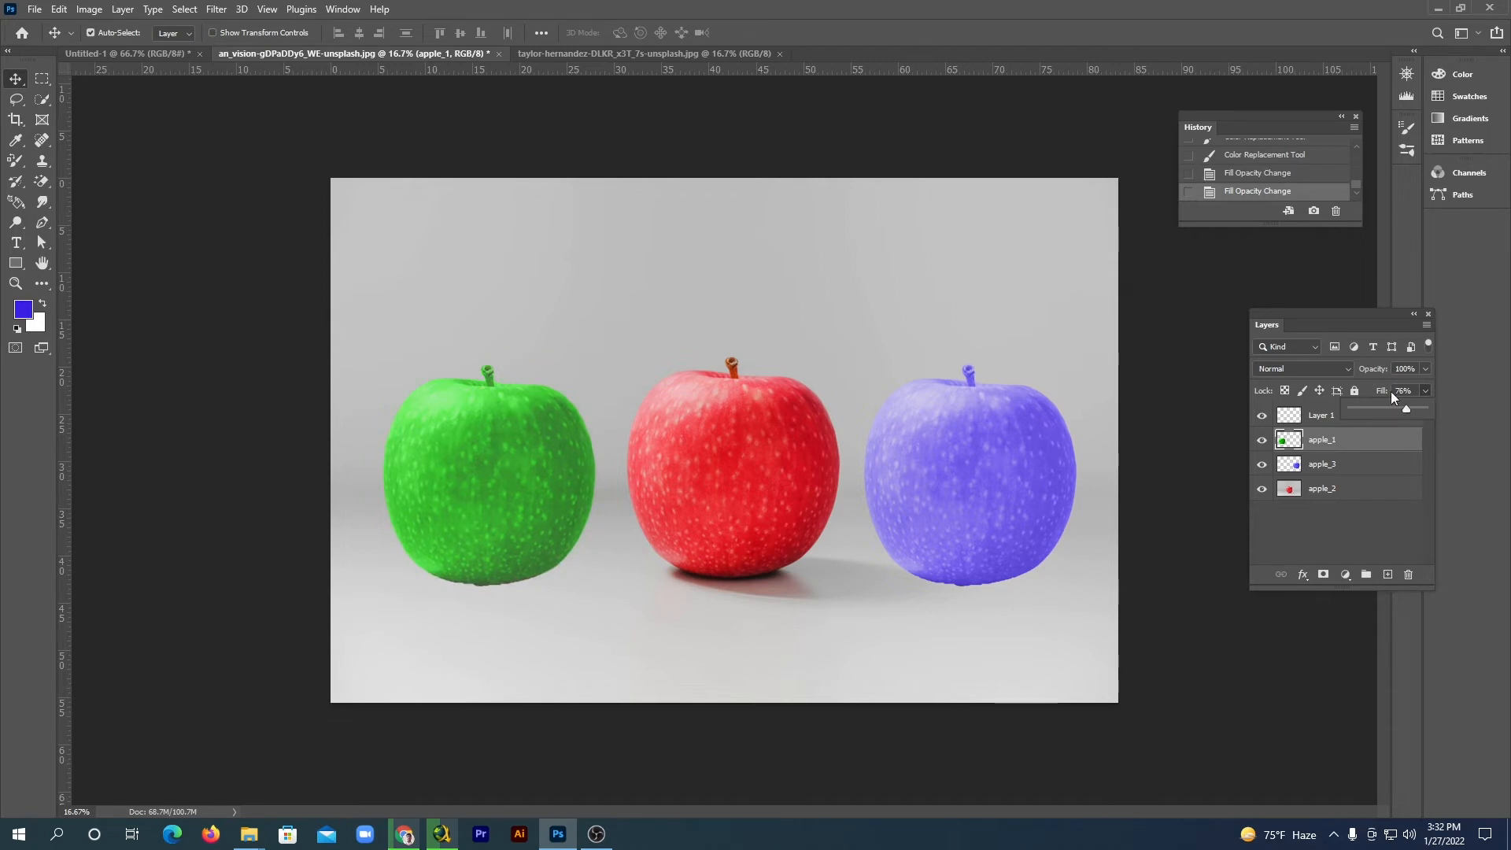
{"action": "left_click", "coordinate": [1362, 315]}
Choose the Mixer Brush tool and switch to the woman's portrait photo, viewing the face at 33.3%.
{"action": "left_click", "coordinate": [16, 163]}
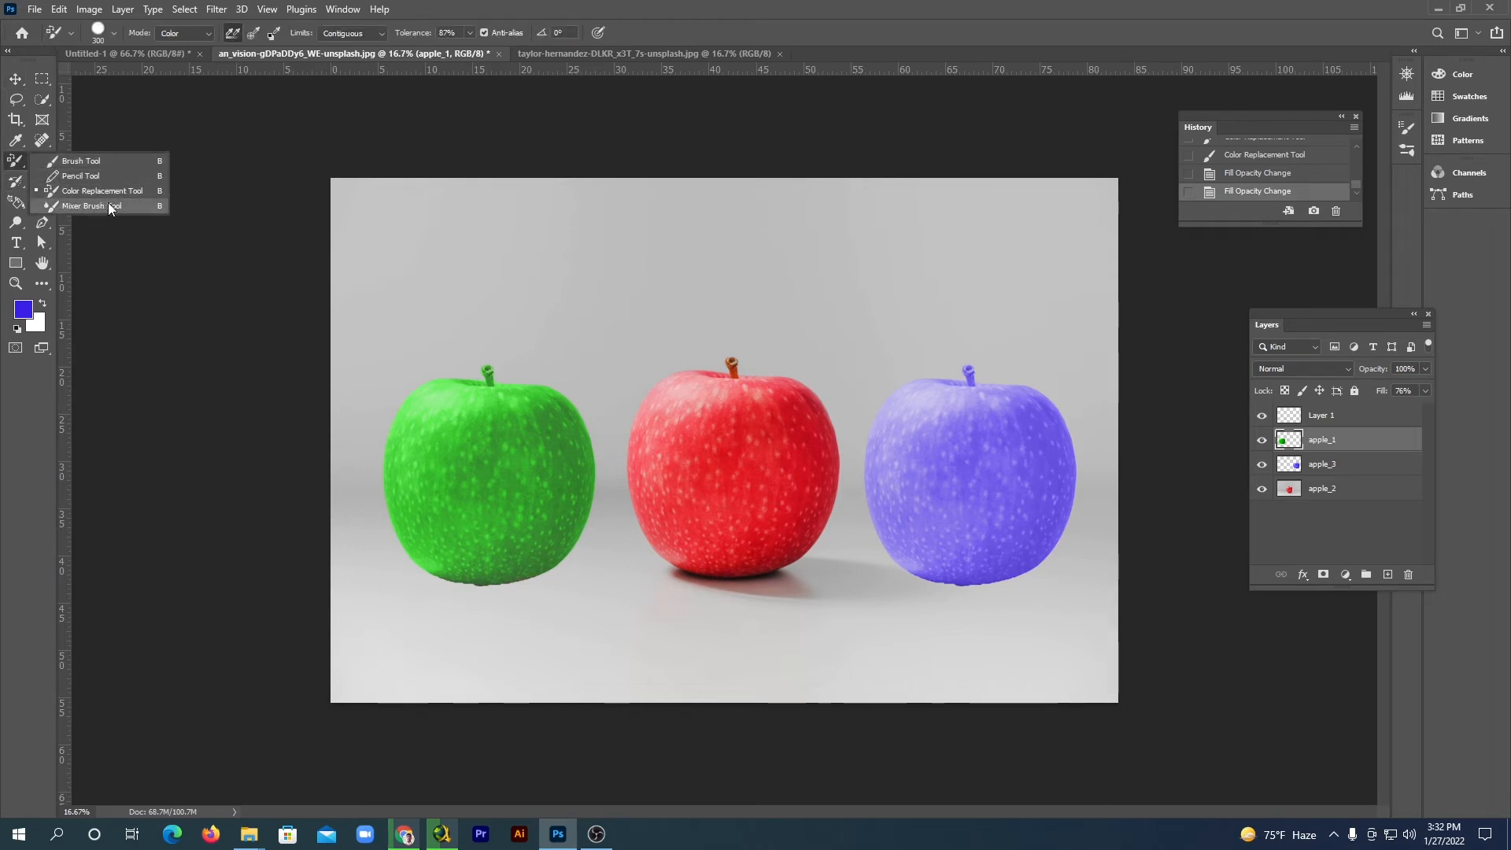
{"action": "left_click", "coordinate": [109, 203]}
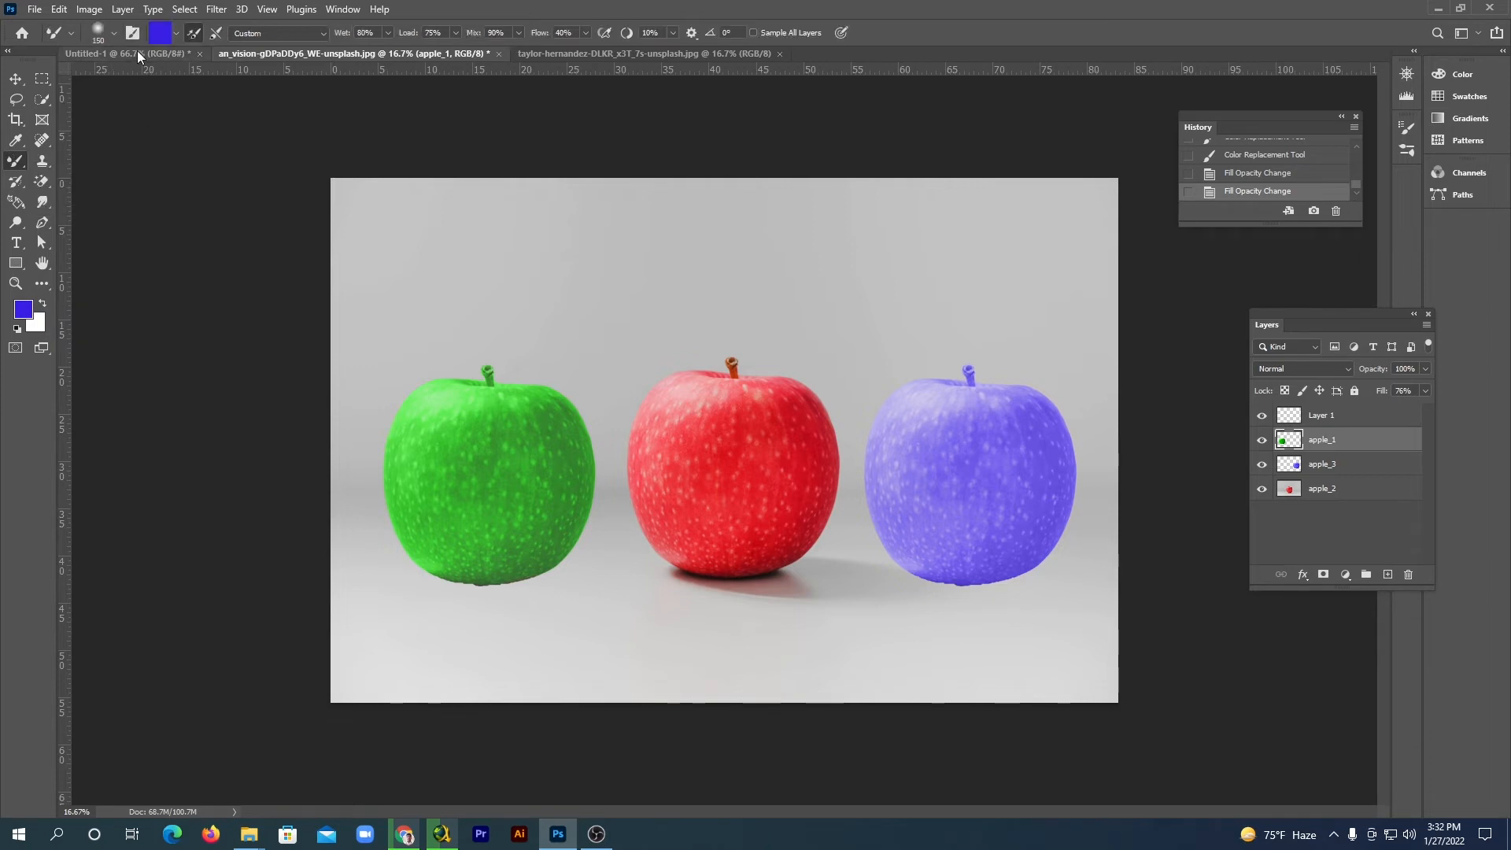
{"action": "left_click", "coordinate": [559, 54]}
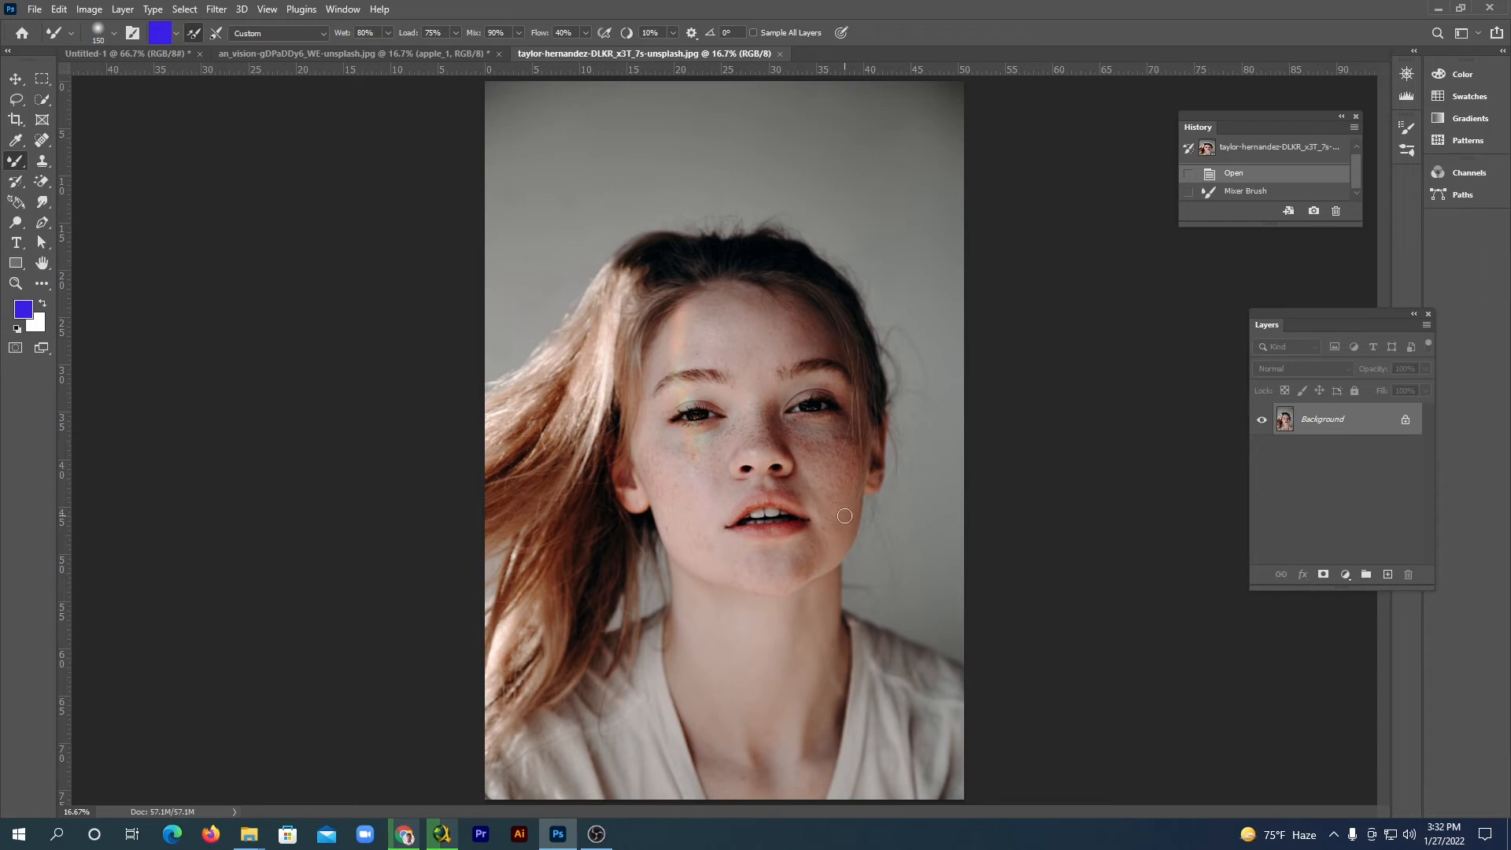
{"action": "key", "text": "ctrl+plus"}
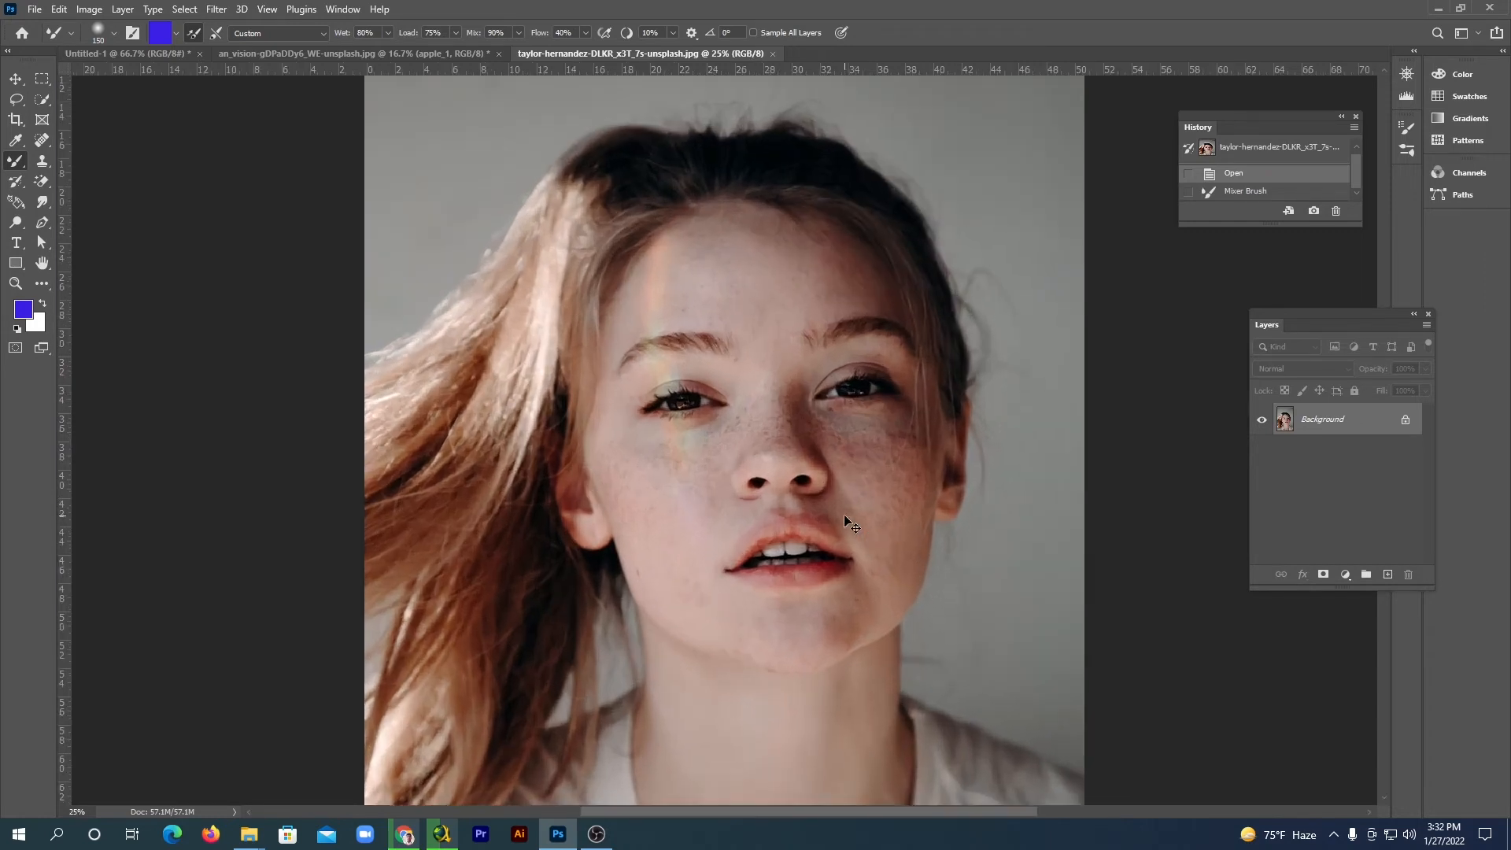
{"action": "key", "text": "ctrl+plus"}
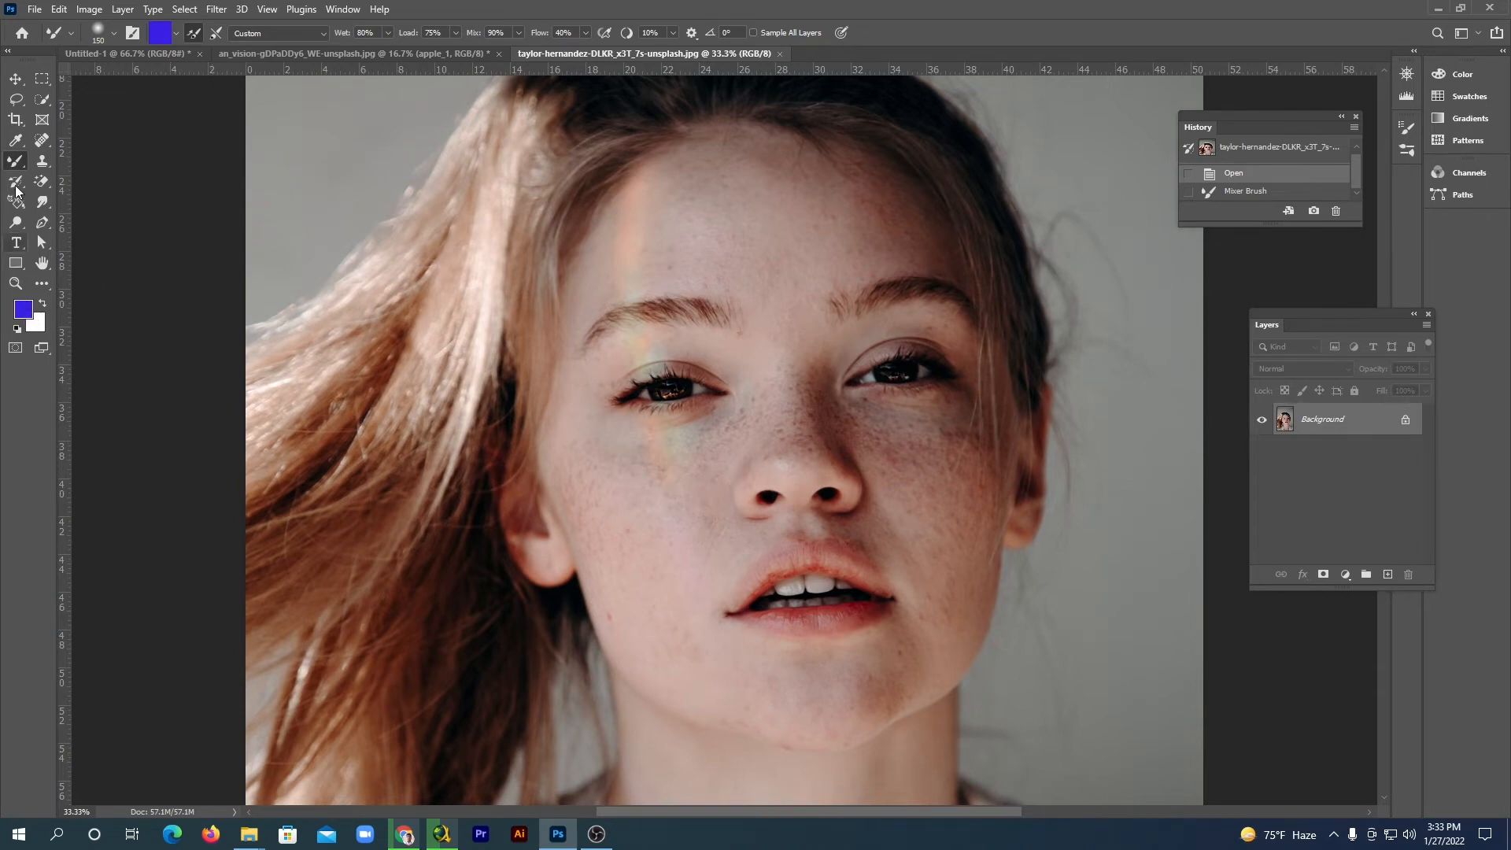
Sample the skin tone from the left cheek with the Eyedropper and adjust the foreground color to a slightly brighter pink.
{"action": "left_click", "coordinate": [30, 144]}
{"action": "left_click", "coordinate": [86, 143]}
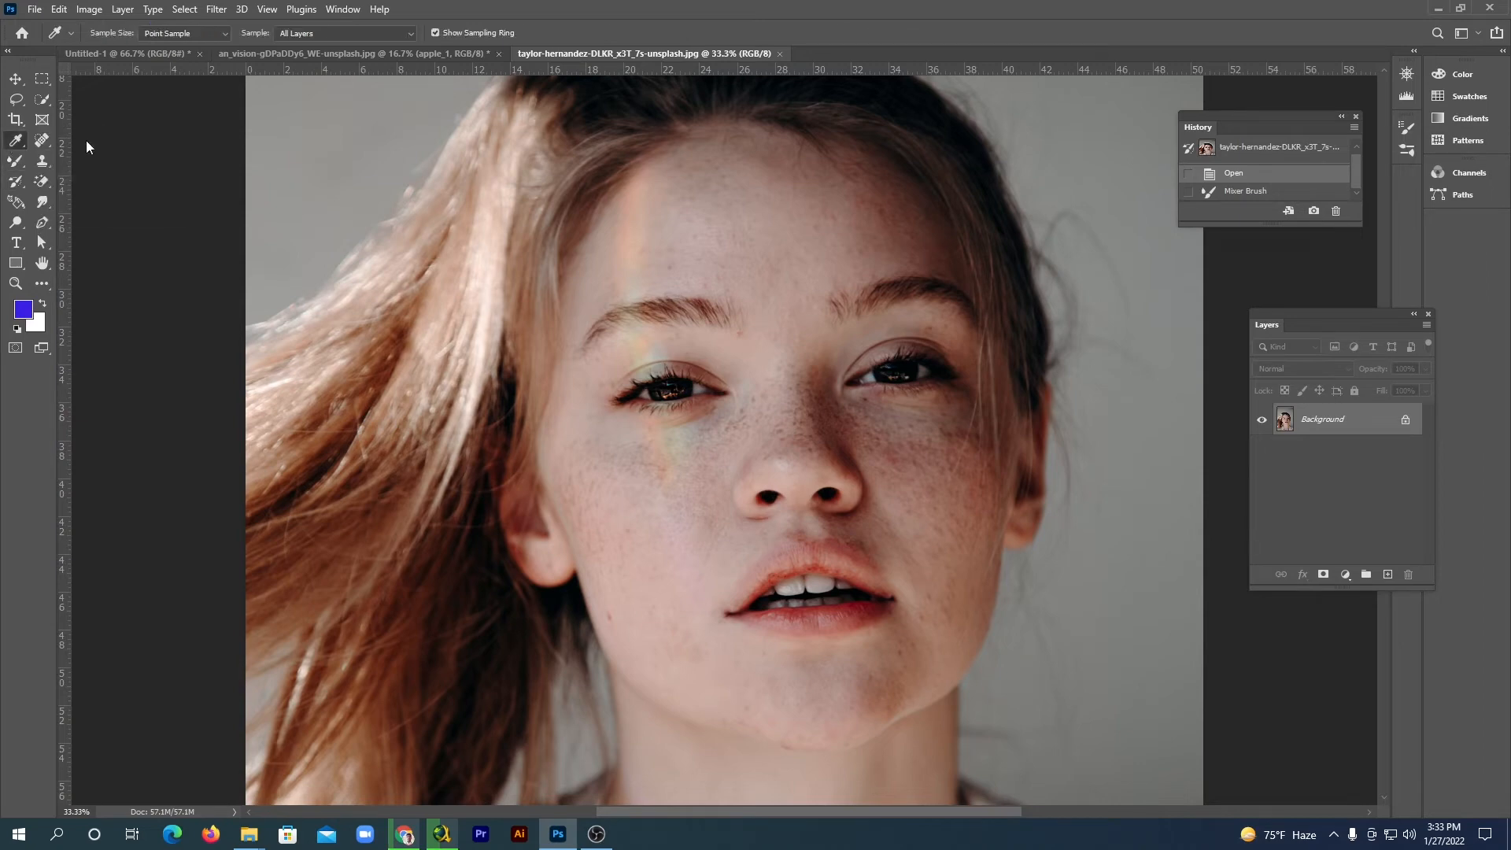
{"action": "left_click", "coordinate": [685, 550]}
{"action": "left_click", "coordinate": [24, 310]}
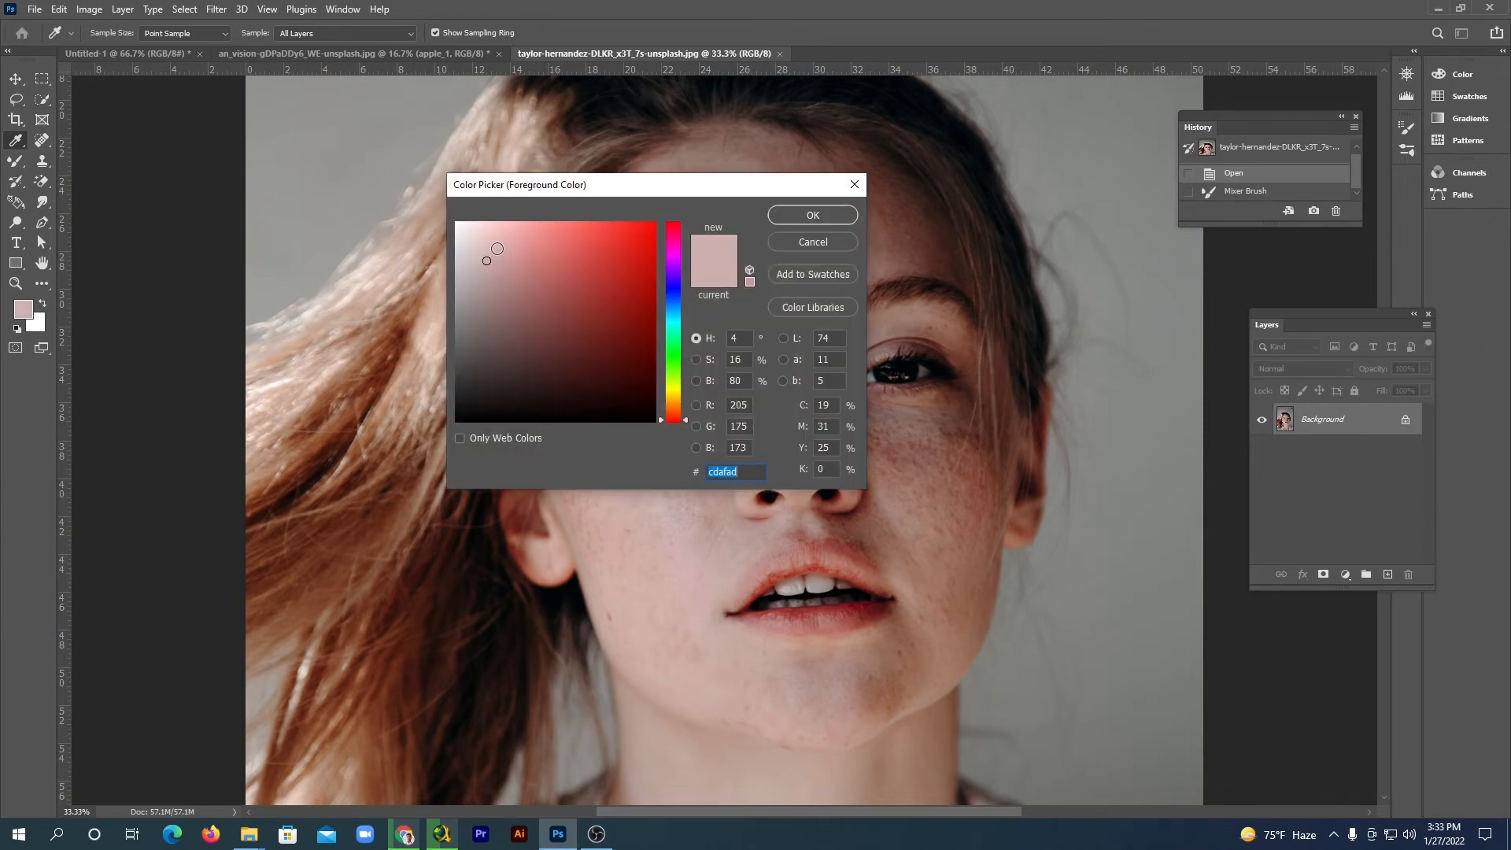
{"action": "left_click", "coordinate": [498, 248]}
{"action": "left_click", "coordinate": [795, 214]}
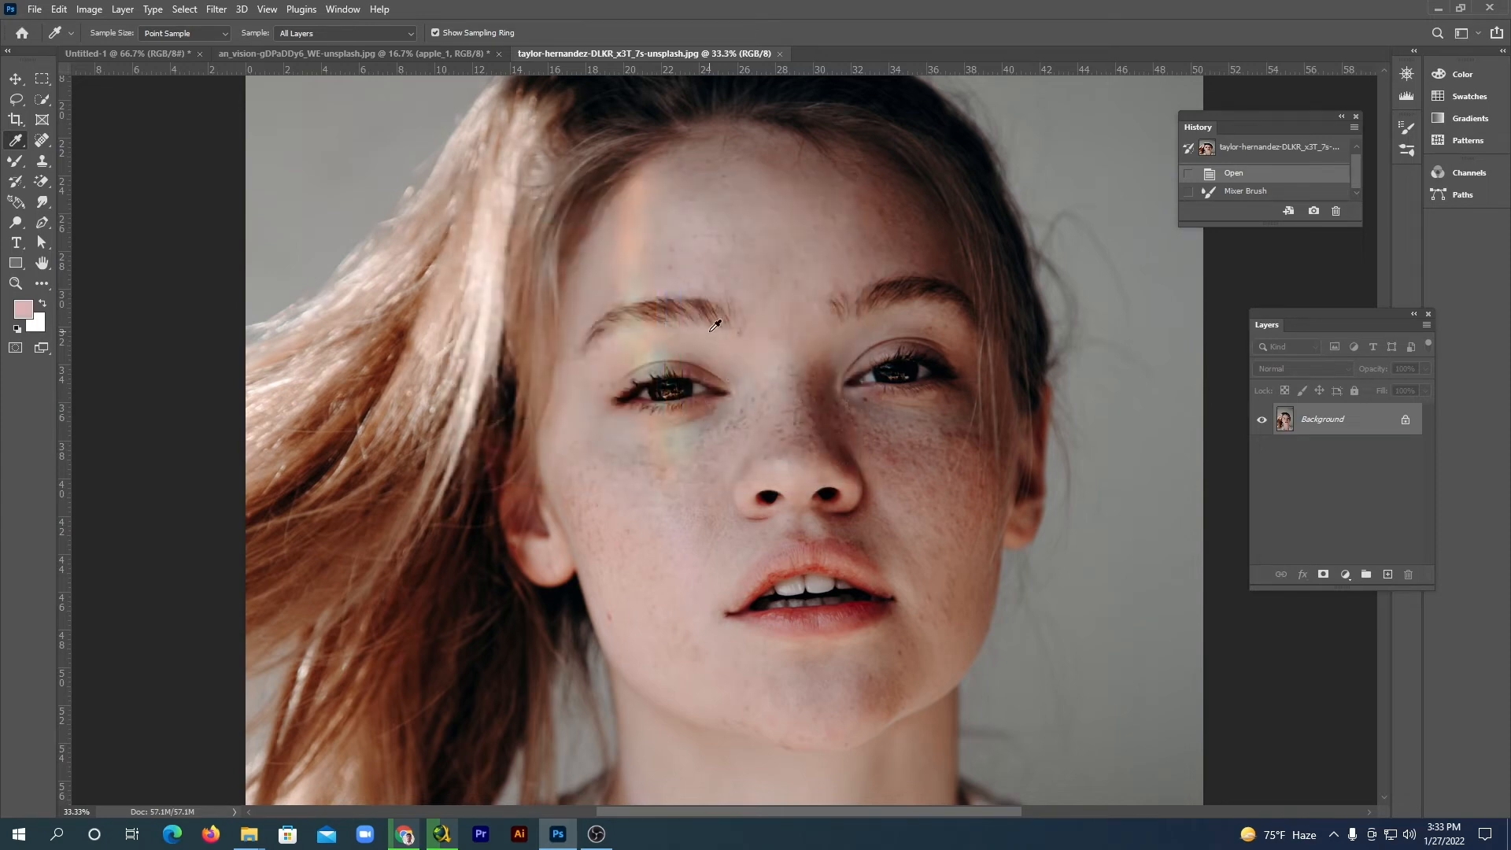
Return to the Mixer Brush tool, keep its Custom blending preset, and set the flow to 80%.
{"action": "right_click", "coordinate": [16, 145]}
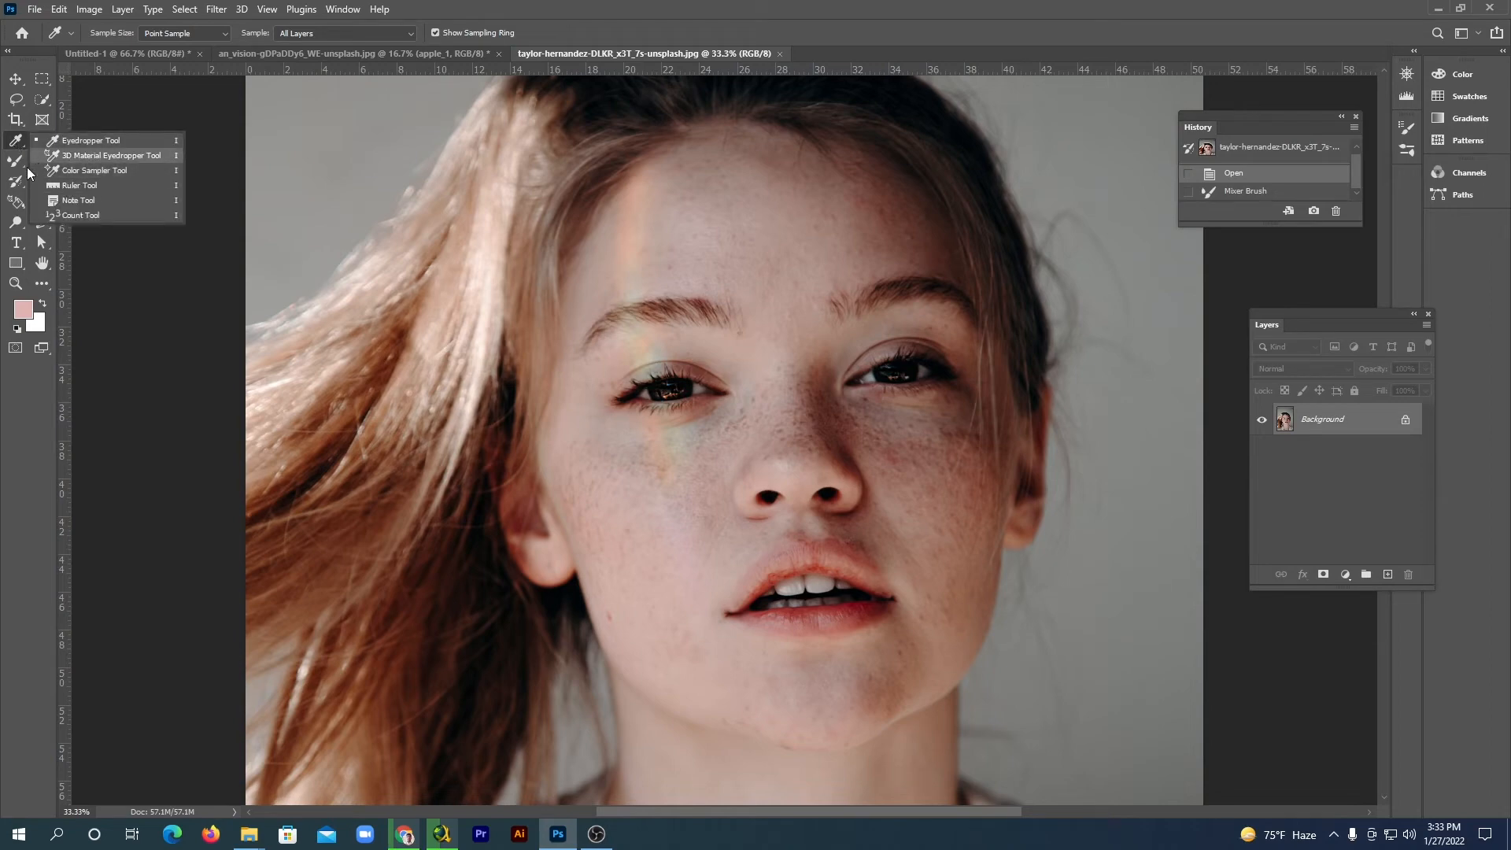
{"action": "left_click", "coordinate": [17, 162]}
{"action": "right_click", "coordinate": [17, 163]}
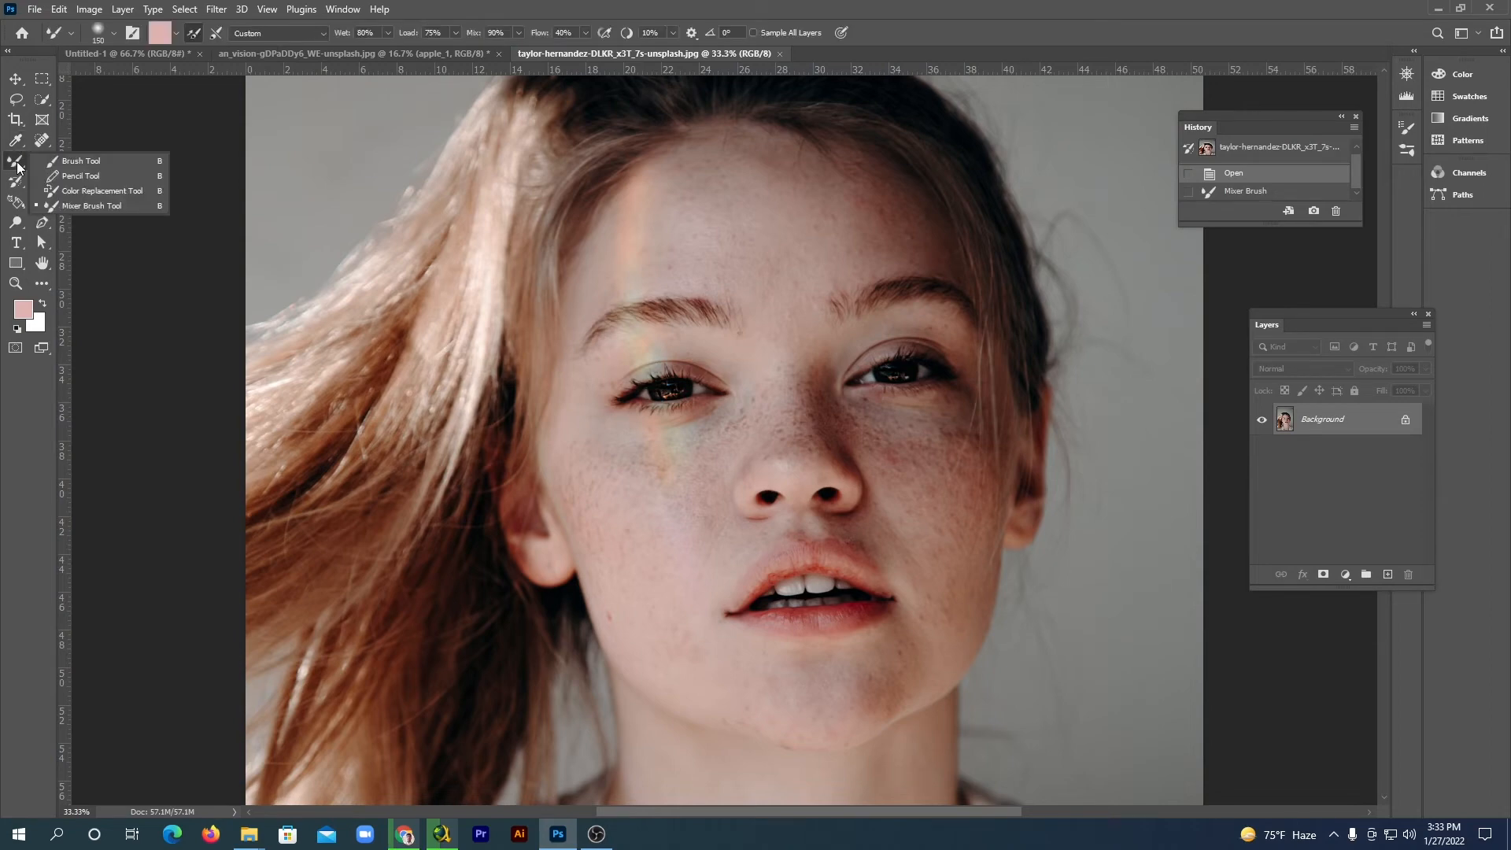
{"action": "left_click", "coordinate": [102, 205]}
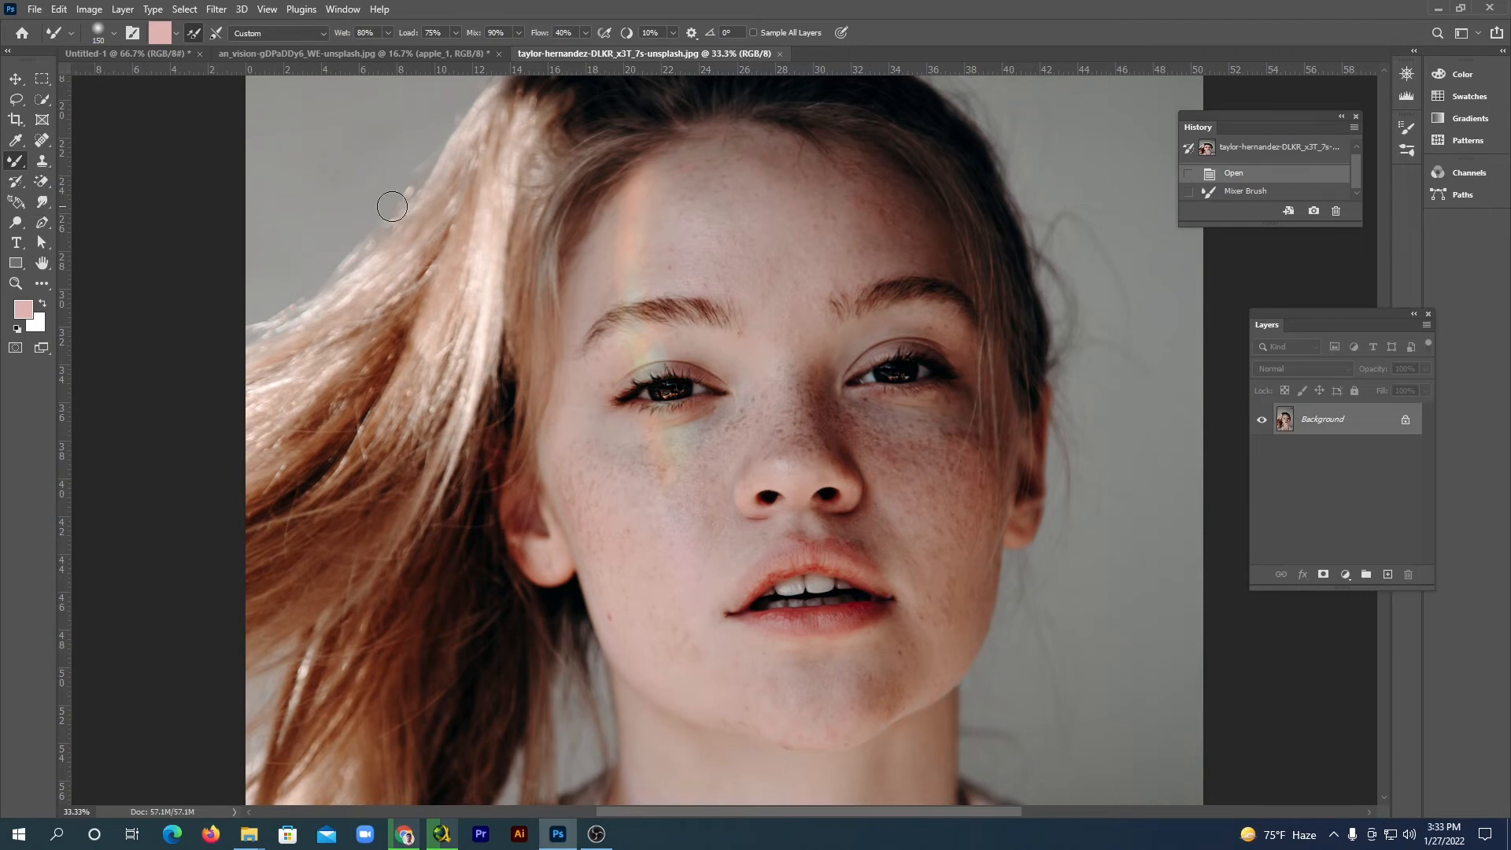
{"action": "left_click", "coordinate": [319, 35]}
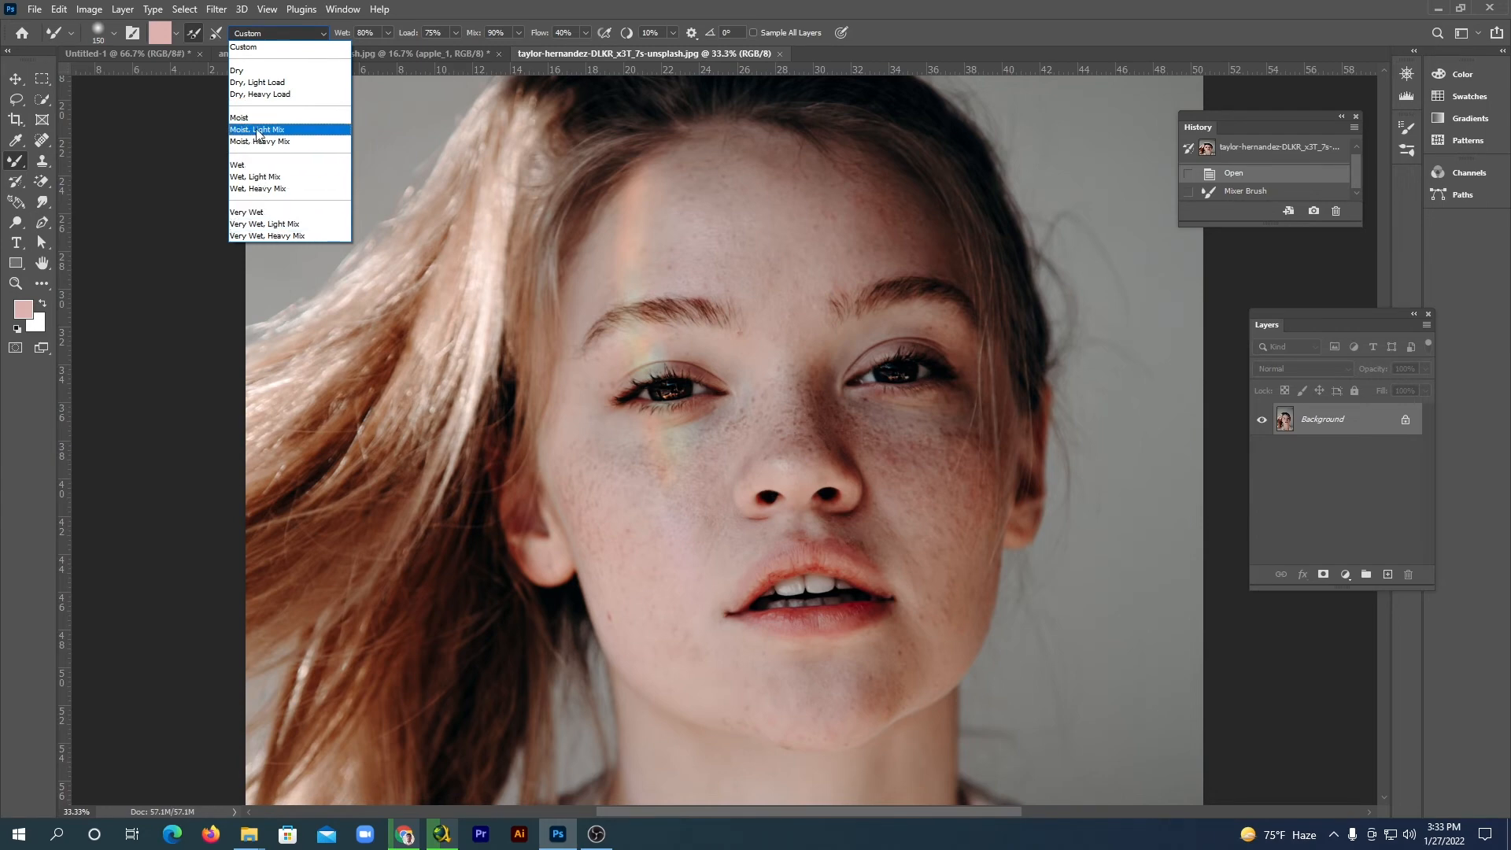
{"action": "left_click", "coordinate": [295, 47]}
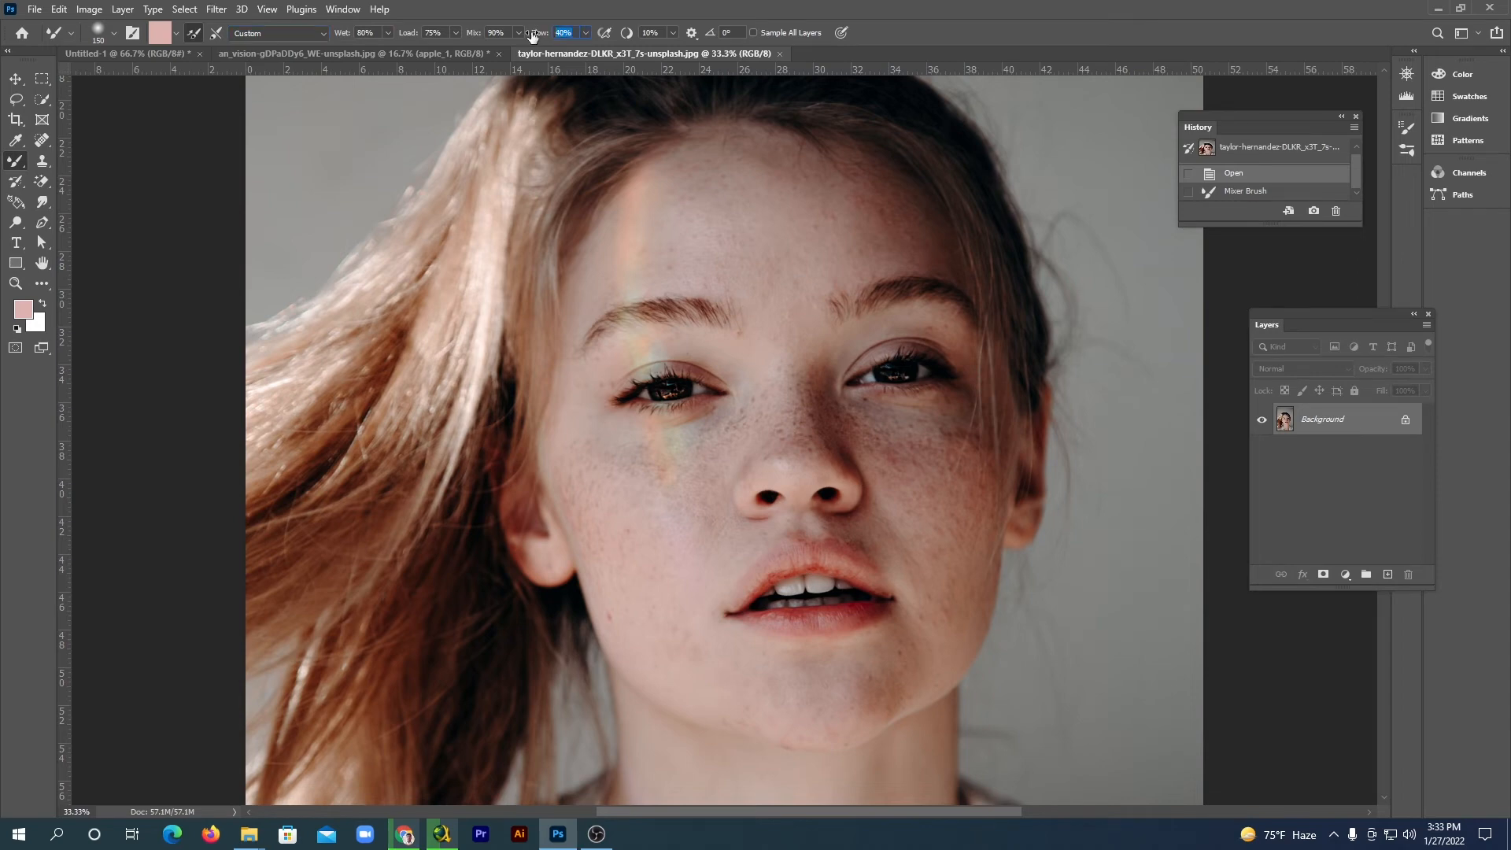
{"action": "type", "text": "80"}
{"action": "key", "text": "Return"}
Blend the freckled skin on the left cheek with the Mixer Brush, and undo the trial stroke on the right cheek.
{"action": "mouse_move", "coordinate": [665, 511]}
{"action": "left_mouse_down"}
{"action": "mouse_move", "coordinate": [674, 544]}
{"action": "mouse_move", "coordinate": [640, 478]}
{"action": "mouse_move", "coordinate": [662, 572]}
{"action": "mouse_move", "coordinate": [687, 544]}
{"action": "mouse_move", "coordinate": [696, 472]}
{"action": "mouse_move", "coordinate": [608, 463]}
{"action": "mouse_move", "coordinate": [676, 457]}
{"action": "mouse_move", "coordinate": [616, 473]}
{"action": "mouse_move", "coordinate": [625, 552]}
{"action": "mouse_move", "coordinate": [588, 491]}
{"action": "mouse_move", "coordinate": [585, 448]}
{"action": "mouse_move", "coordinate": [589, 529]}
{"action": "mouse_move", "coordinate": [638, 579]}
{"action": "mouse_move", "coordinate": [638, 553]}
{"action": "mouse_move", "coordinate": [664, 608]}
{"action": "mouse_move", "coordinate": [701, 544]}
{"action": "mouse_move", "coordinate": [697, 450]}
{"action": "mouse_move", "coordinate": [736, 426]}
{"action": "mouse_move", "coordinate": [720, 463]}
{"action": "mouse_move", "coordinate": [683, 466]}
{"action": "mouse_move", "coordinate": [667, 511]}
{"action": "mouse_move", "coordinate": [689, 588]}
{"action": "mouse_move", "coordinate": [725, 536]}
{"action": "mouse_move", "coordinate": [708, 465]}
{"action": "left_mouse_up"}
{"action": "mouse_move", "coordinate": [943, 558]}
{"action": "left_mouse_down"}
{"action": "mouse_move", "coordinate": [899, 473]}
{"action": "mouse_move", "coordinate": [935, 552]}
{"action": "mouse_move", "coordinate": [921, 464]}
{"action": "mouse_move", "coordinate": [947, 500]}
{"action": "mouse_move", "coordinate": [939, 526]}
{"action": "mouse_move", "coordinate": [964, 510]}
{"action": "mouse_move", "coordinate": [938, 539]}
{"action": "mouse_move", "coordinate": [922, 499]}
{"action": "left_mouse_up"}
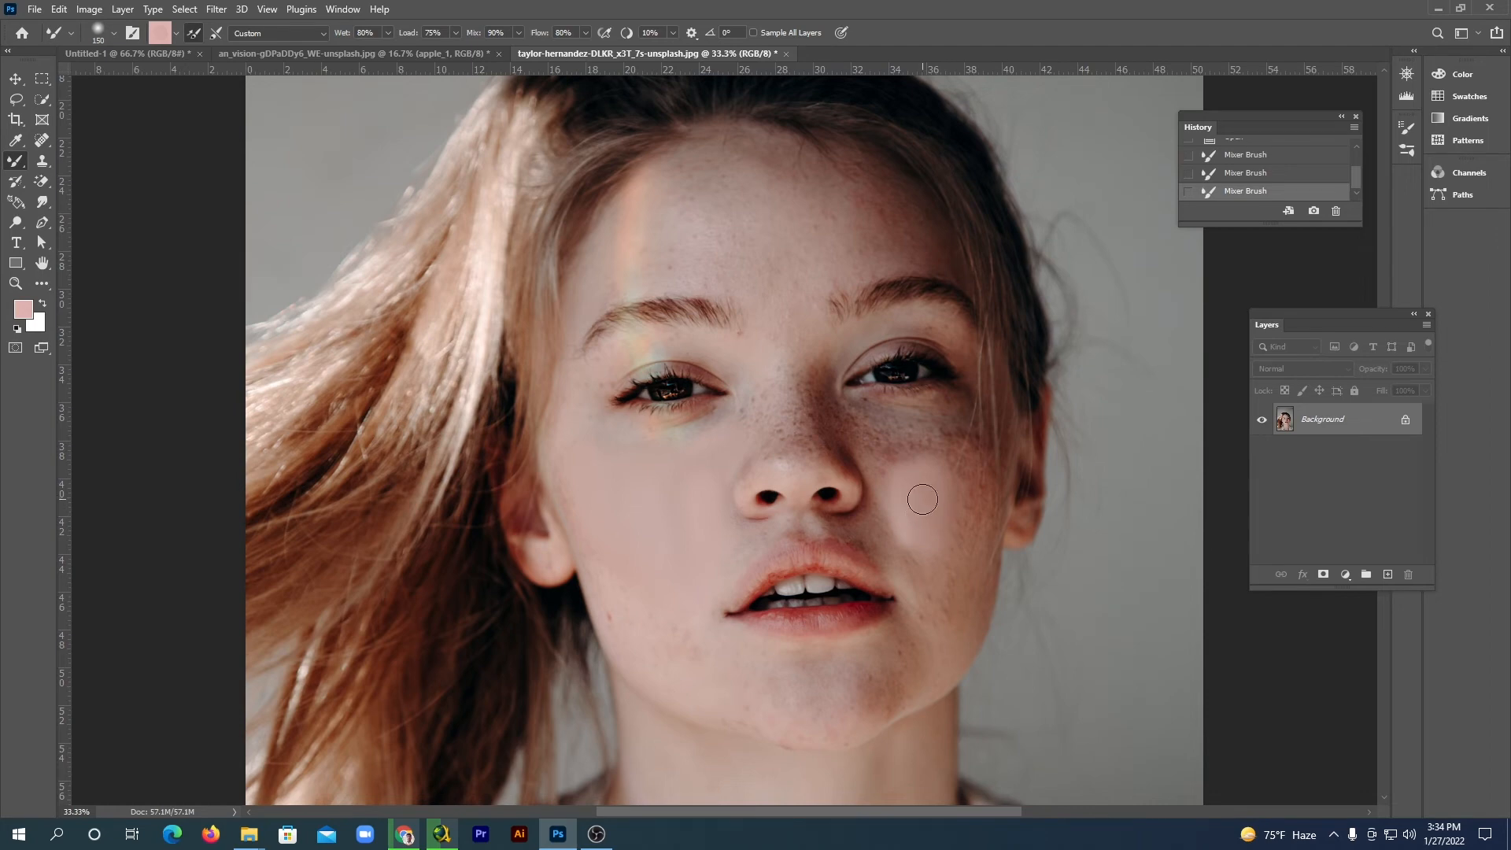
{"action": "key", "text": "ctrl+z"}
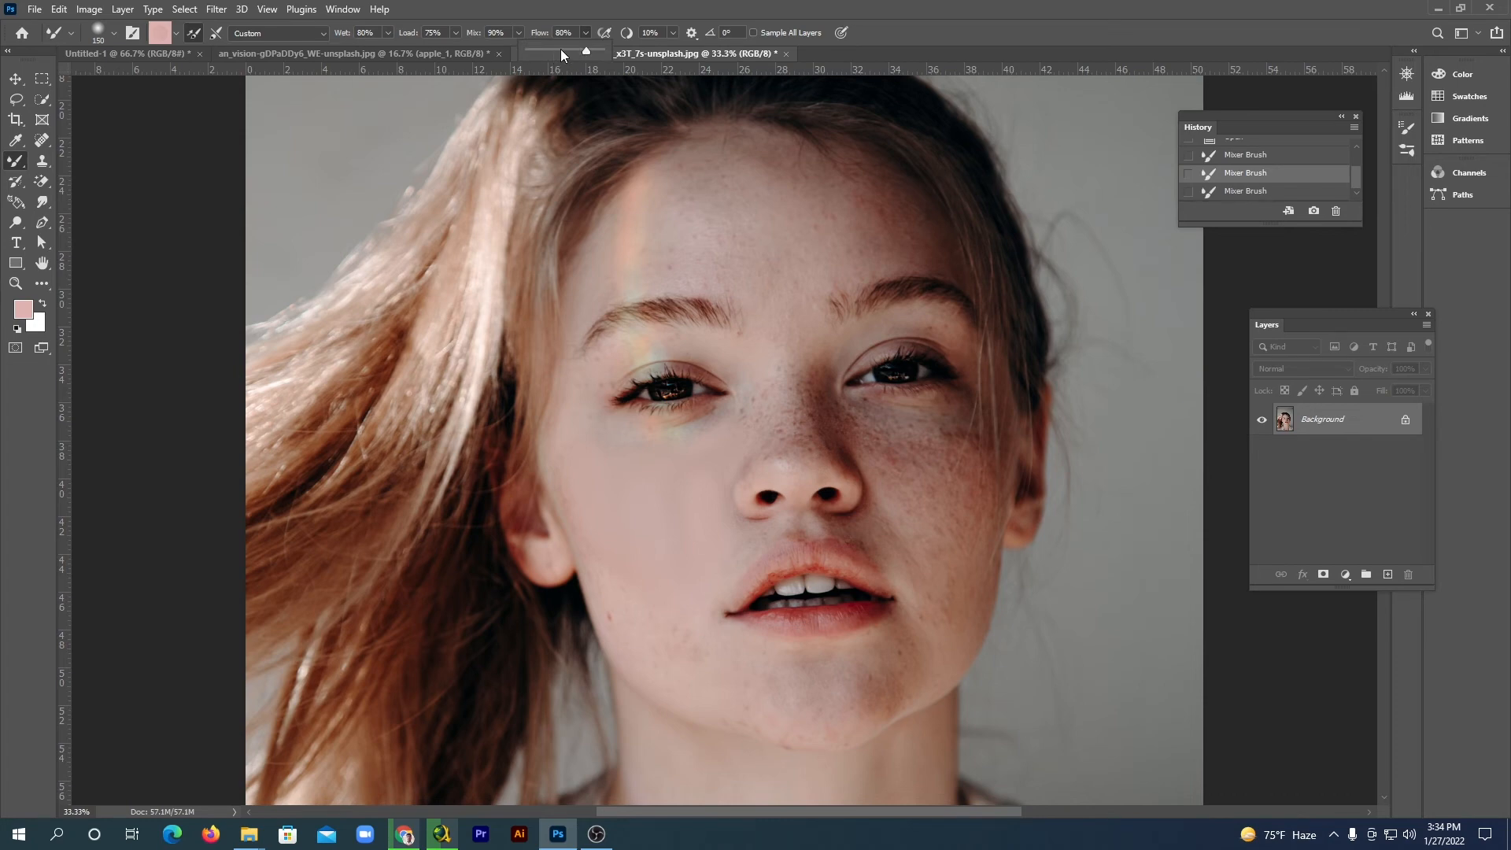
Set the Mixer Brush flow to 36% and smooth the freckled skin on the right cheek.
{"action": "left_click_drag", "start_coordinate": [553, 54], "coordinate": [548, 50]}
{"action": "mouse_move", "coordinate": [884, 441]}
{"action": "left_mouse_down"}
{"action": "mouse_move", "coordinate": [914, 474]}
{"action": "mouse_move", "coordinate": [899, 505]}
{"action": "left_mouse_up"}
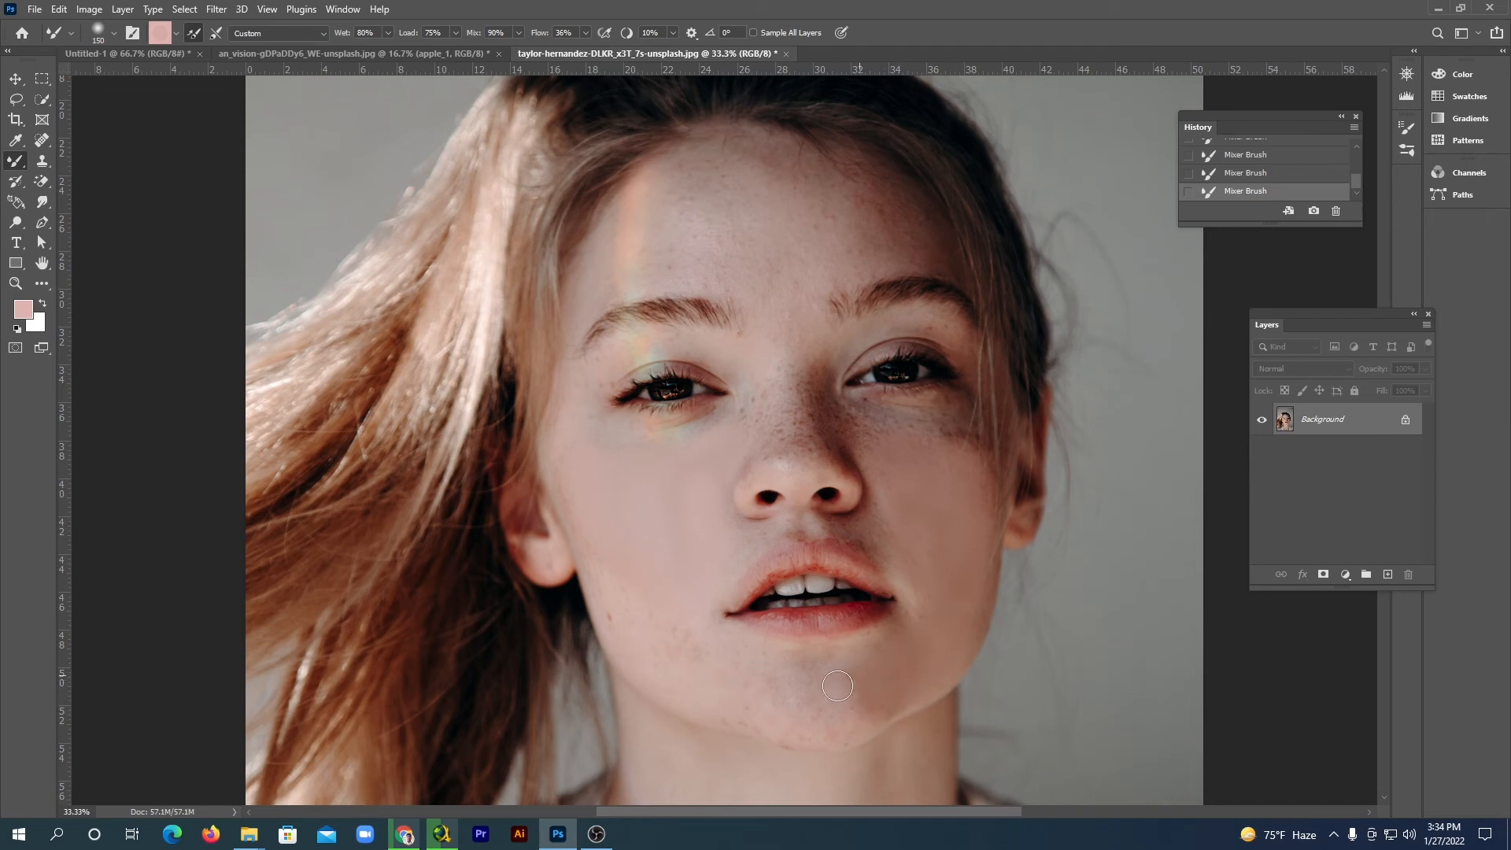
Try blending the skin below the left corner of the mouth at 36% flow, and undo the stroke.
{"action": "left_click_drag", "start_coordinate": [661, 637], "coordinate": [691, 644]}
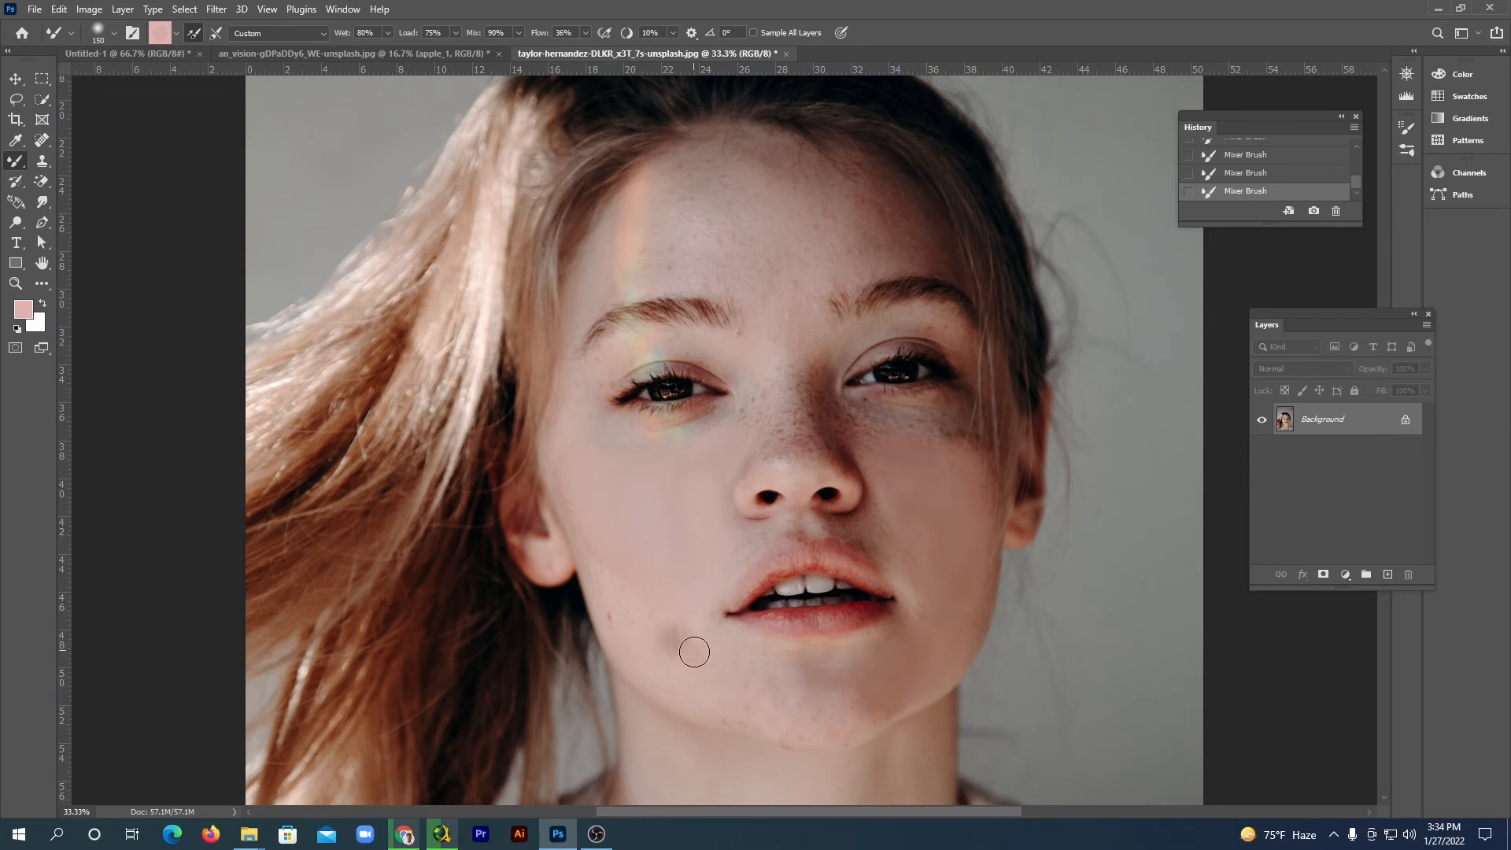
{"action": "left_click_drag", "start_coordinate": [693, 651], "coordinate": [669, 634]}
{"action": "key", "text": "ctrl+z"}
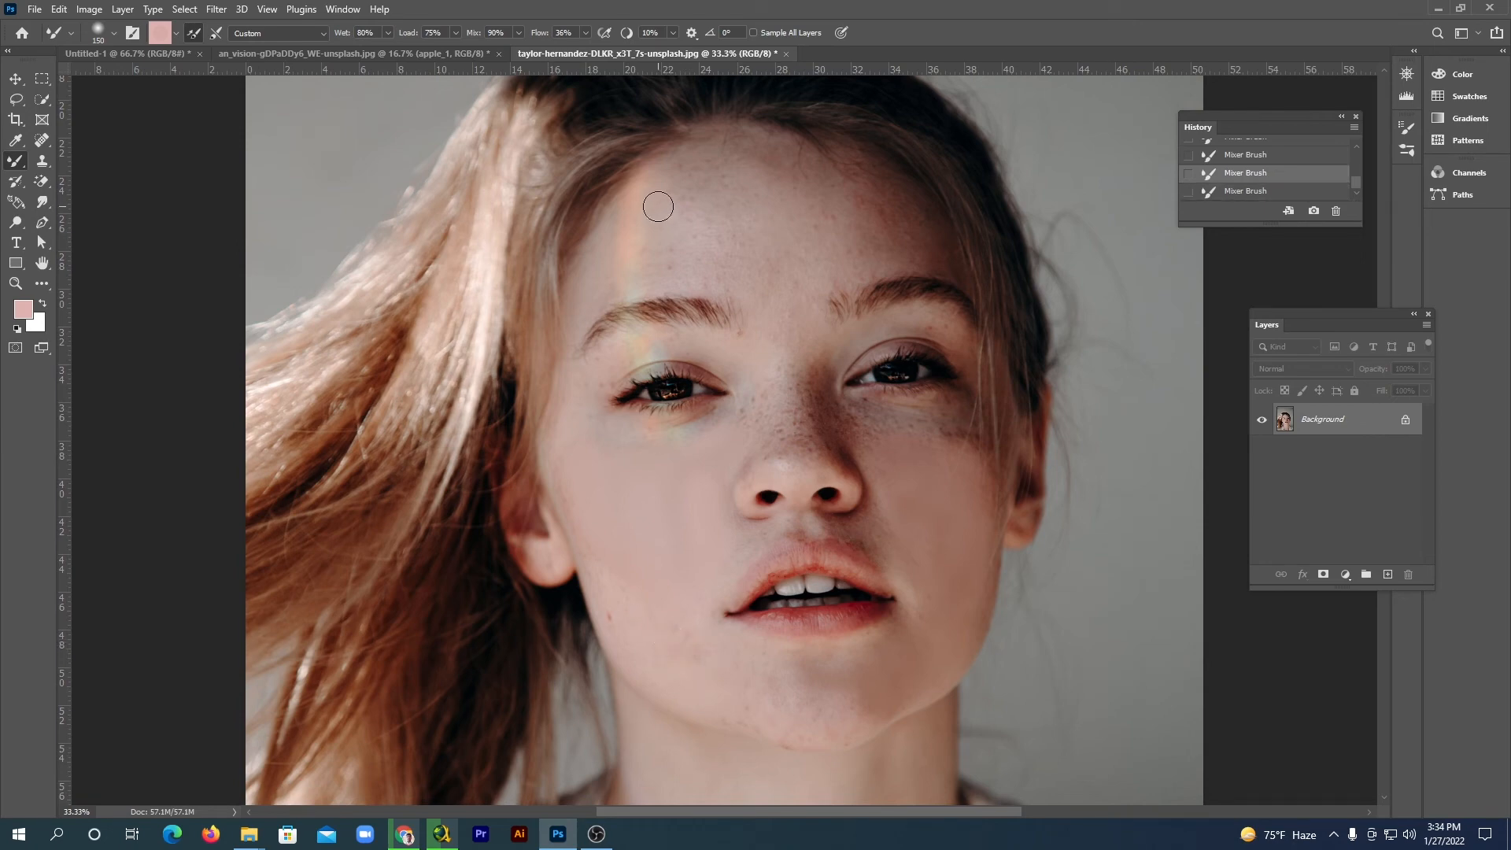
Try blending the lower left jaw area with the flow set to 59%, and undo the strokes.
{"action": "left_click", "coordinate": [584, 35]}
{"action": "left_click", "coordinate": [603, 50]}
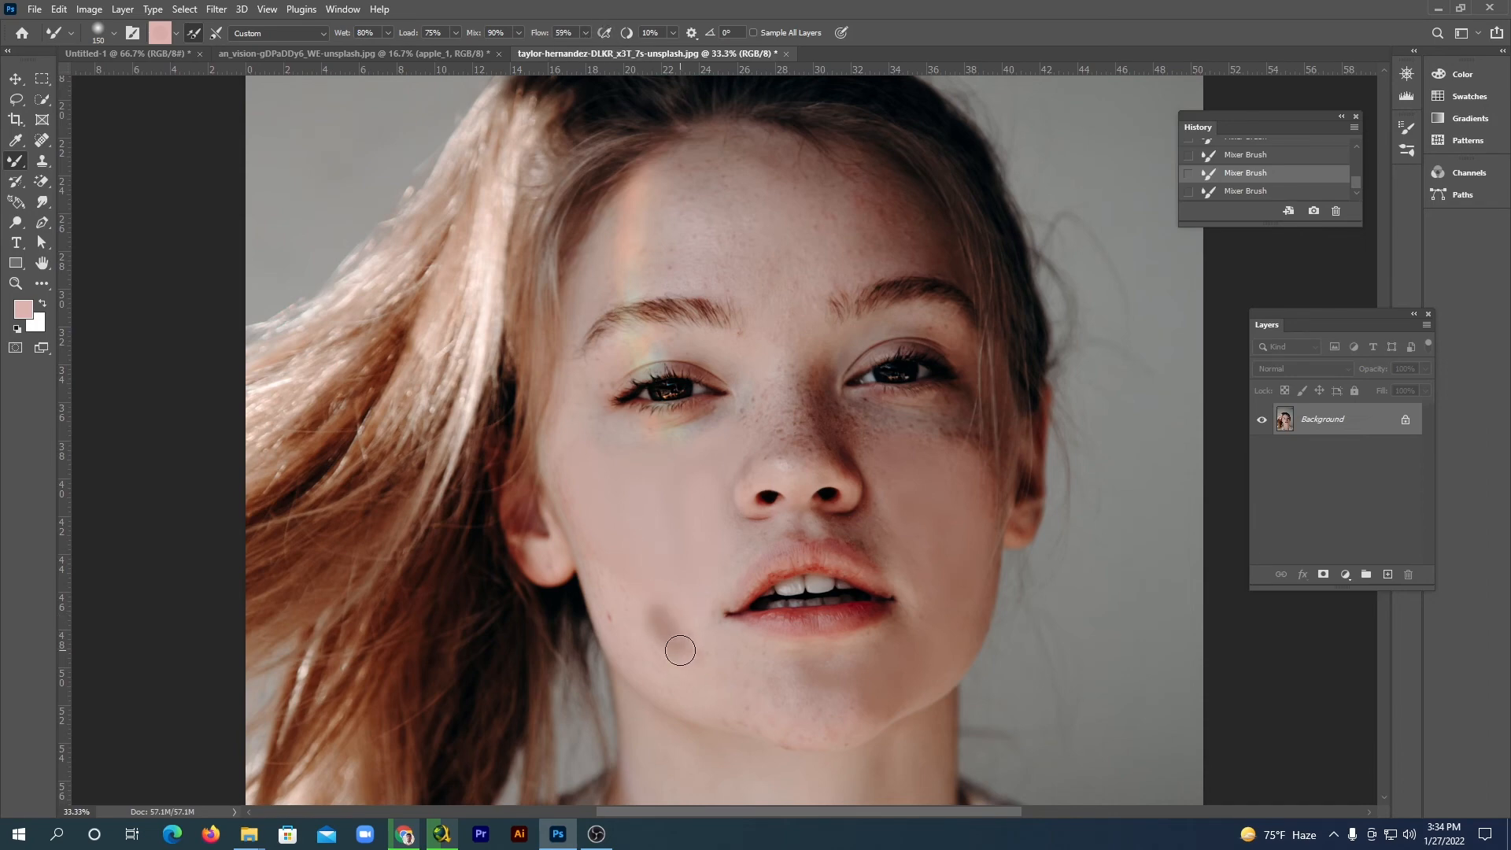
{"action": "left_click_drag", "start_coordinate": [680, 650], "coordinate": [683, 652]}
{"action": "key", "text": "ctrl+z"}
{"action": "key", "text": "ctrl+z"}
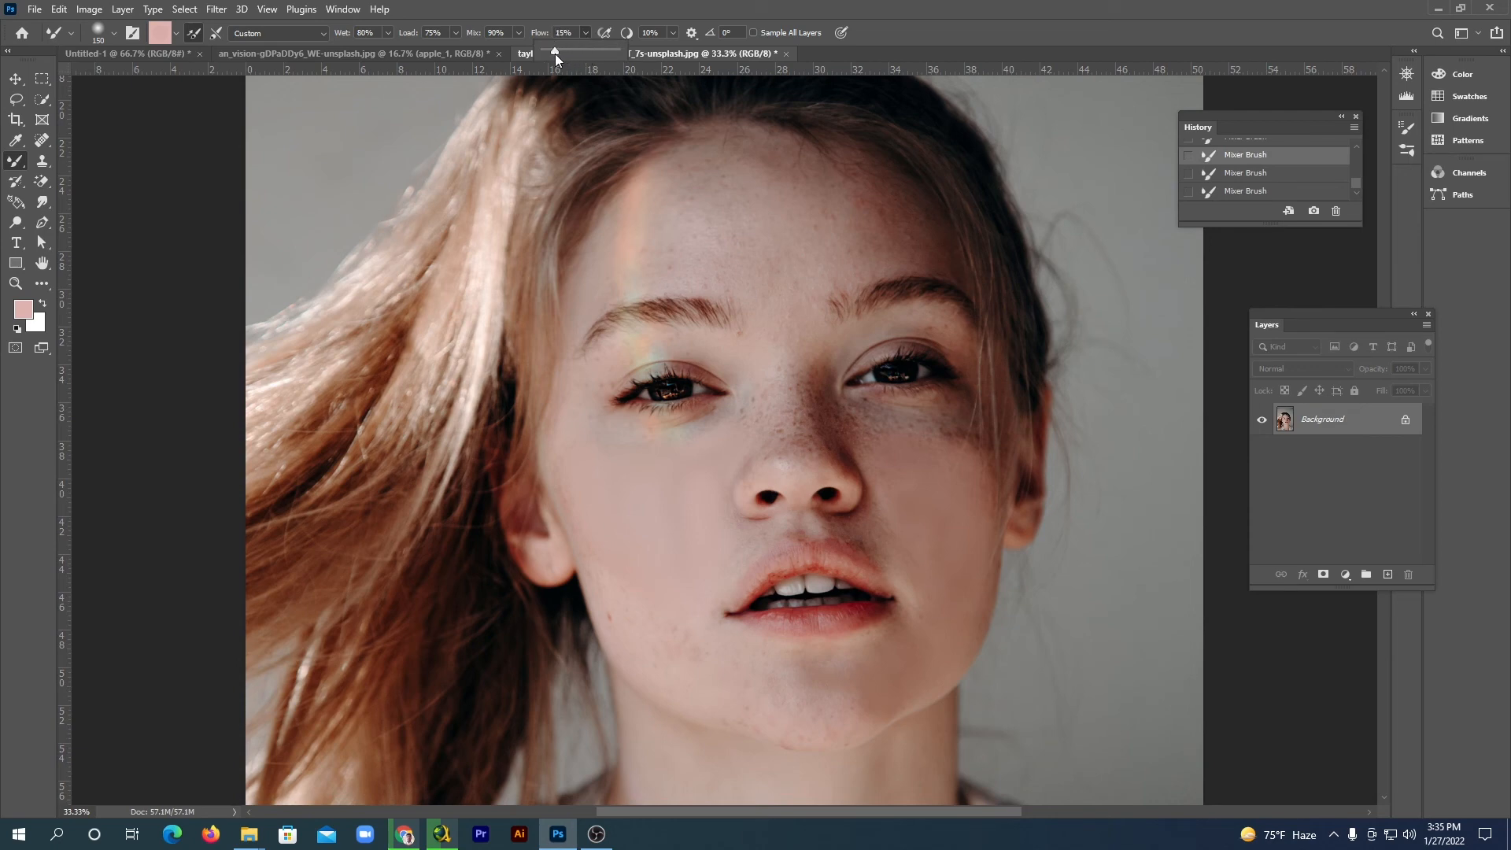
Set the Mixer Brush flow to 15% and smooth the skin on the cheeks, forehead and under the right eye.
{"action": "left_click", "coordinate": [570, 6]}
{"action": "mouse_move", "coordinate": [613, 573]}
{"action": "left_mouse_down"}
{"action": "mouse_move", "coordinate": [662, 650]}
{"action": "mouse_move", "coordinate": [674, 633]}
{"action": "mouse_move", "coordinate": [682, 661]}
{"action": "mouse_move", "coordinate": [706, 657]}
{"action": "mouse_move", "coordinate": [646, 661]}
{"action": "mouse_move", "coordinate": [607, 614]}
{"action": "mouse_move", "coordinate": [613, 565]}
{"action": "left_mouse_up"}
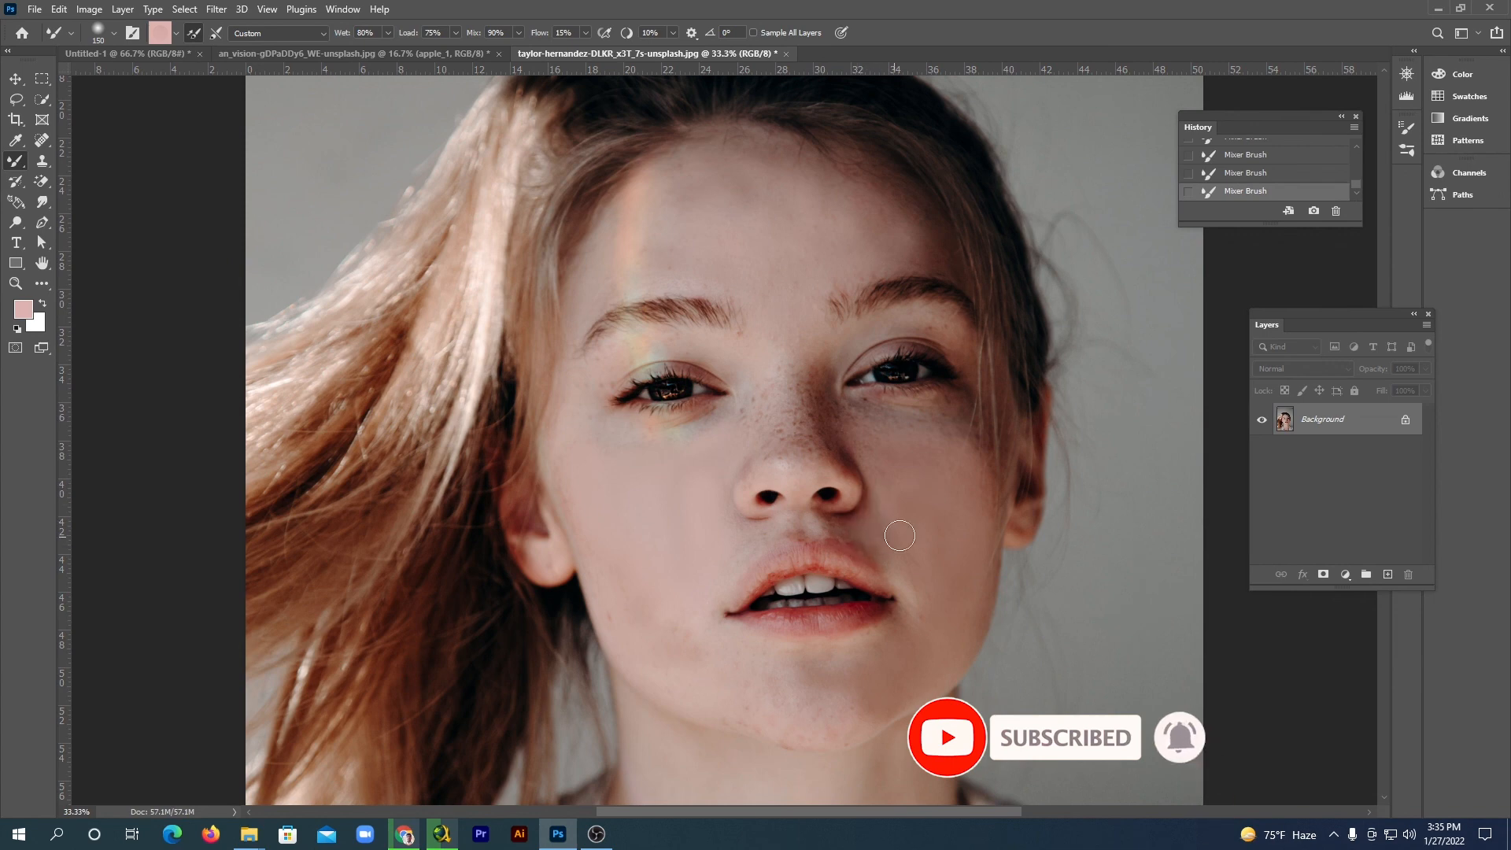
Reduce the brush size to 90 and keep the Mixer Brush as the active tool.
{"action": "key", "text": "bracketleft"}
{"action": "key", "text": "bracketleft"}
{"action": "key", "text": "bracketleft"}
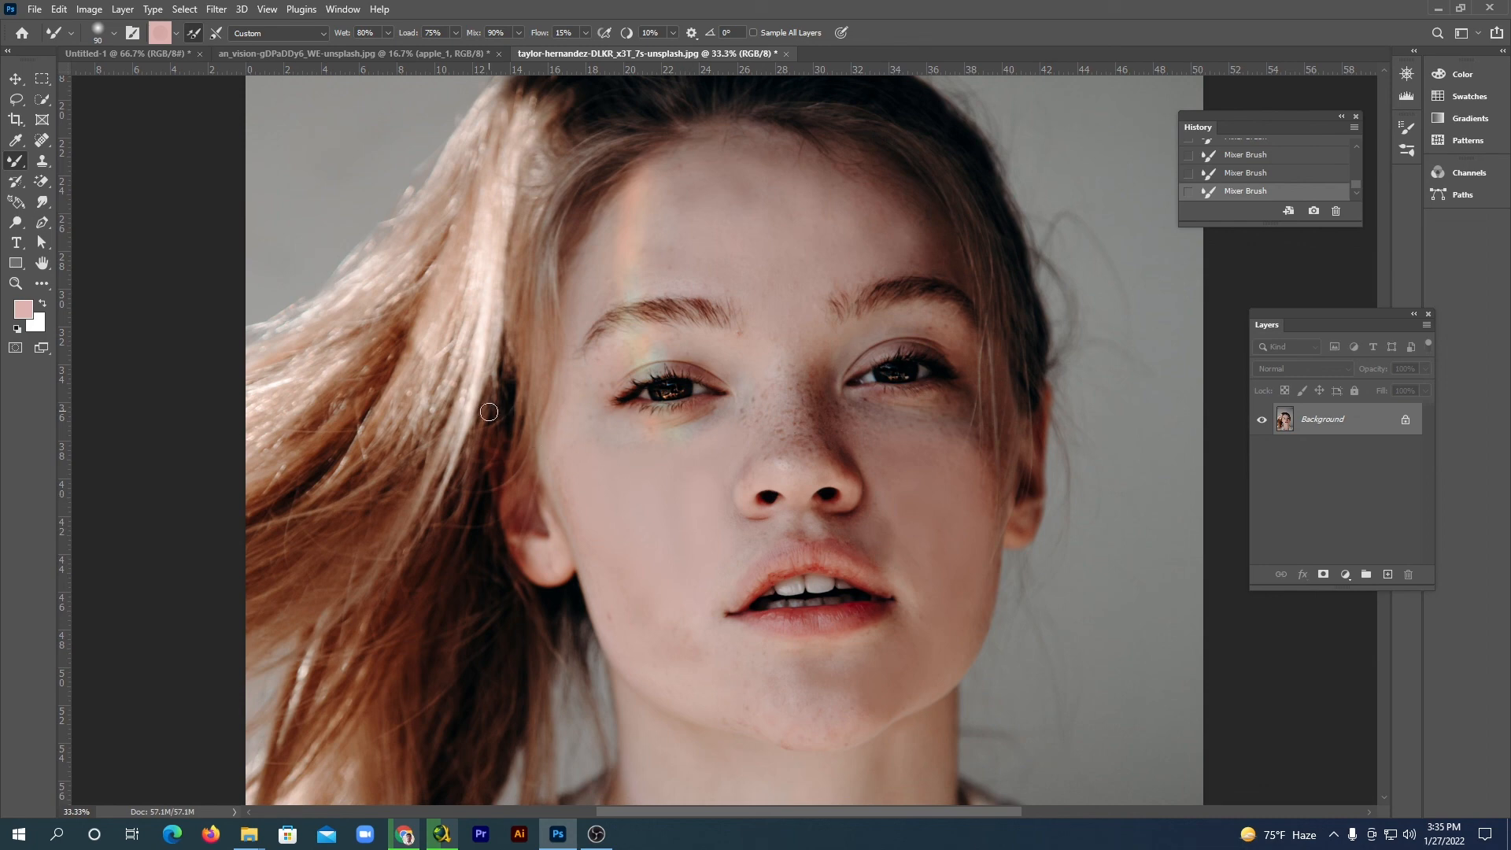
{"action": "right_click", "coordinate": [15, 165]}
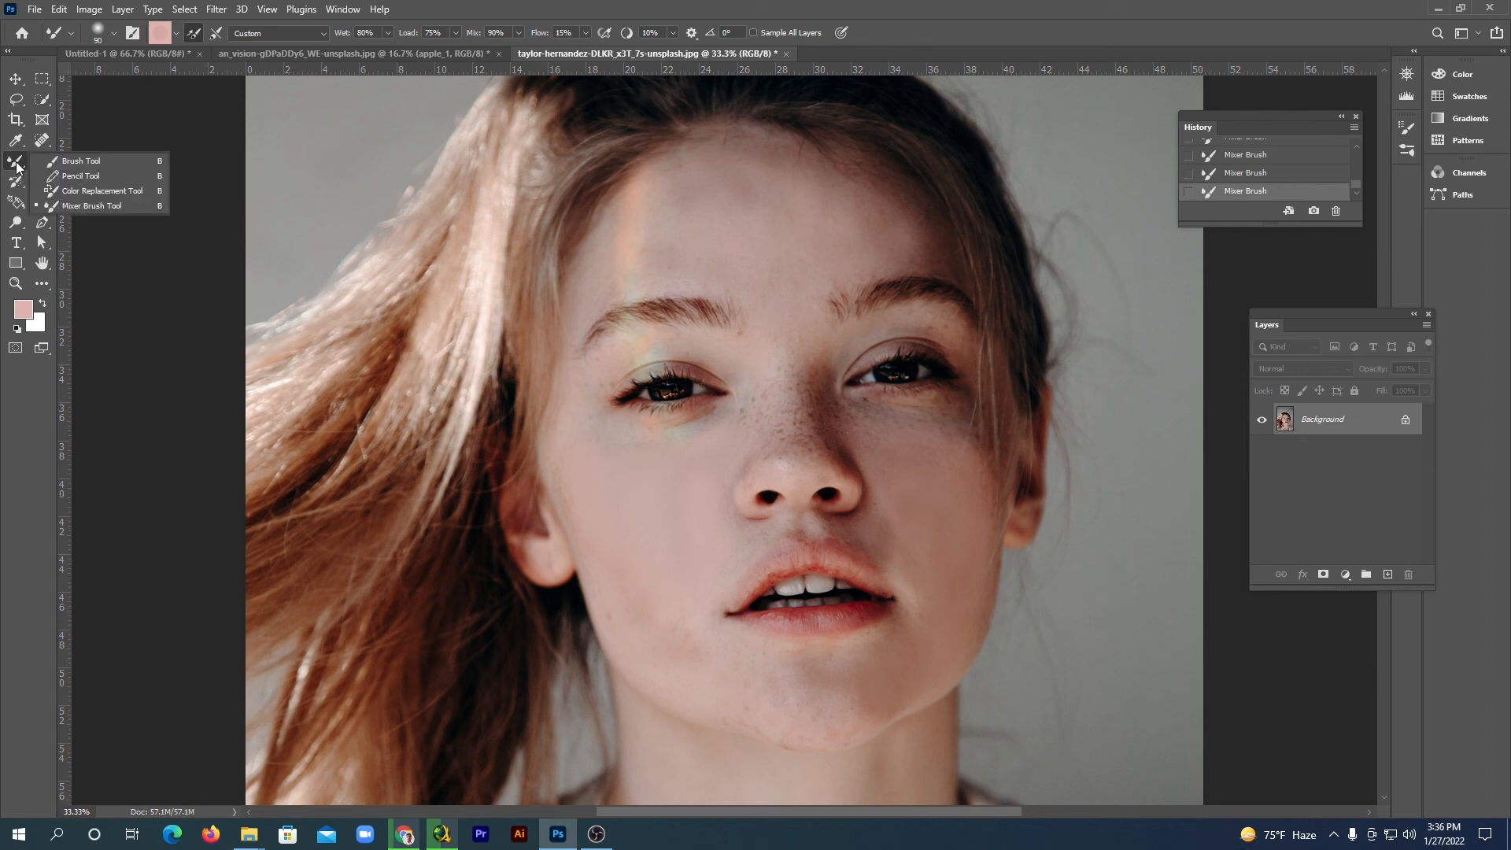
{"action": "left_click", "coordinate": [97, 206]}
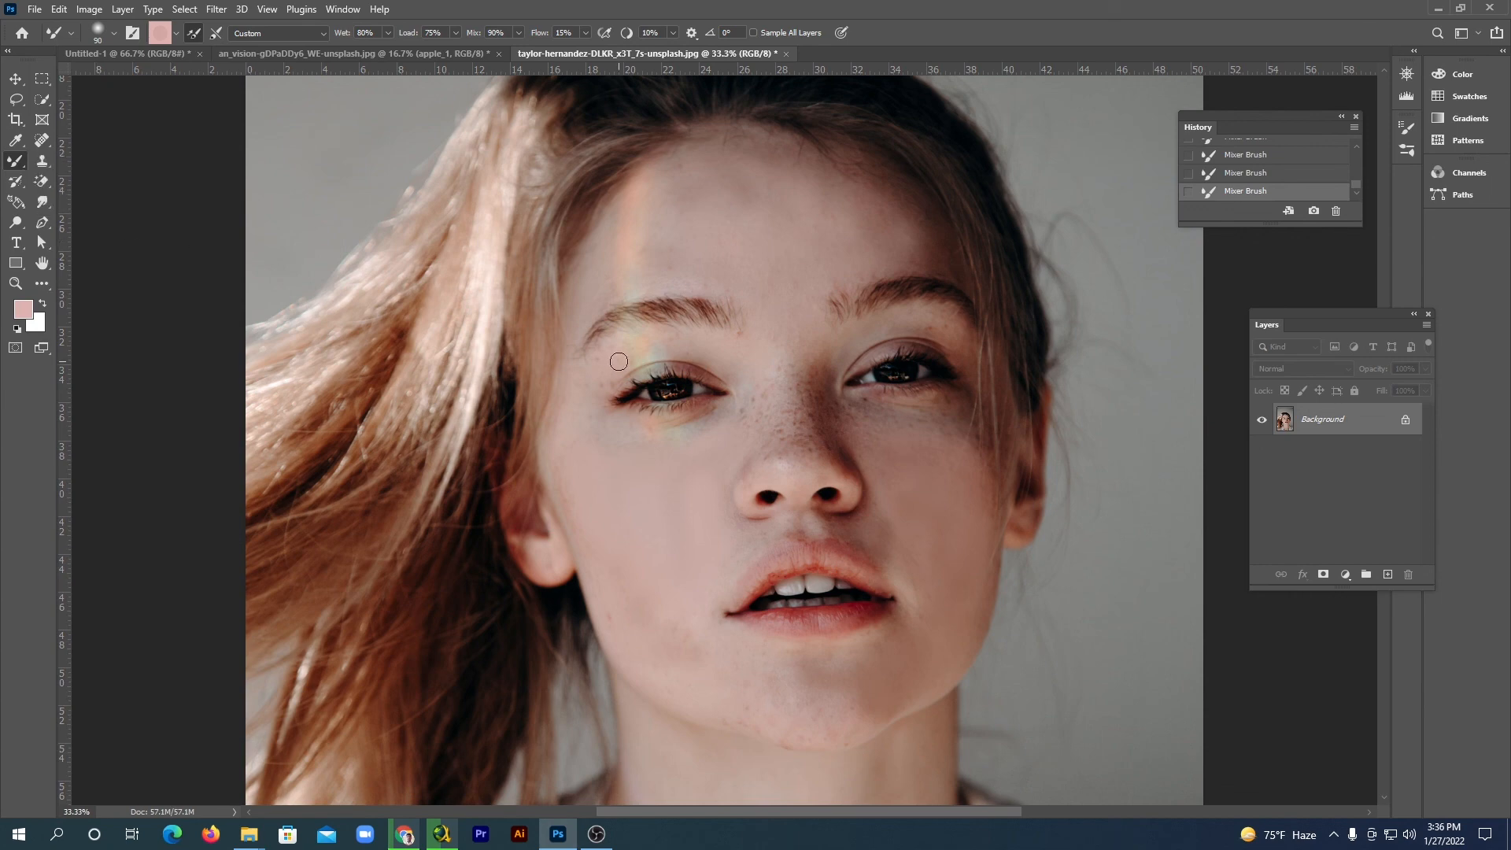